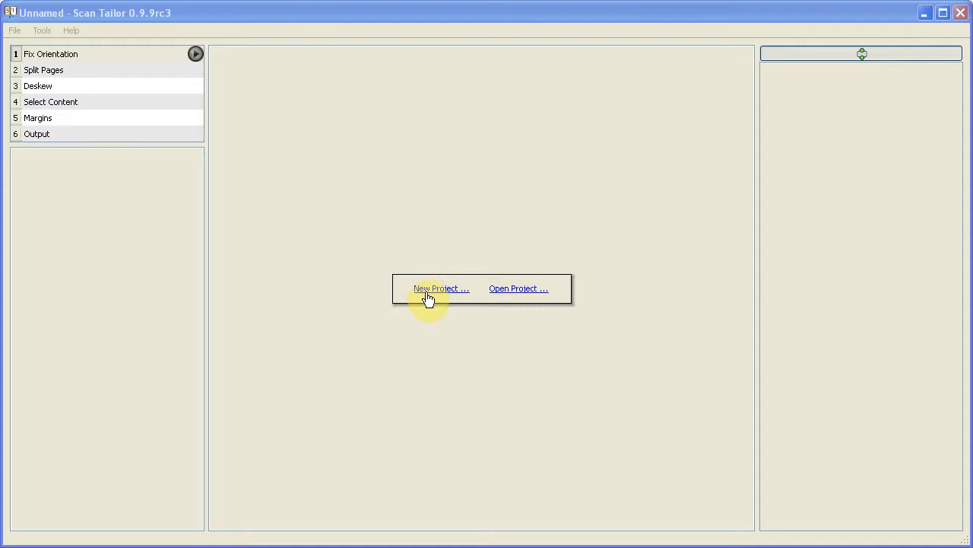
Create a new project with st-tutorial\double1 as the input directory and its out subfolder as the output directory
{"action": "left_click", "coordinate": [431, 292]}
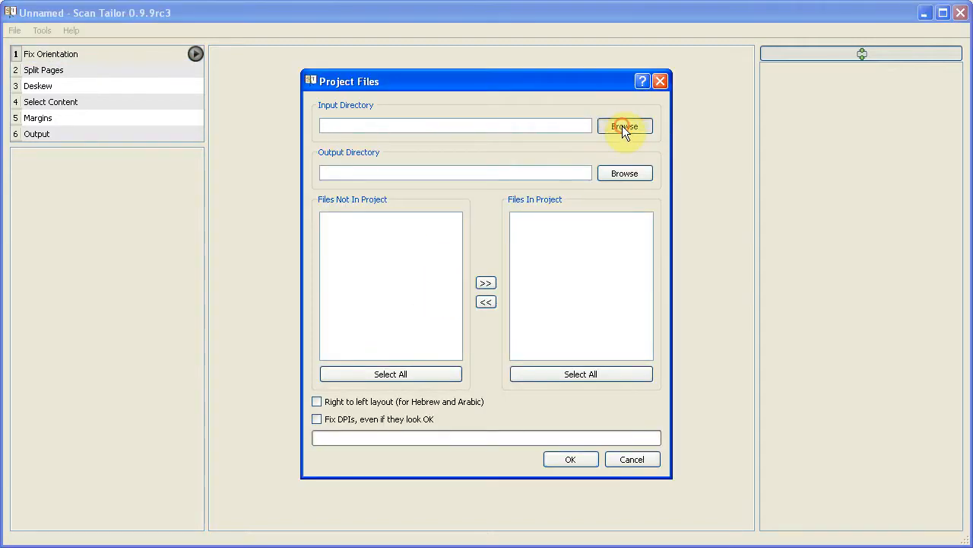
{"action": "left_click", "coordinate": [622, 126]}
{"action": "left_click", "coordinate": [403, 314]}
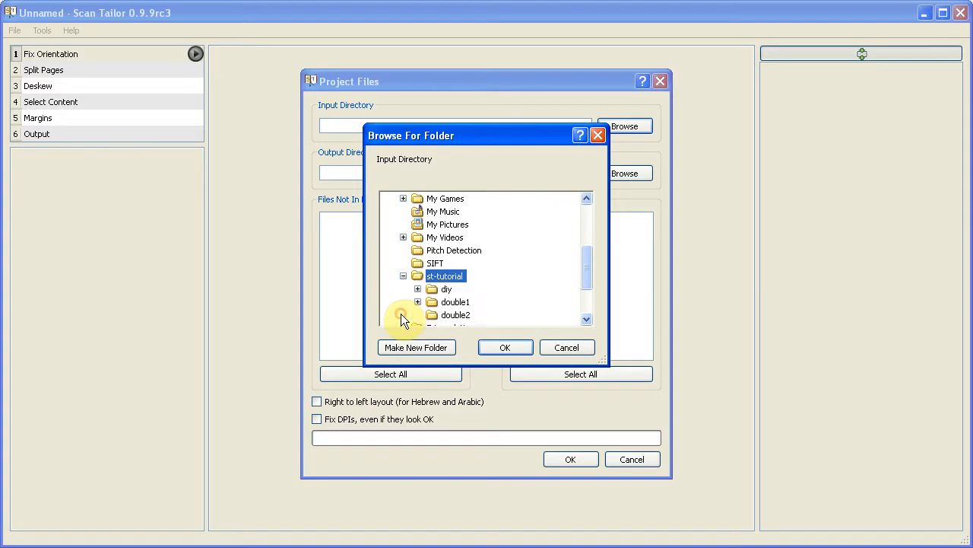
{"action": "left_click", "coordinate": [449, 302]}
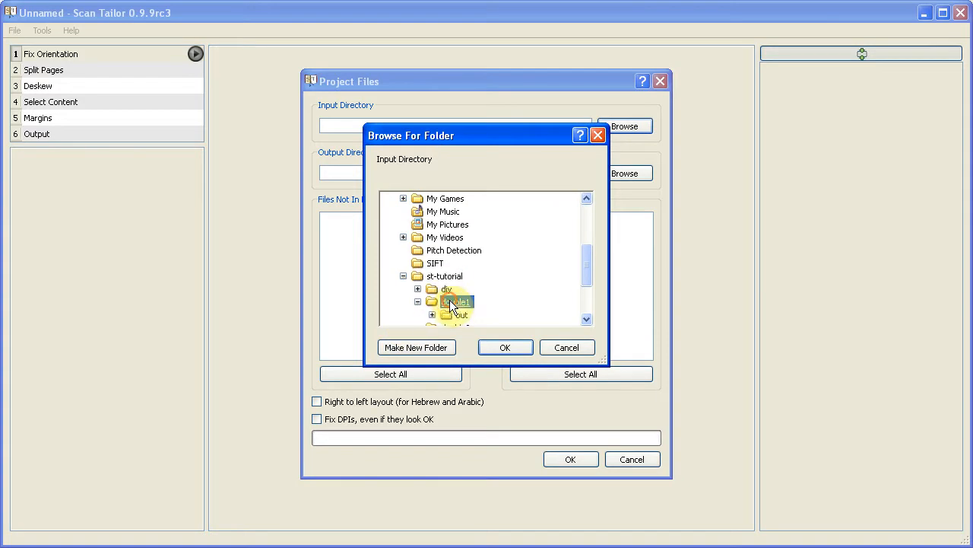
{"action": "left_click", "coordinate": [506, 347]}
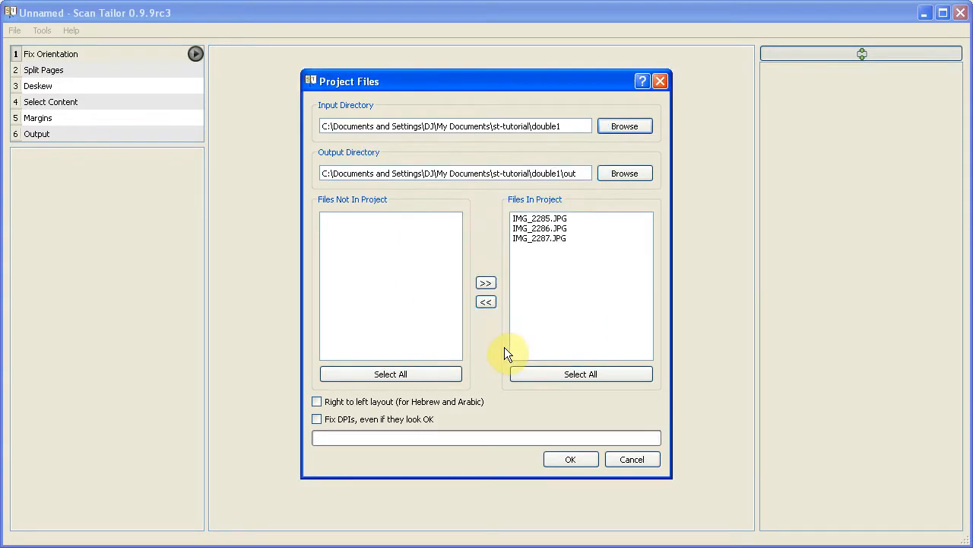
{"action": "double_click", "coordinate": [572, 174]}
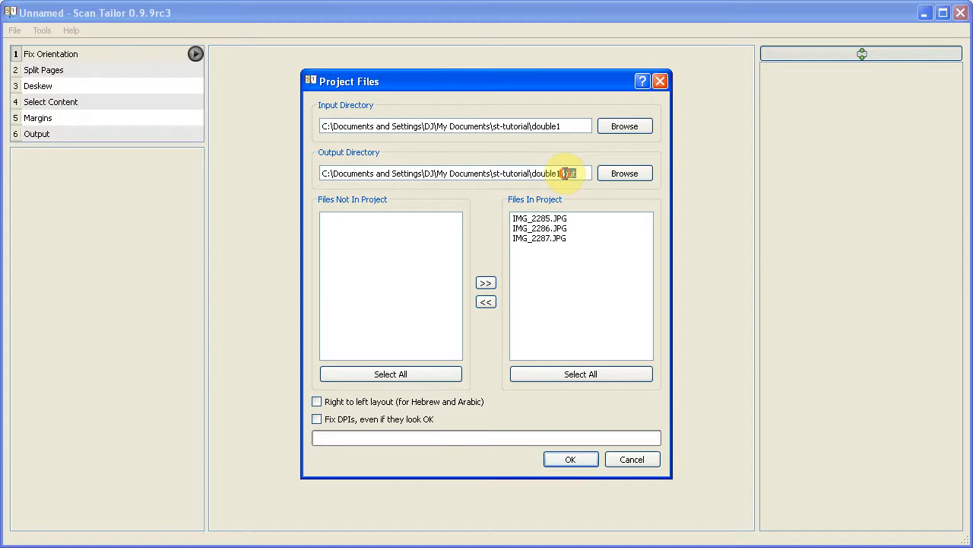
{"action": "left_click", "coordinate": [579, 459]}
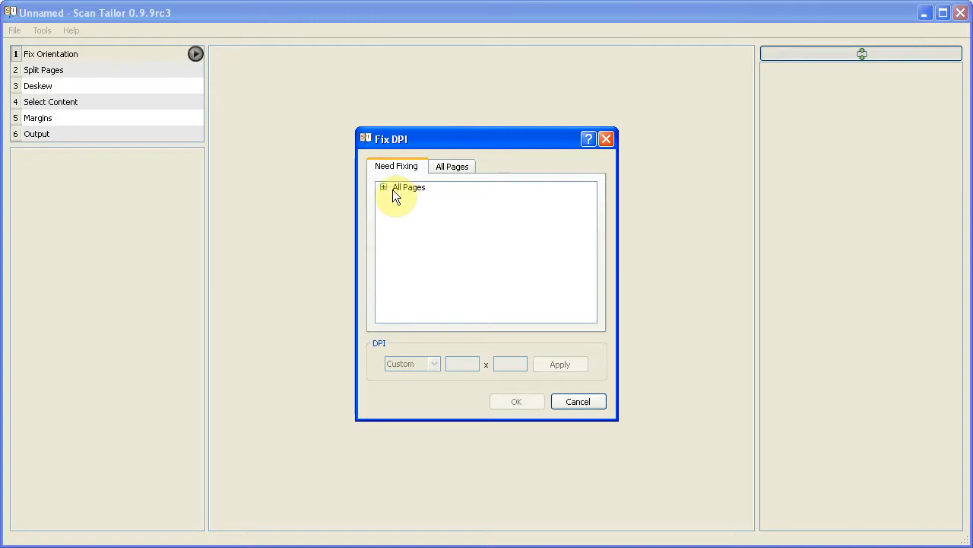
Switch to GIMP and measure the height of six text lines with a rectangle selection about 54 × 180 px
{"action": "key", "text": "alt+Tab"}
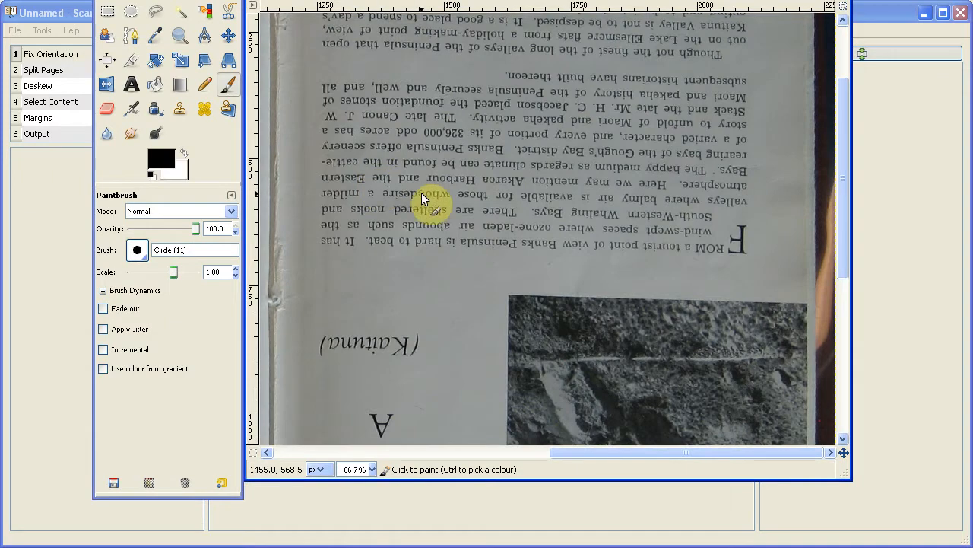
{"action": "left_click", "coordinate": [109, 13]}
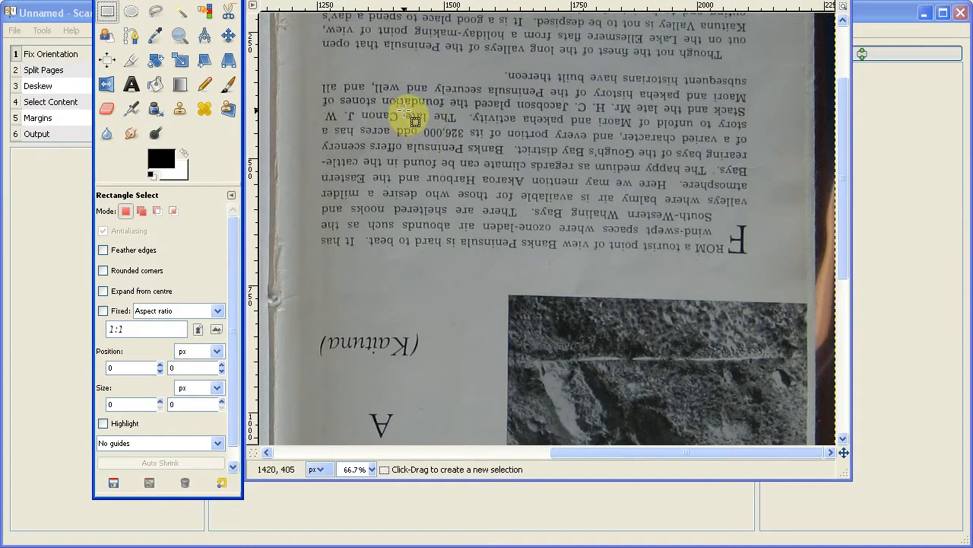
{"action": "left_click_drag", "start_coordinate": [404, 111], "coordinate": [431, 203]}
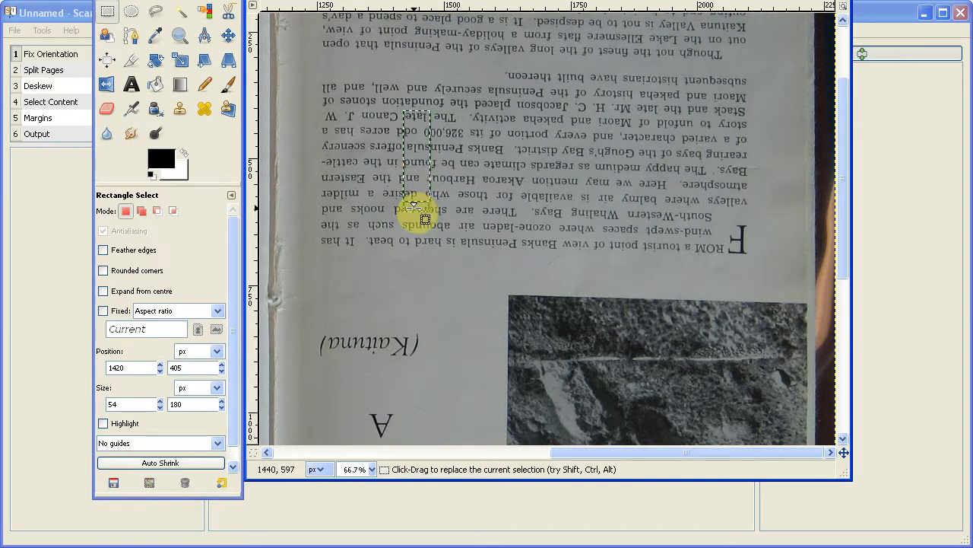
{"action": "left_click_drag", "start_coordinate": [414, 207], "coordinate": [415, 207]}
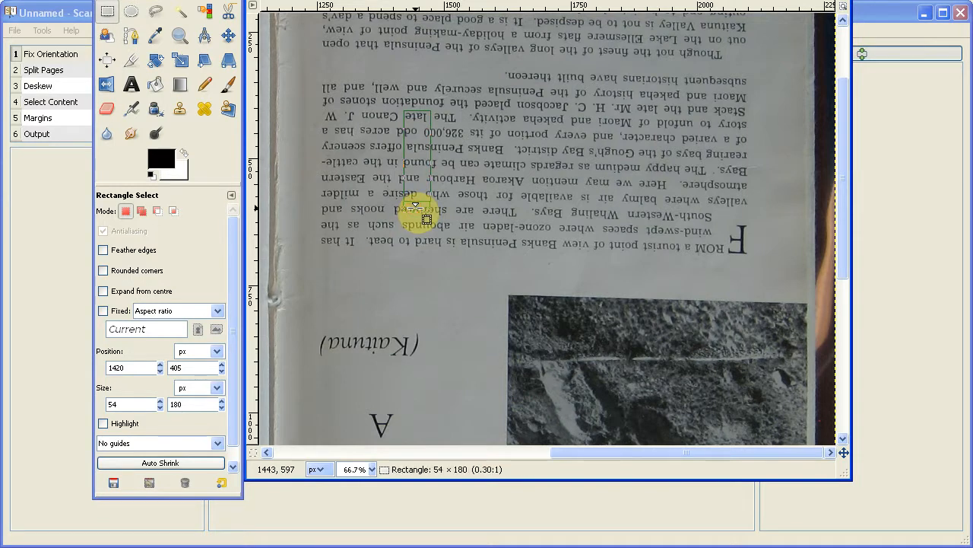
{"action": "left_click_drag", "start_coordinate": [415, 205], "coordinate": [415, 205]}
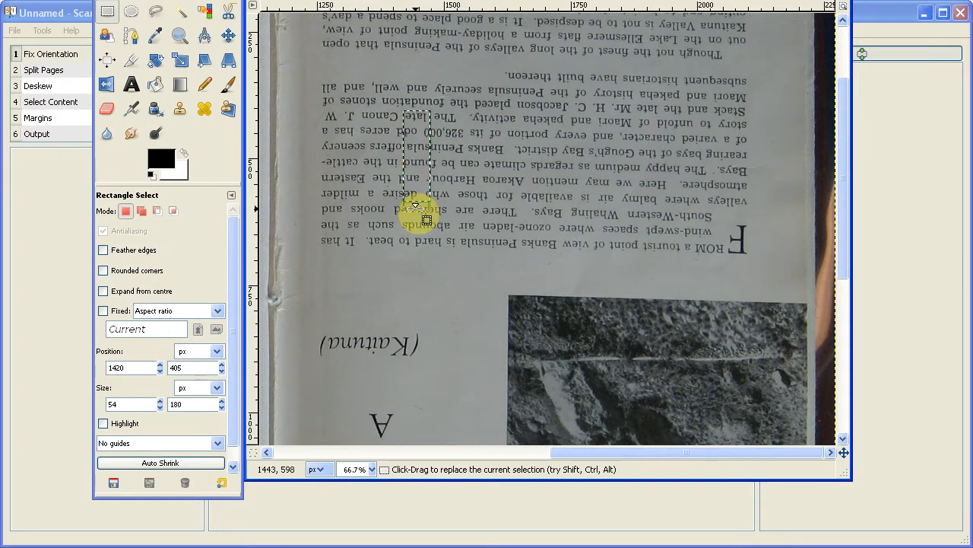
Switch back to Scan Tailor and set the DPI of all pages to 180 x 180
{"action": "left_click", "coordinate": [48, 17]}
{"action": "left_click", "coordinate": [404, 189]}
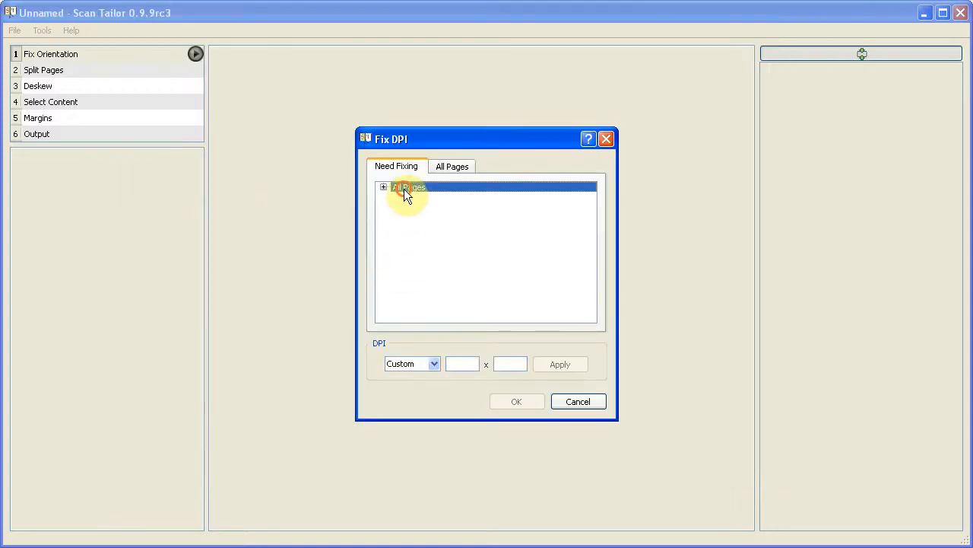
{"action": "left_click", "coordinate": [461, 362]}
{"action": "type", "text": "1"}
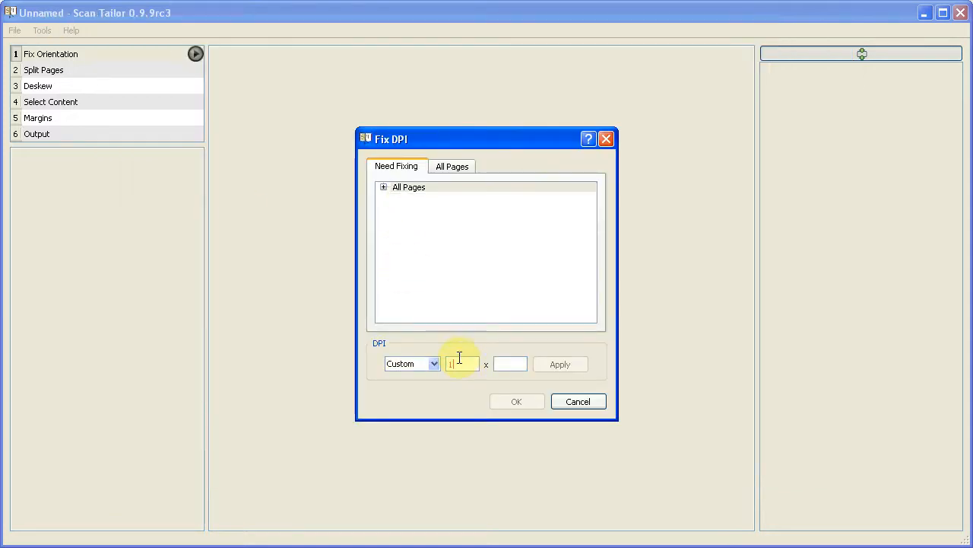
{"action": "type", "text": "60"}
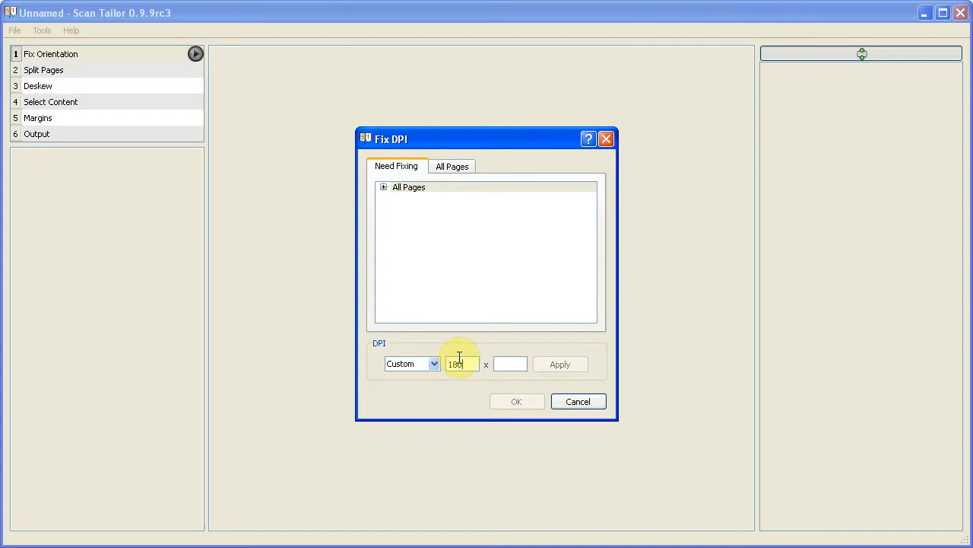
{"action": "left_click", "coordinate": [514, 362]}
{"action": "type", "text": "180"}
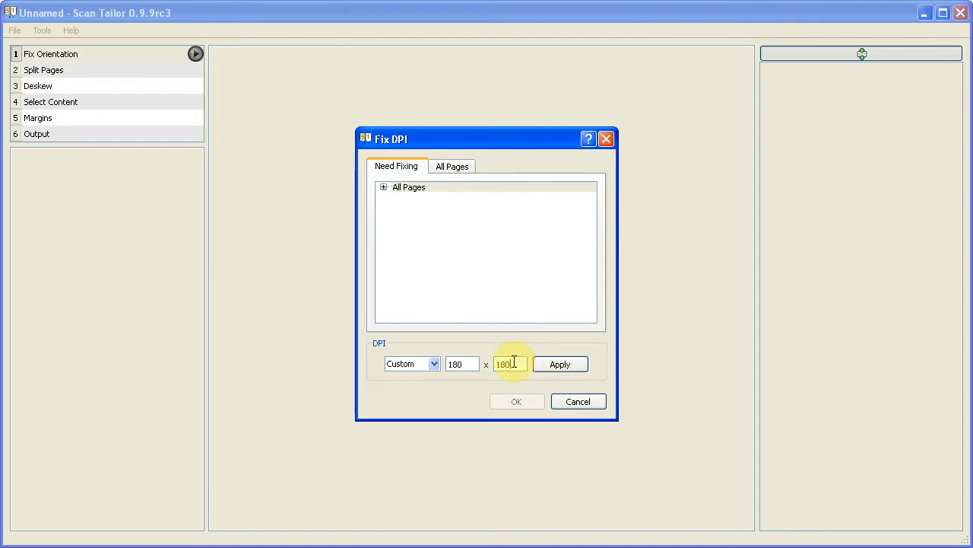
{"action": "left_click", "coordinate": [568, 369]}
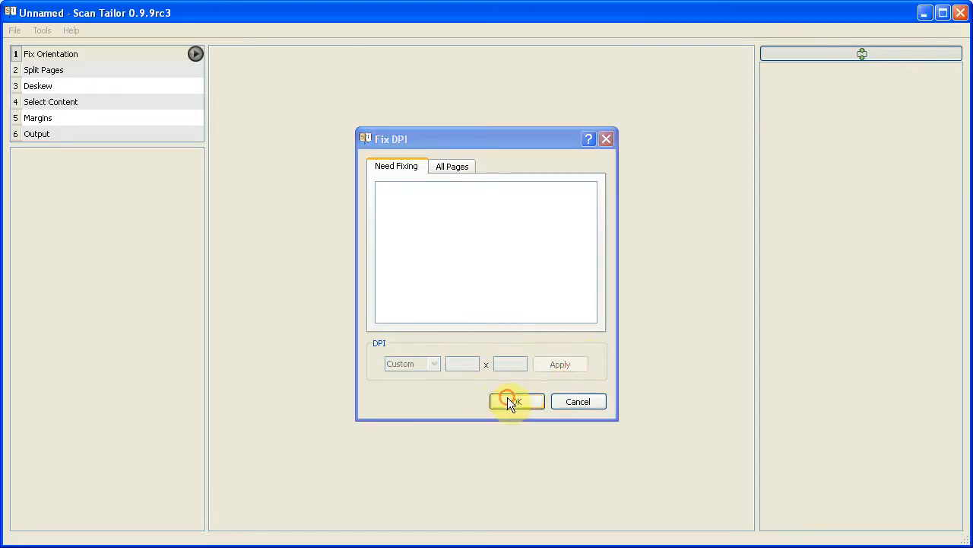
{"action": "left_click", "coordinate": [508, 398]}
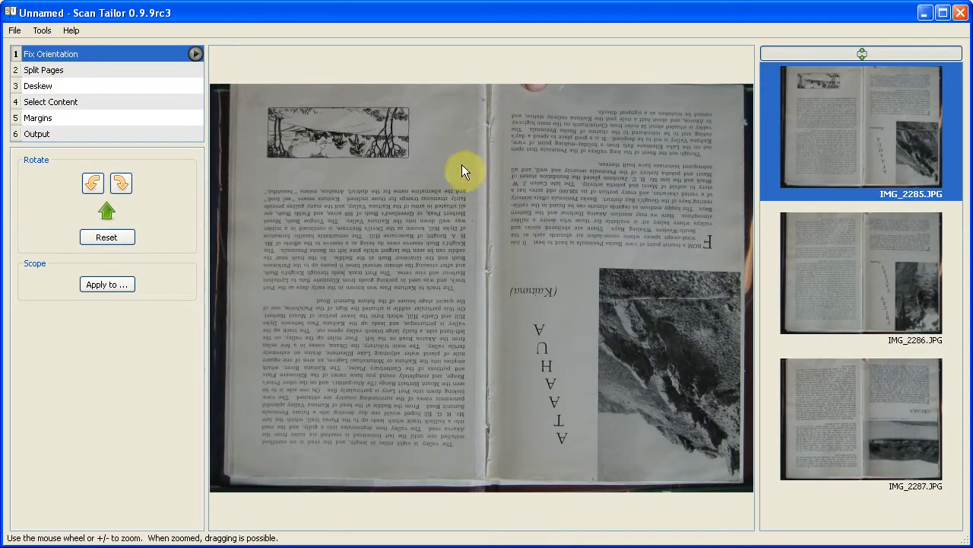
Rotate IMG_2285.JPG by 180 degrees and apply the orientation to all pages
{"action": "left_click", "coordinate": [832, 274]}
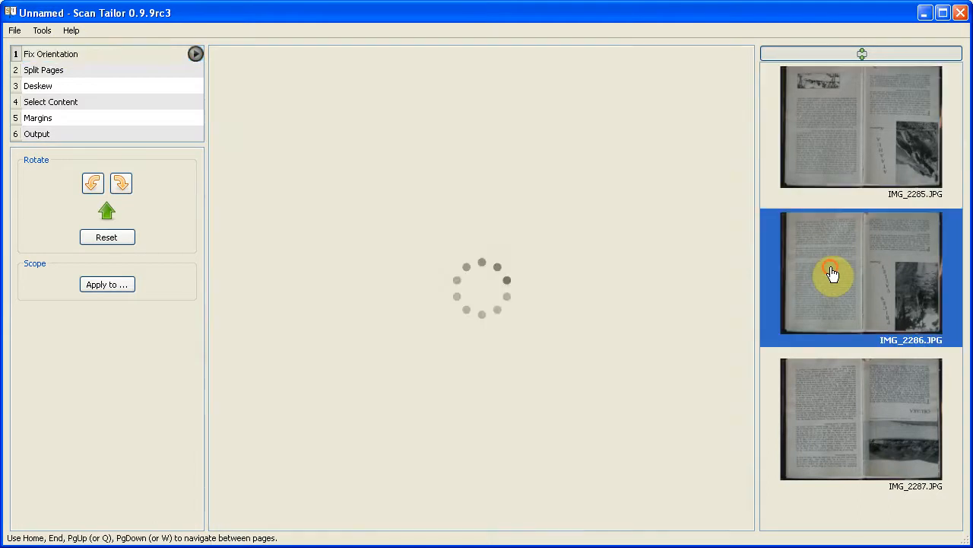
{"action": "left_click", "coordinate": [859, 124]}
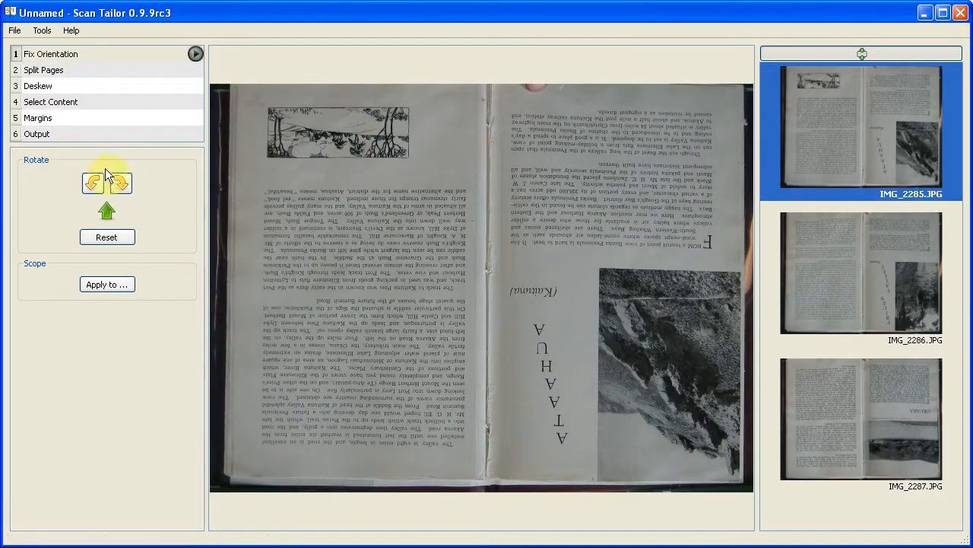
{"action": "left_click", "coordinate": [124, 182]}
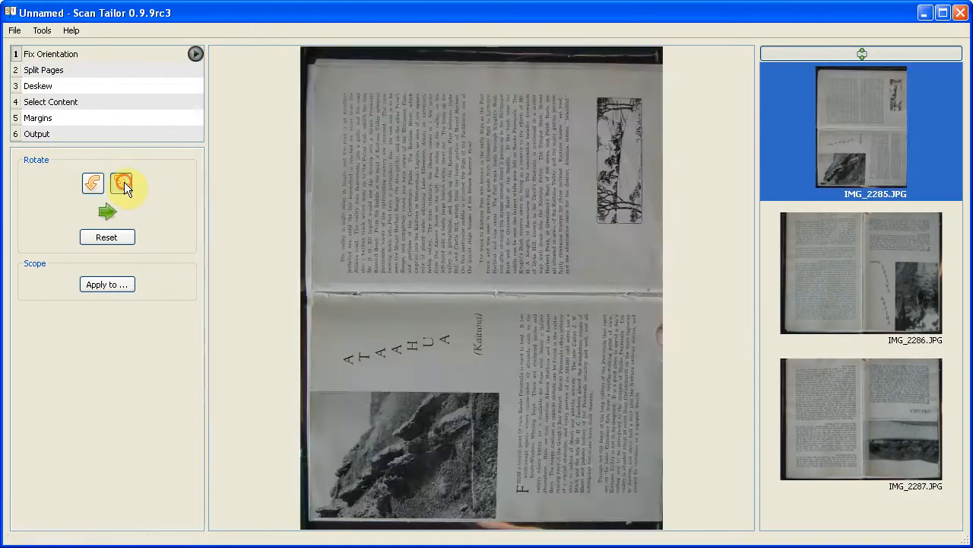
{"action": "left_click", "coordinate": [124, 182]}
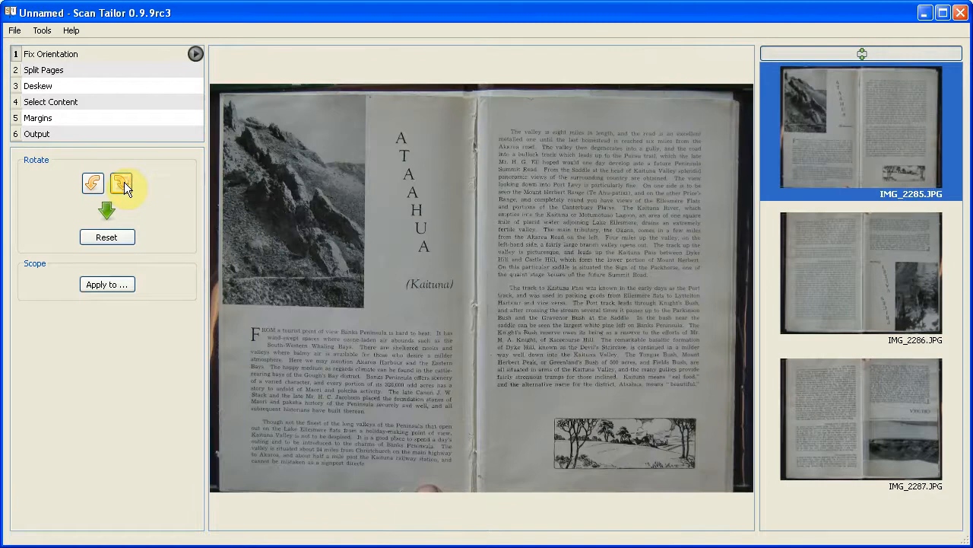
{"action": "left_click", "coordinate": [98, 286]}
{"action": "left_click", "coordinate": [371, 214]}
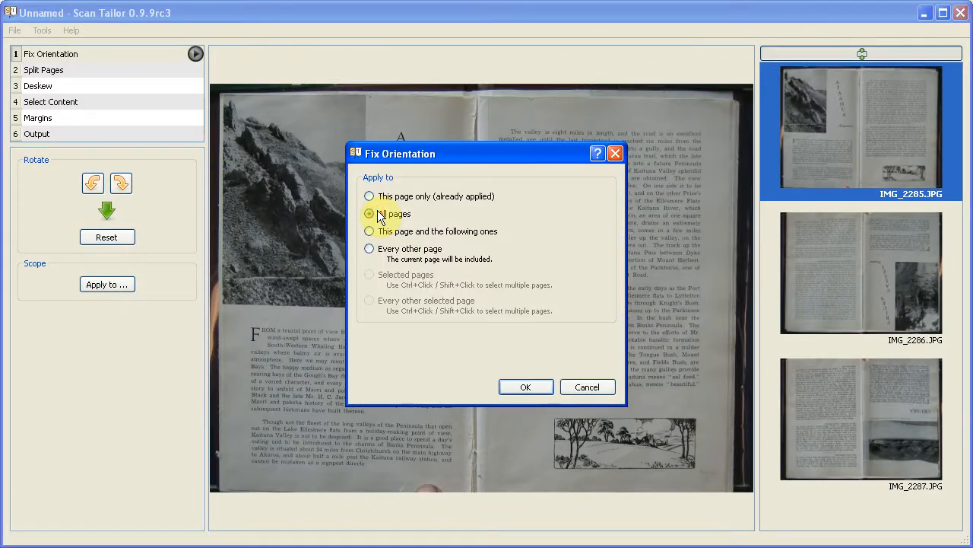
{"action": "left_click", "coordinate": [531, 385]}
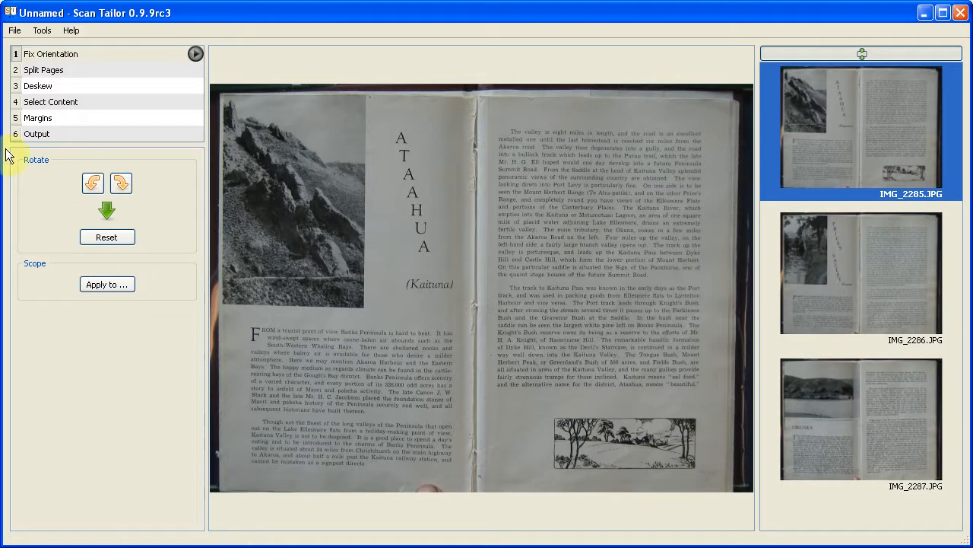
Split IMG_2285.JPG into two pages with the automatic split line and auto-deskew its left page
{"action": "left_click", "coordinate": [53, 70]}
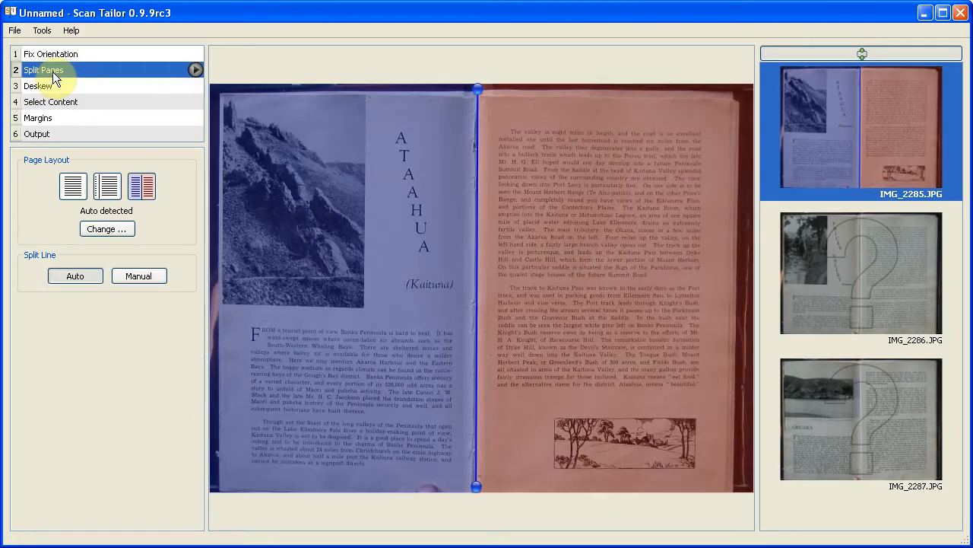
{"action": "left_click", "coordinate": [53, 87]}
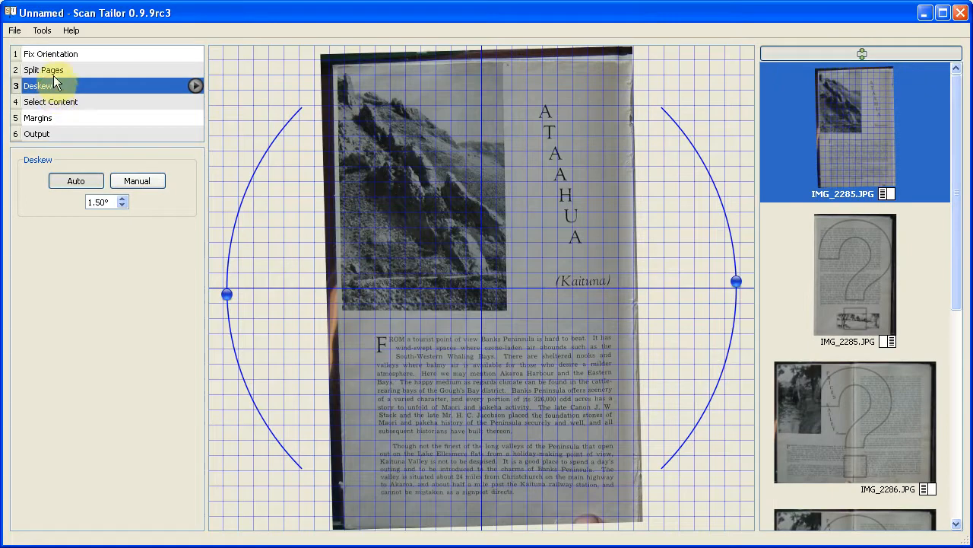
{"action": "left_click", "coordinate": [53, 70]}
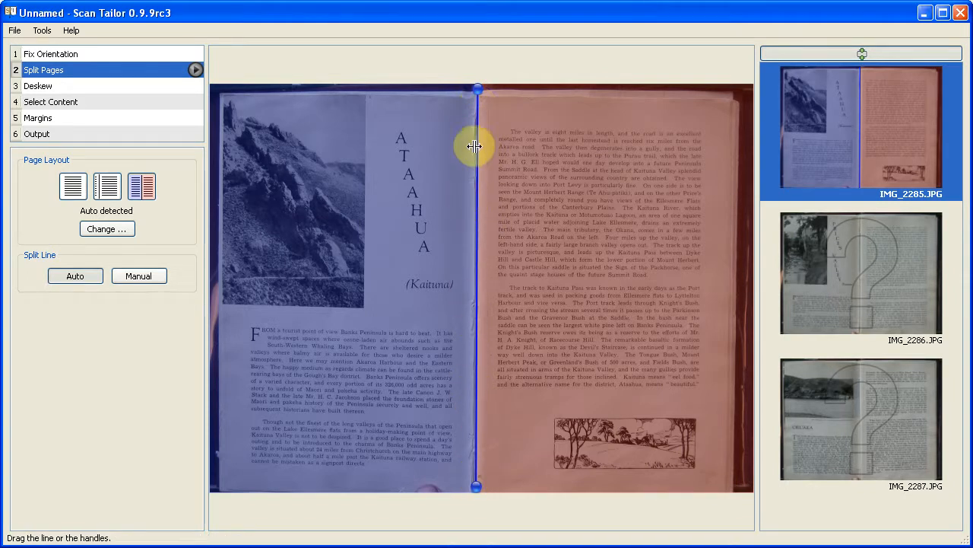
{"action": "left_click", "coordinate": [50, 87]}
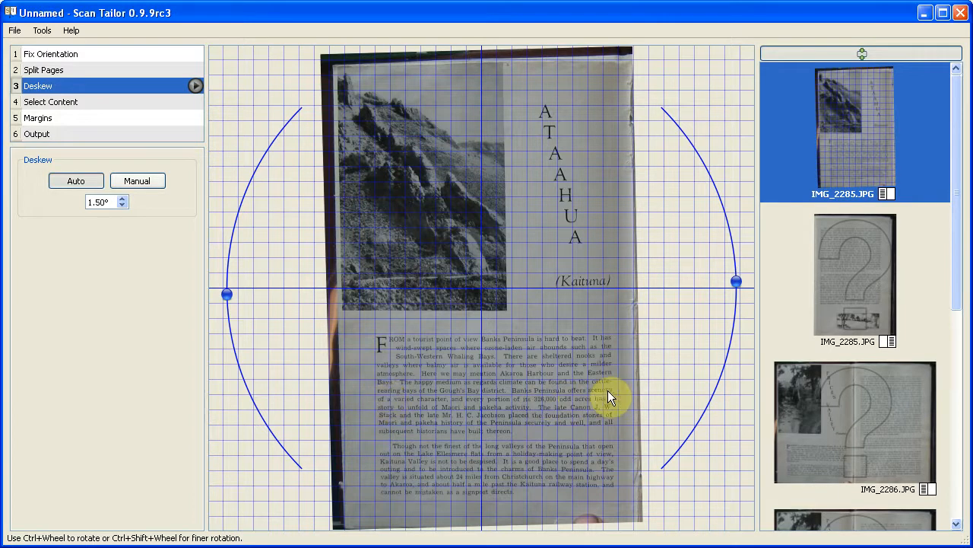
Run Select Content as a batch on all pages and order the thumbnails by increasing width
{"action": "left_click", "coordinate": [45, 102]}
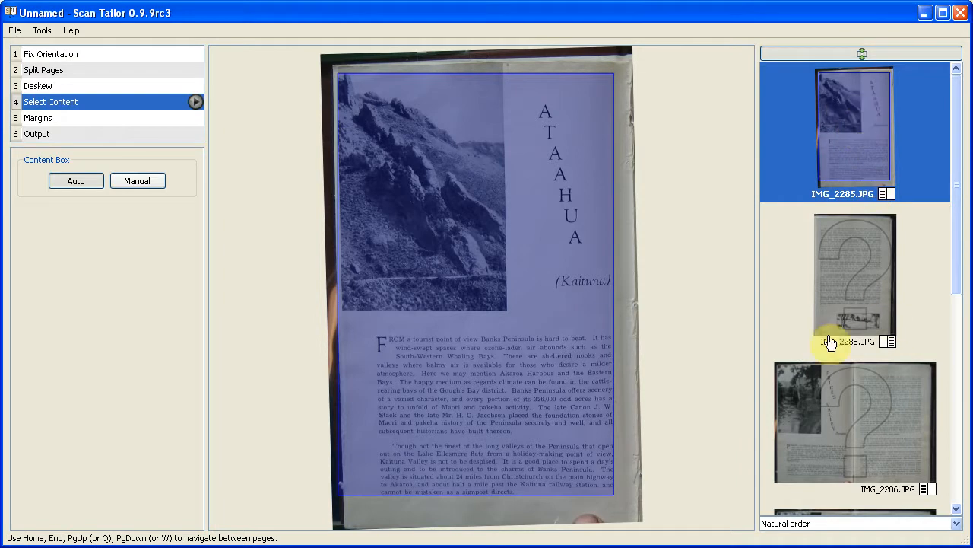
{"action": "left_click", "coordinate": [195, 102]}
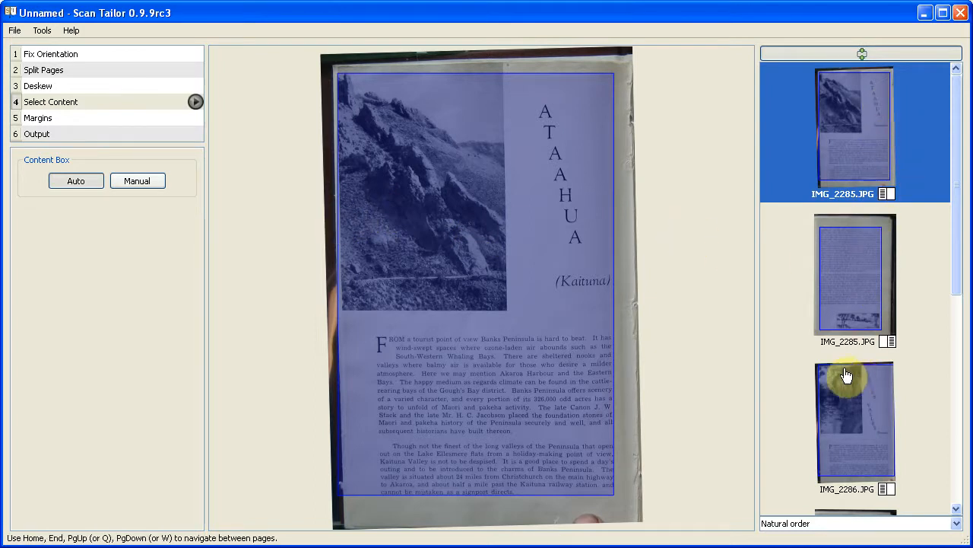
{"action": "left_click", "coordinate": [786, 525]}
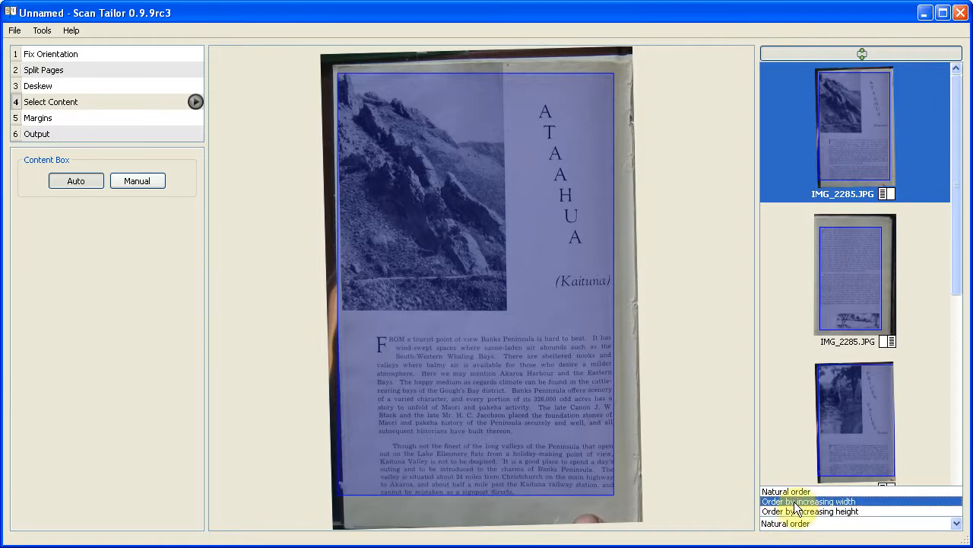
{"action": "left_click", "coordinate": [796, 502]}
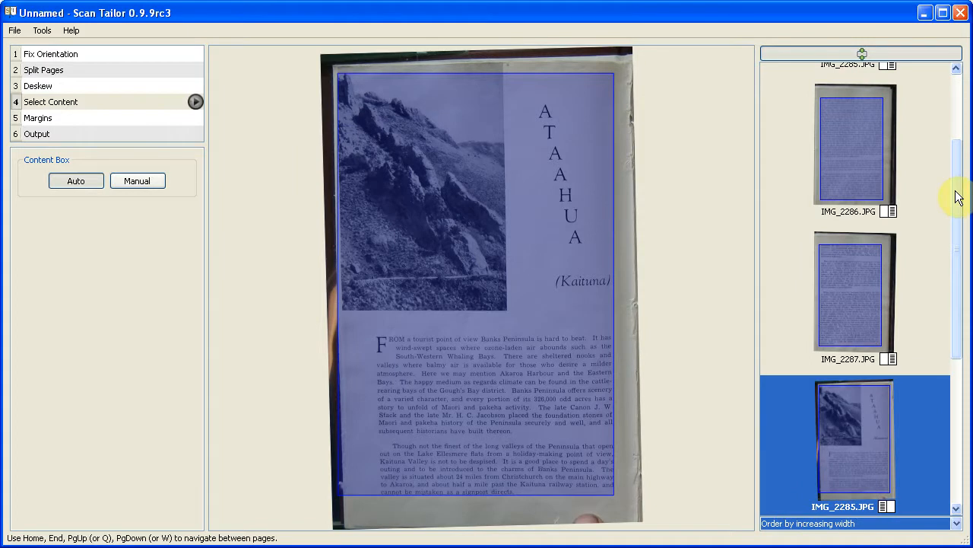
Narrow the content box on the left page of IMG_2286.JPG by moving its right border in to the text edge
{"action": "left_click_drag", "start_coordinate": [957, 197], "coordinate": [959, 393]}
{"action": "left_click", "coordinate": [855, 434]}
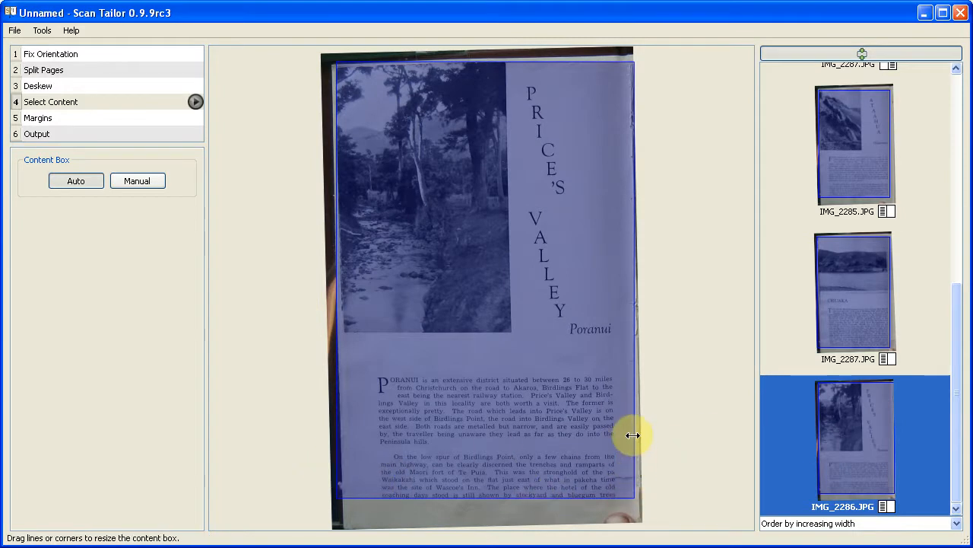
{"action": "scroll", "coordinate": [620, 491], "scroll_direction": "up", "scroll_amount": 5}
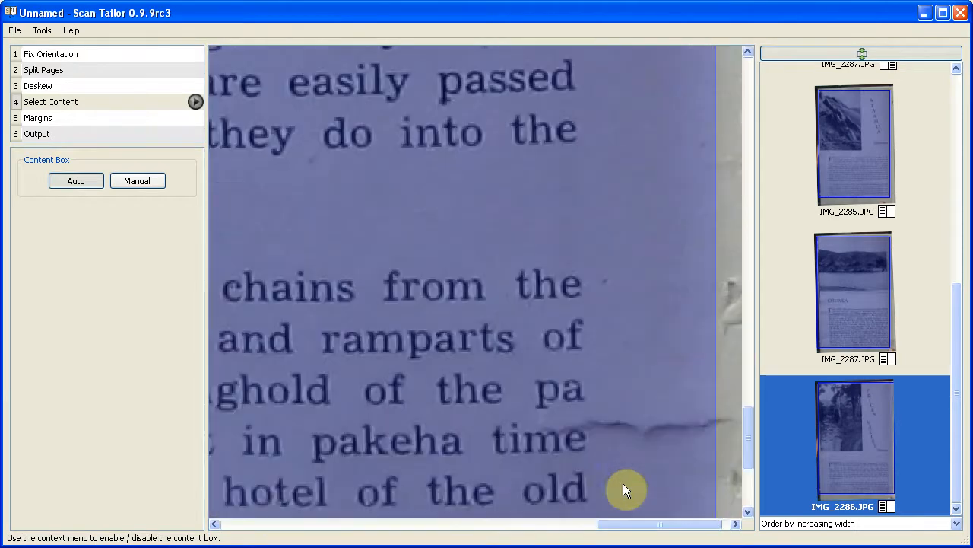
{"action": "scroll", "coordinate": [644, 343], "scroll_direction": "down", "scroll_amount": 5}
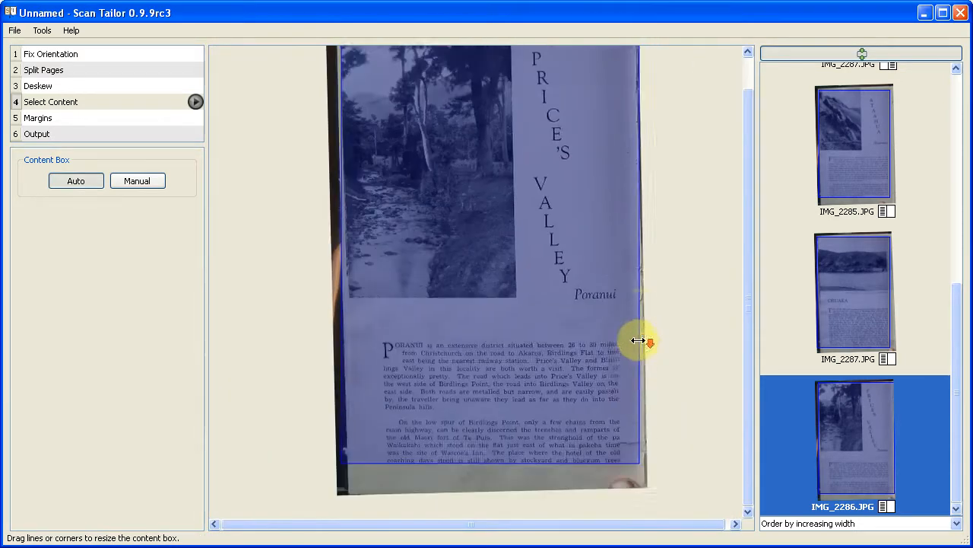
{"action": "left_click_drag", "start_coordinate": [635, 344], "coordinate": [617, 343]}
{"action": "scroll", "coordinate": [599, 479], "scroll_direction": "up", "scroll_amount": 5}
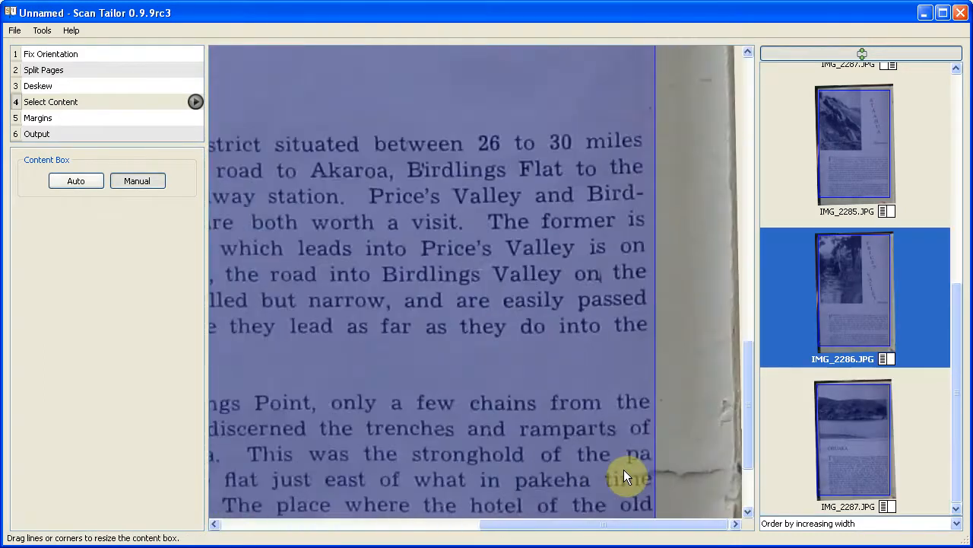
Compare the content boxes of the pages at both ends of the width order, IMG_2287.JPG left and IMG_2285.JPG right
{"action": "scroll", "coordinate": [669, 380], "scroll_direction": "up", "scroll_amount": 1}
{"action": "scroll", "coordinate": [667, 365], "scroll_direction": "down", "scroll_amount": 5}
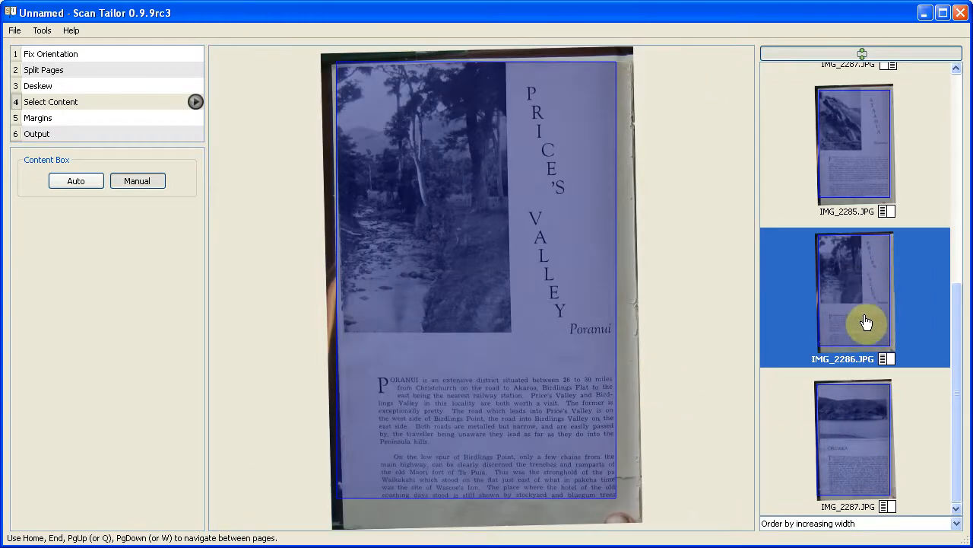
{"action": "left_click", "coordinate": [851, 437]}
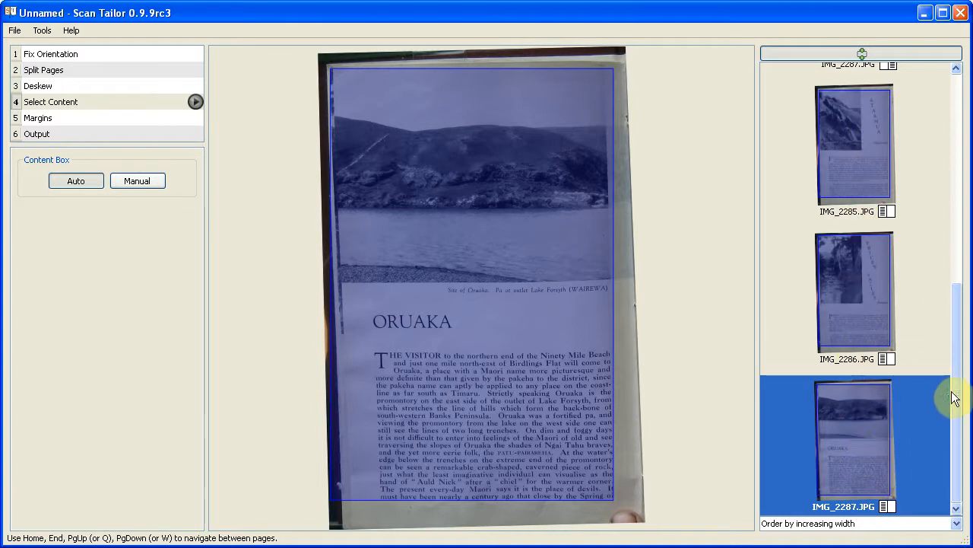
{"action": "left_click_drag", "start_coordinate": [955, 399], "coordinate": [943, 122]}
{"action": "left_click", "coordinate": [858, 146]}
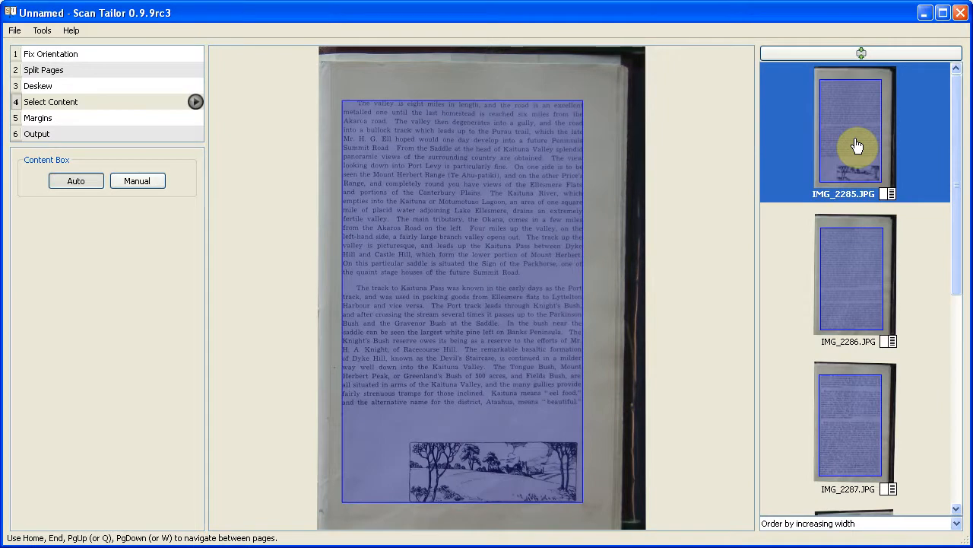
Order the thumbnails by increasing height and check the content boxes of the last and first pages
{"action": "left_click", "coordinate": [926, 525]}
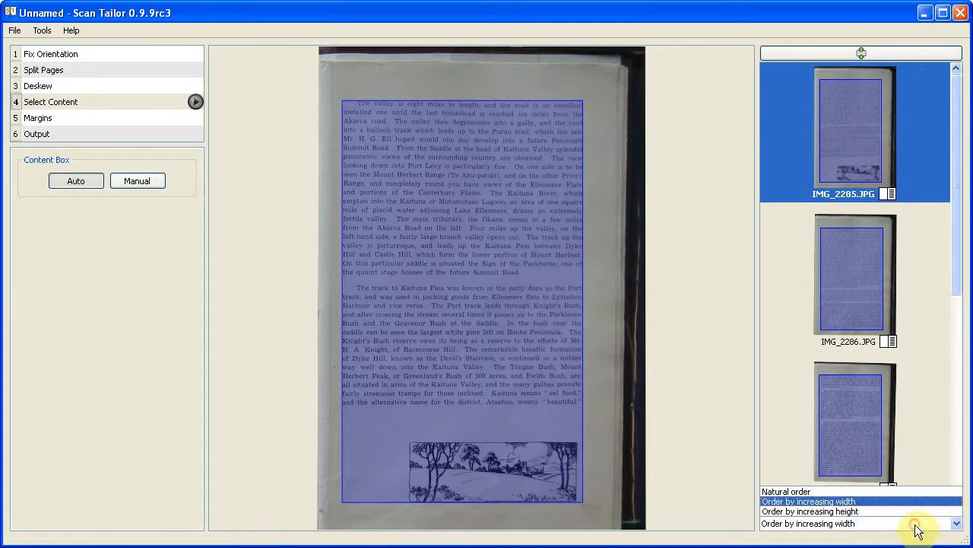
{"action": "left_click", "coordinate": [837, 512]}
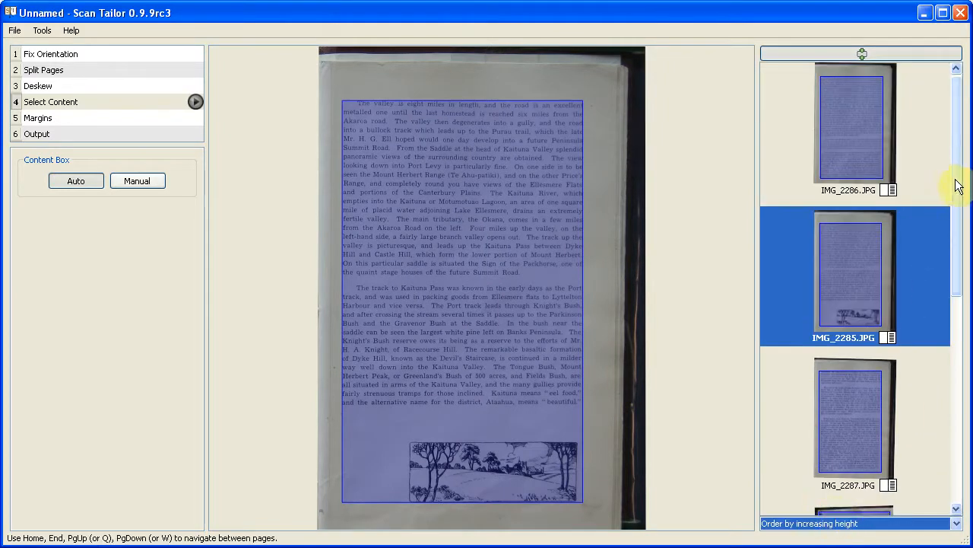
{"action": "left_click_drag", "start_coordinate": [956, 181], "coordinate": [962, 403]}
{"action": "left_click", "coordinate": [839, 425]}
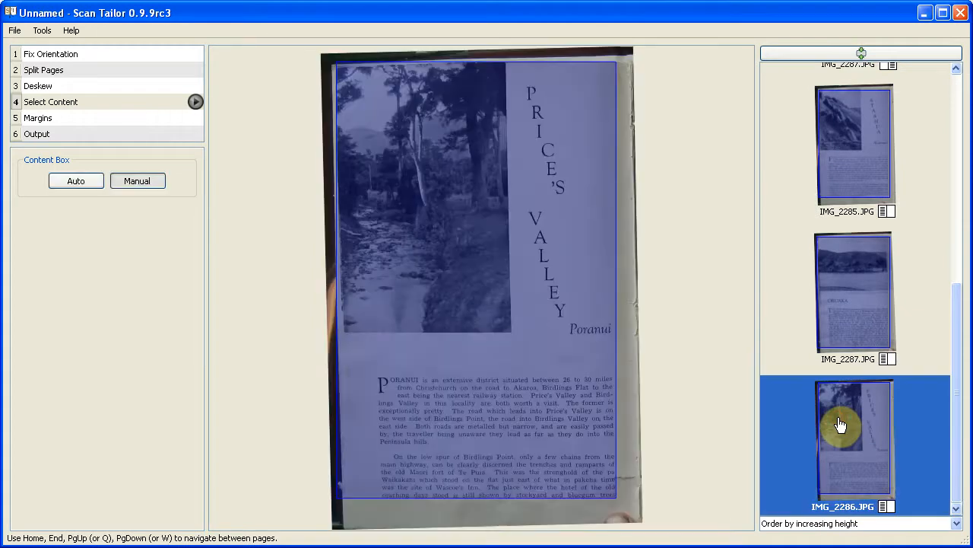
{"action": "left_click_drag", "start_coordinate": [956, 399], "coordinate": [913, 141]}
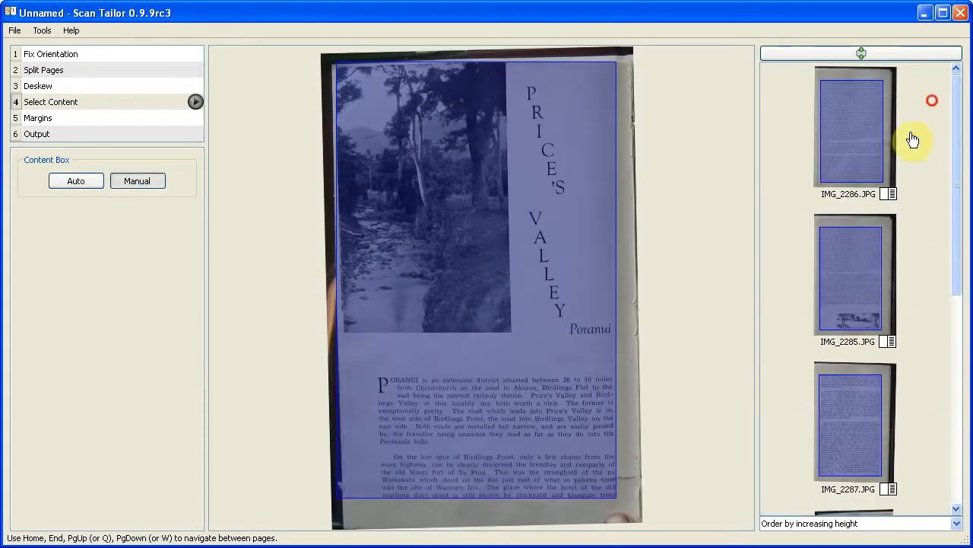
{"action": "left_click", "coordinate": [867, 135]}
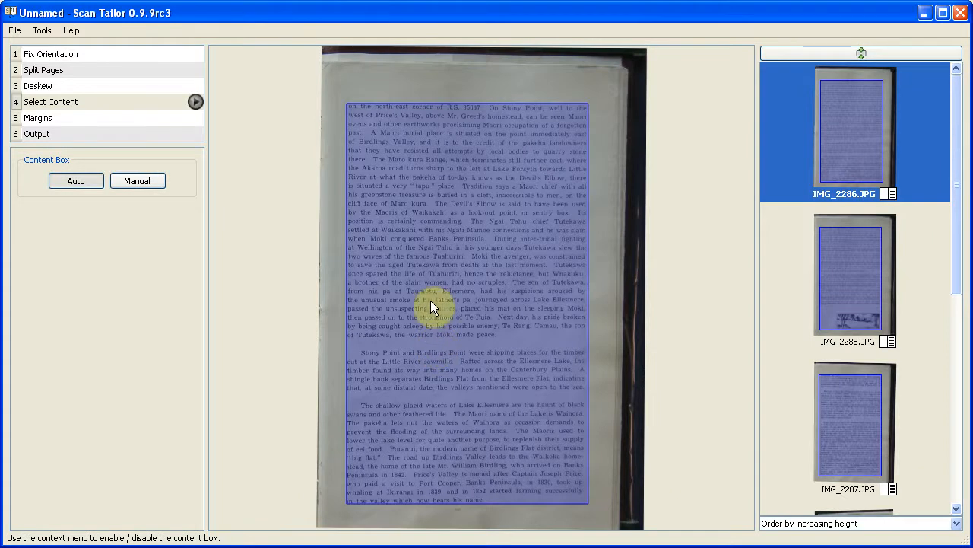
Switch the right page of IMG_2286.JPG to the Margins stage
{"action": "left_click", "coordinate": [56, 119]}
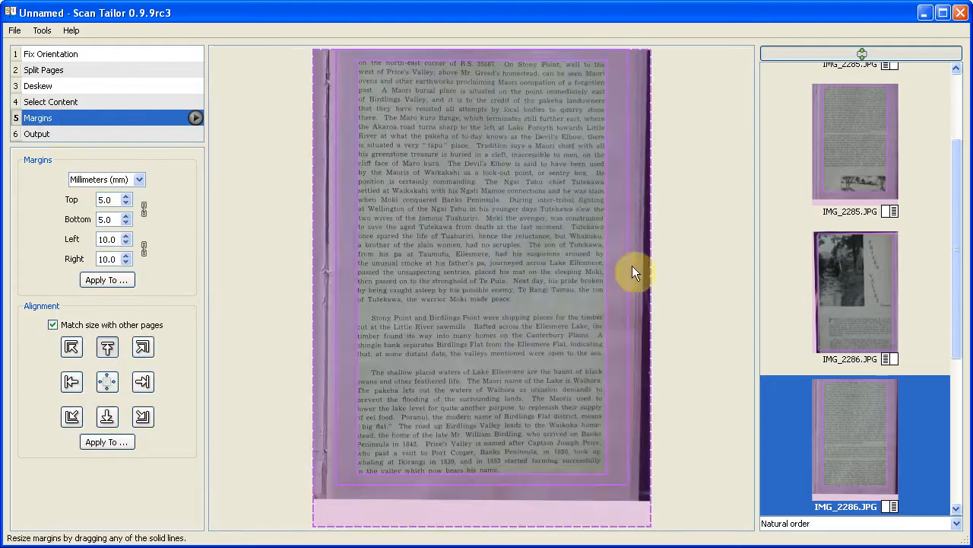
{"action": "left_click_drag", "start_coordinate": [955, 330], "coordinate": [959, 157]}
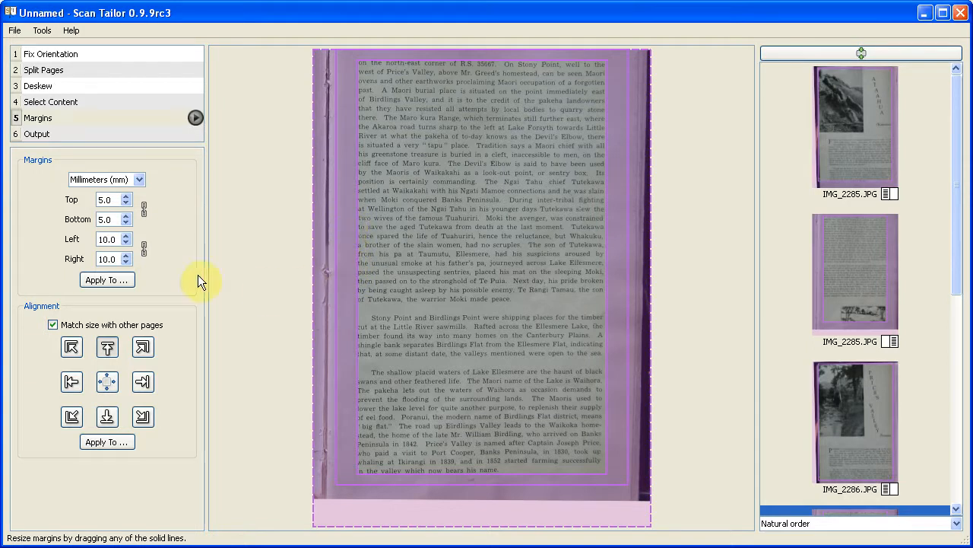
Try 11.5 mm side margins and an unmatched size on IMG_2286.JPG's right page, restoring 10 mm and Match size with other pages
{"action": "double_click", "coordinate": [114, 198]}
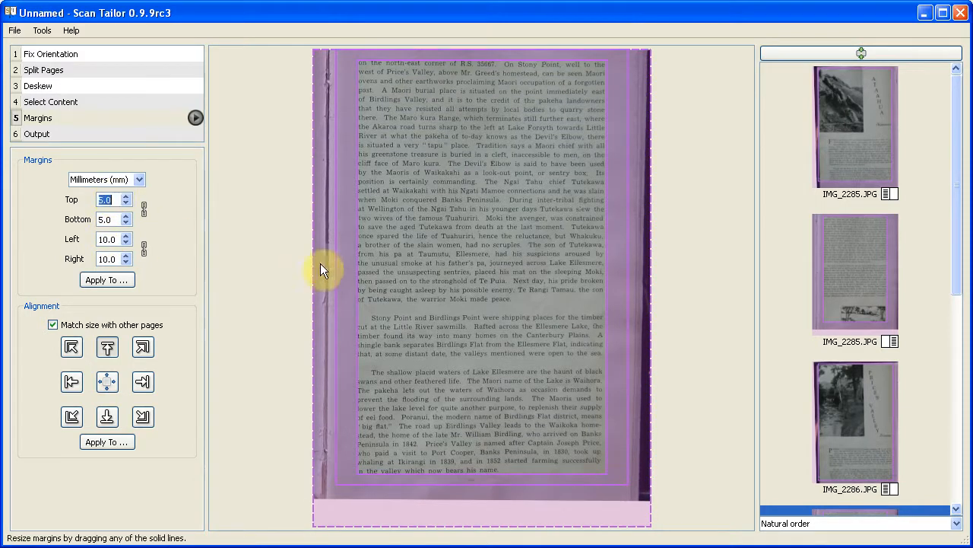
{"action": "left_click_drag", "start_coordinate": [338, 249], "coordinate": [336, 248]}
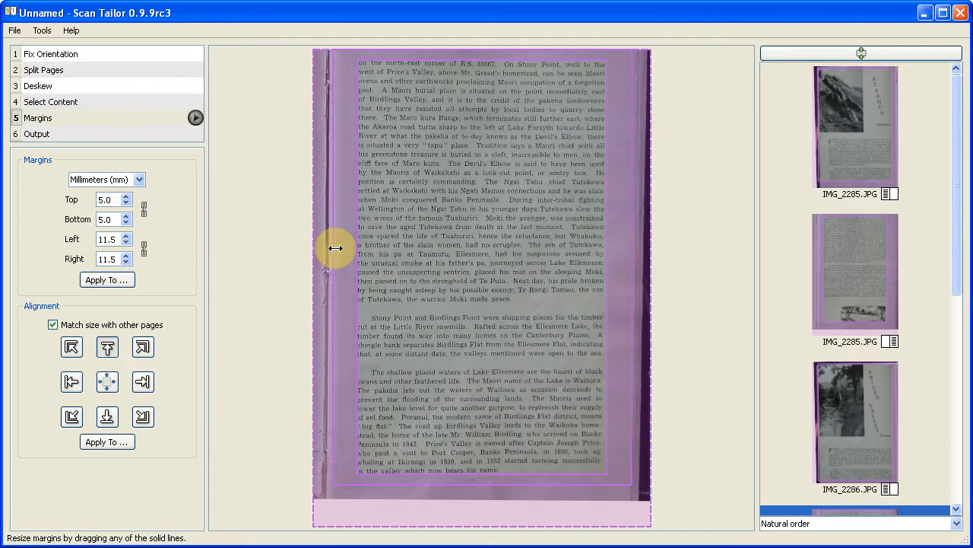
{"action": "left_click", "coordinate": [112, 239]}
{"action": "key", "text": "BackSpace"}
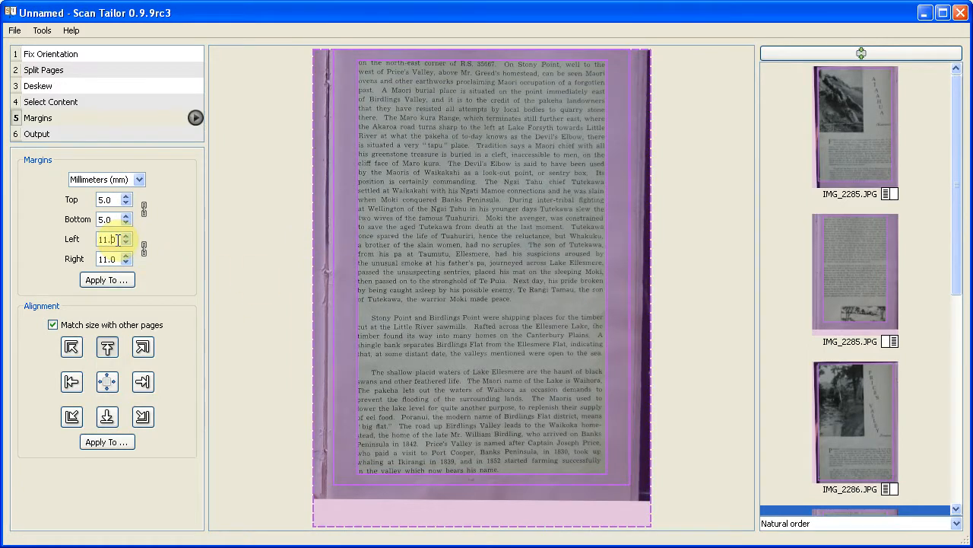
{"action": "key", "text": "Left"}
{"action": "key", "text": "BackSpace"}
{"action": "type", "text": "0"}
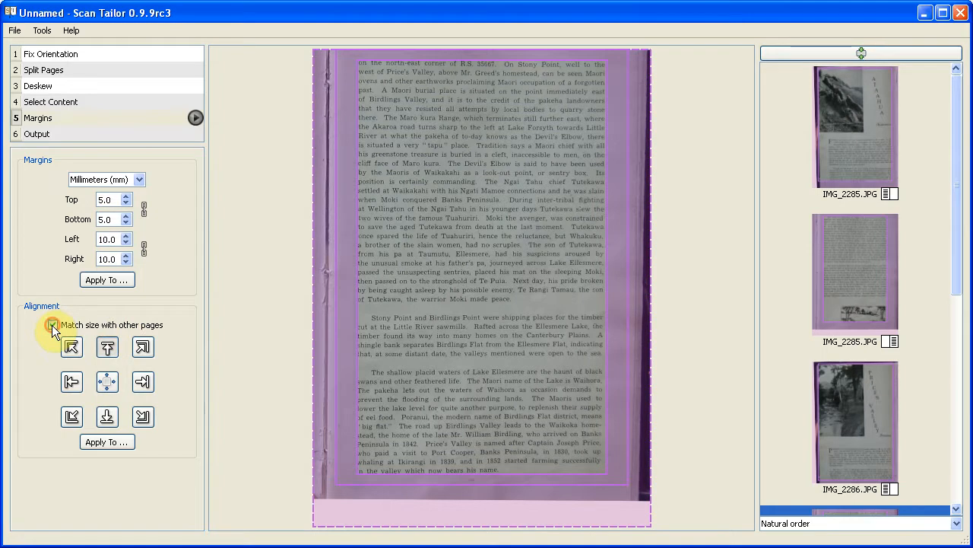
{"action": "left_click", "coordinate": [52, 324]}
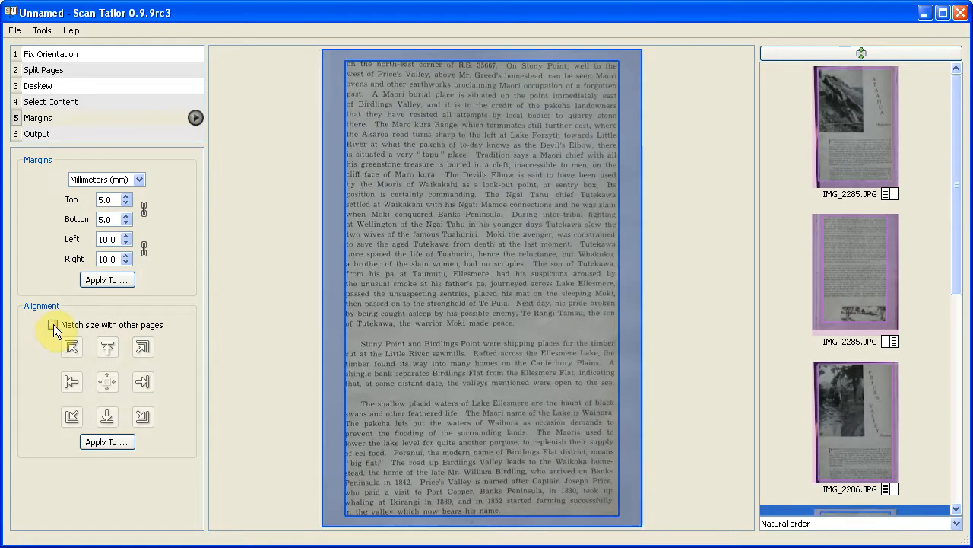
{"action": "left_click", "coordinate": [53, 324]}
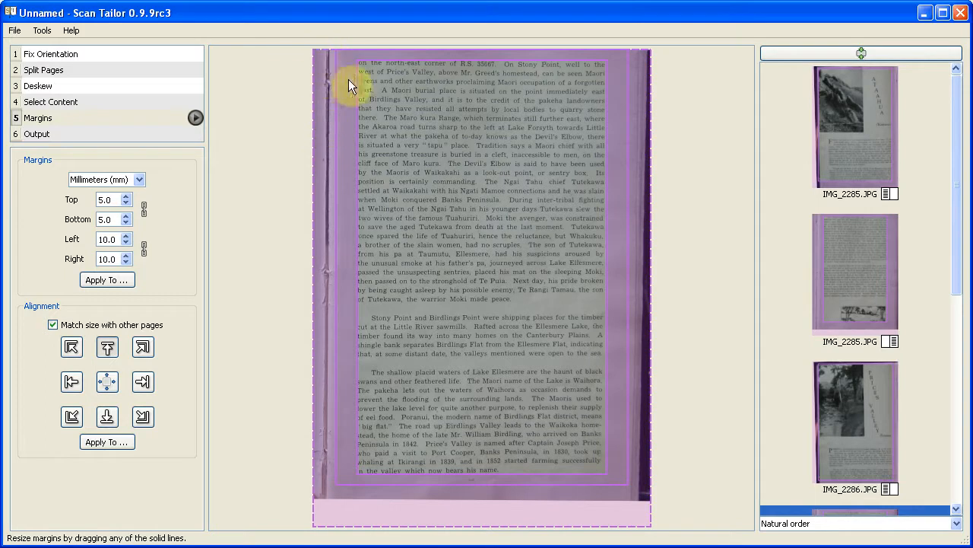
Order the thumbnails by increasing width and compare the margins of the left and right pages of IMG_2287.JPG
{"action": "left_click", "coordinate": [826, 525]}
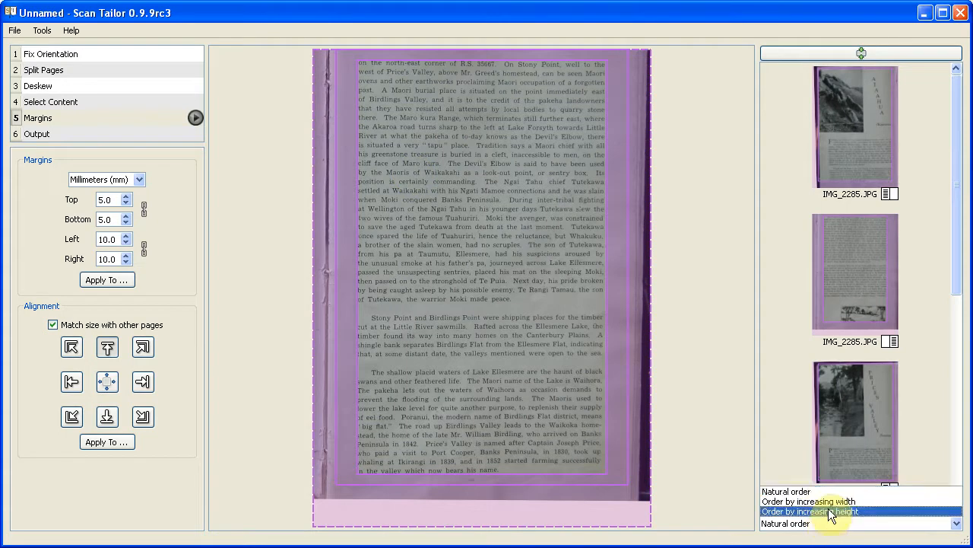
{"action": "left_click", "coordinate": [833, 502]}
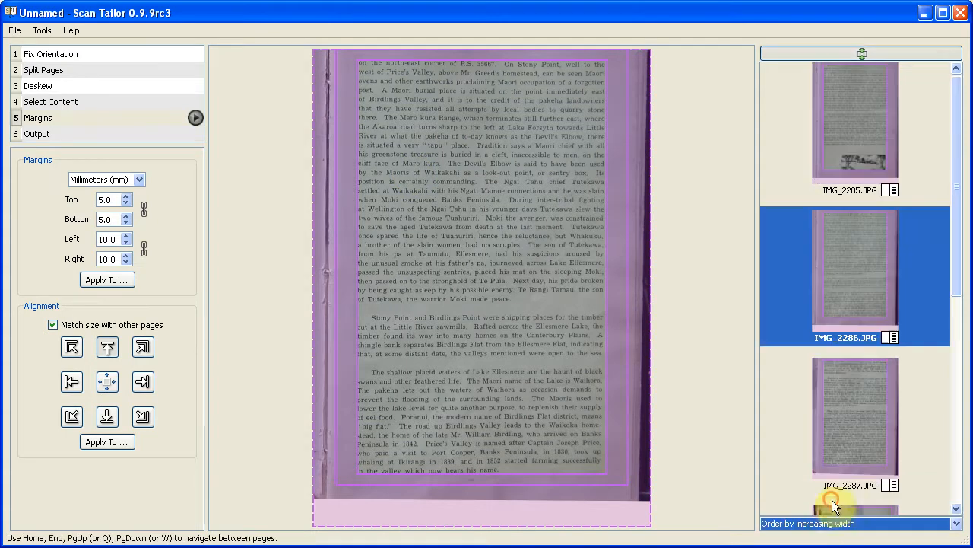
{"action": "left_click_drag", "start_coordinate": [962, 199], "coordinate": [966, 422]}
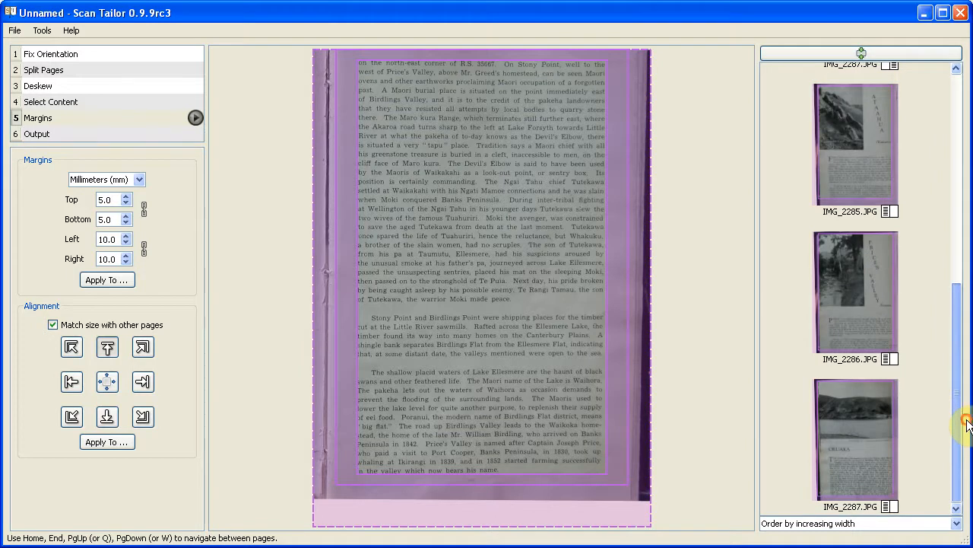
{"action": "left_click", "coordinate": [847, 445]}
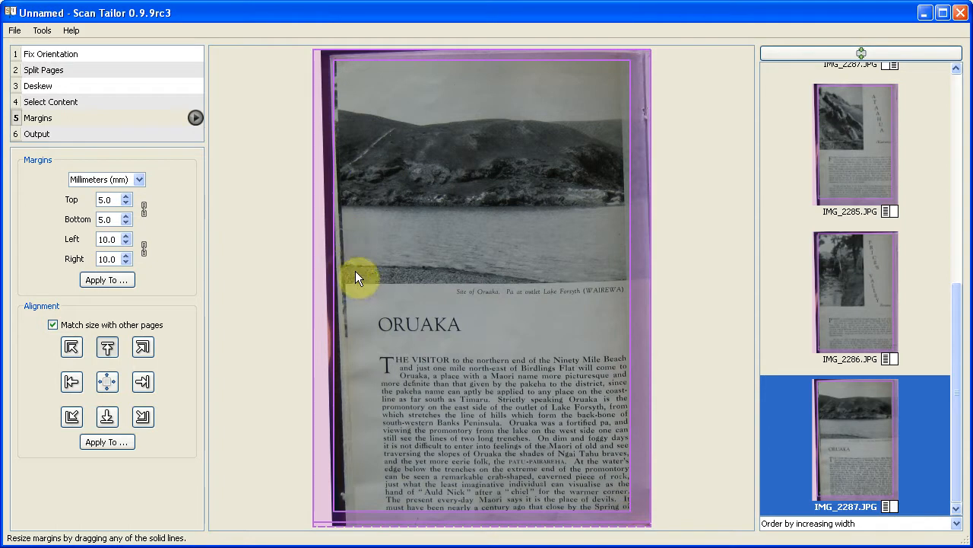
{"action": "left_click_drag", "start_coordinate": [955, 369], "coordinate": [951, 294]}
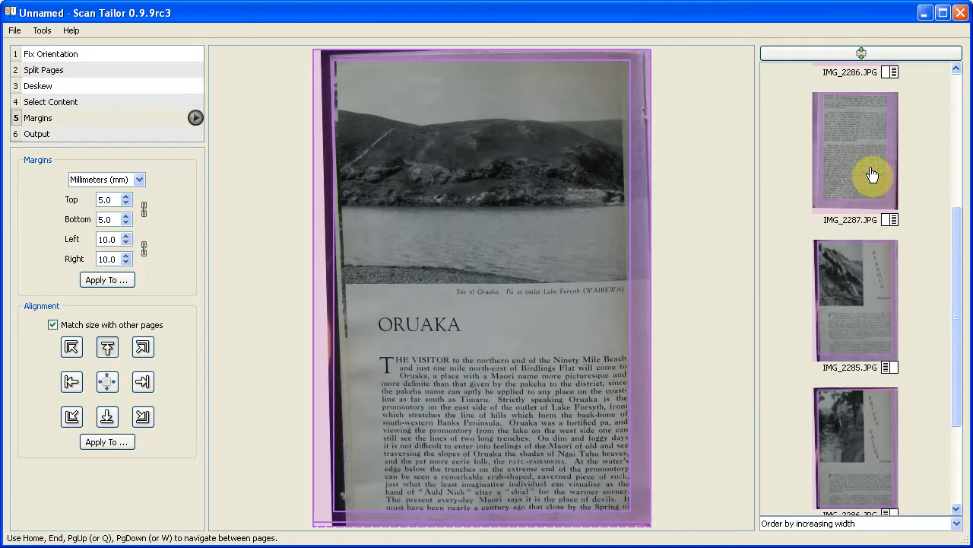
{"action": "left_click", "coordinate": [872, 175]}
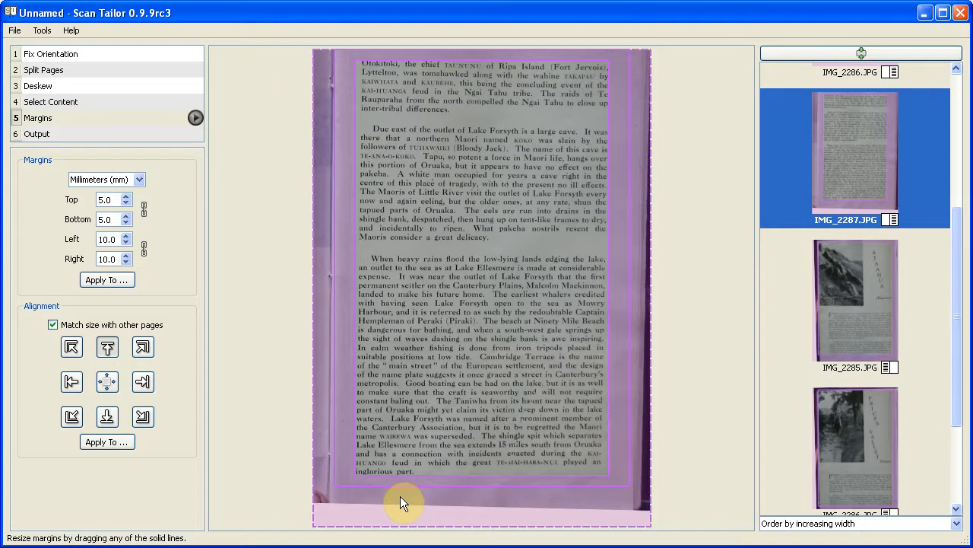
Turn Match size with other pages off and back on for the right page of IMG_2287.JPG
{"action": "left_click", "coordinate": [52, 324]}
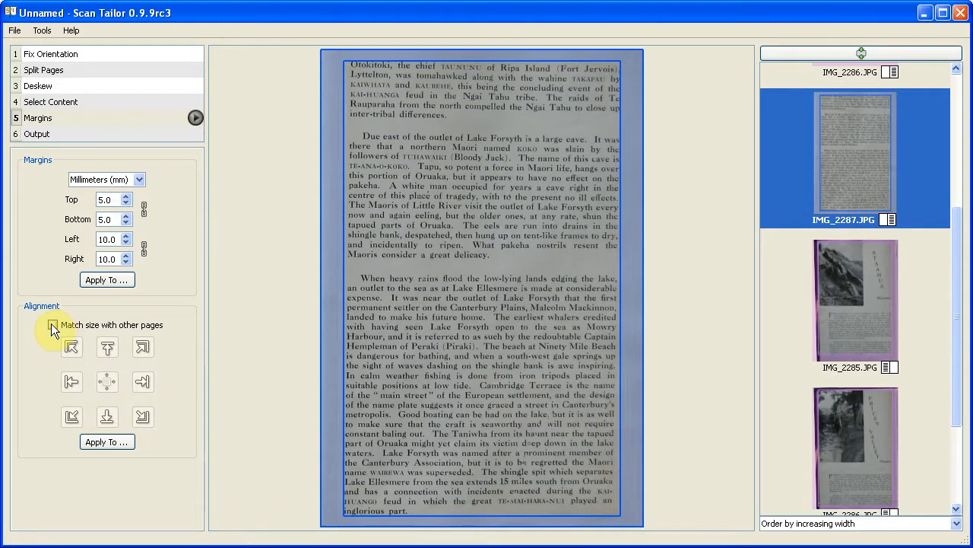
{"action": "left_click", "coordinate": [53, 325]}
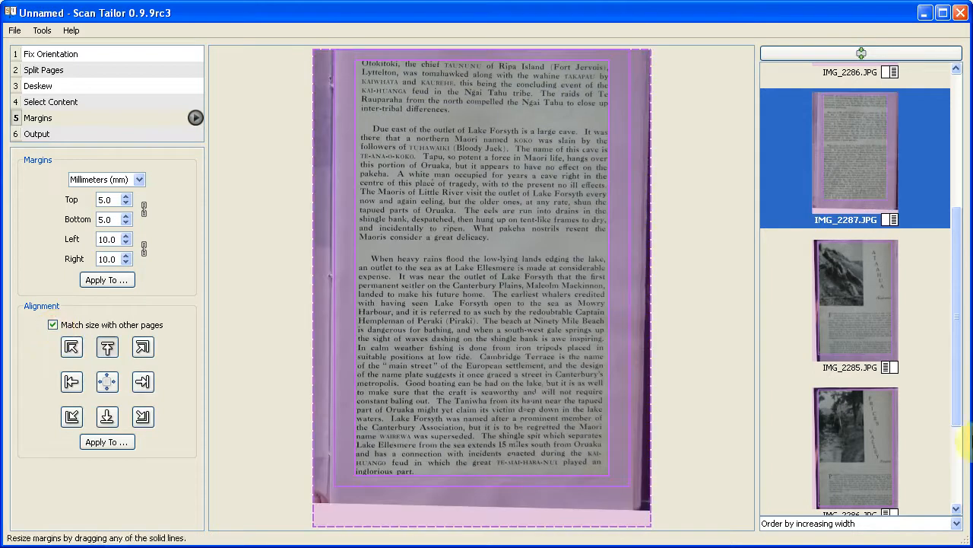
Unlink the opposite margins on the left page of IMG_2287.JPG and reduce its top and left margins to 0 mm
{"action": "left_click_drag", "start_coordinate": [963, 248], "coordinate": [964, 373]}
{"action": "left_click", "coordinate": [869, 438]}
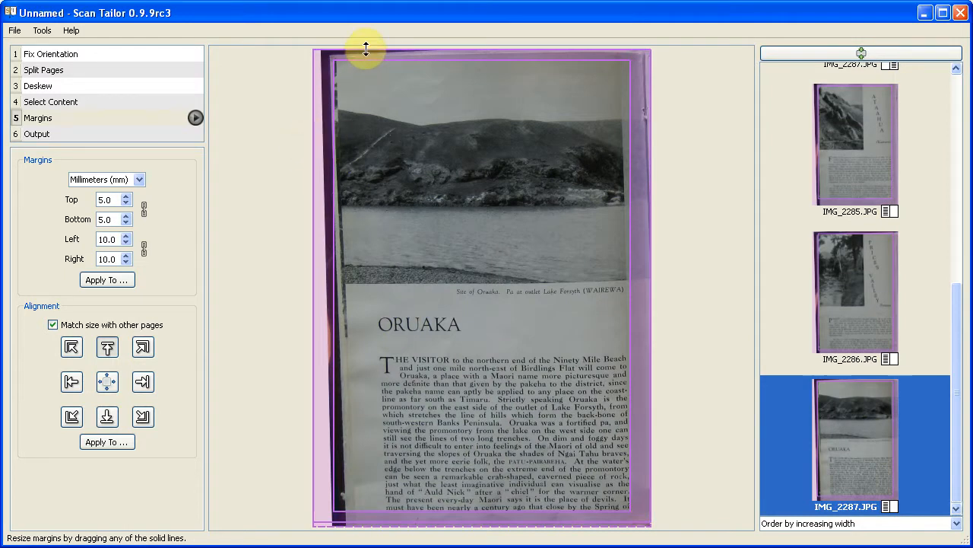
{"action": "left_click", "coordinate": [144, 248]}
{"action": "left_click", "coordinate": [145, 207]}
{"action": "left_click_drag", "start_coordinate": [398, 48], "coordinate": [403, 72]}
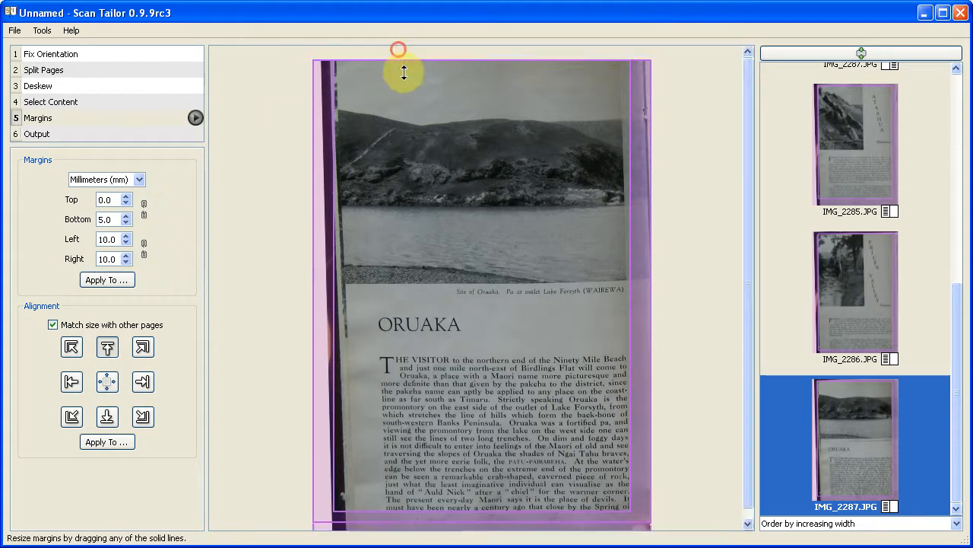
{"action": "left_click_drag", "start_coordinate": [312, 150], "coordinate": [355, 155]}
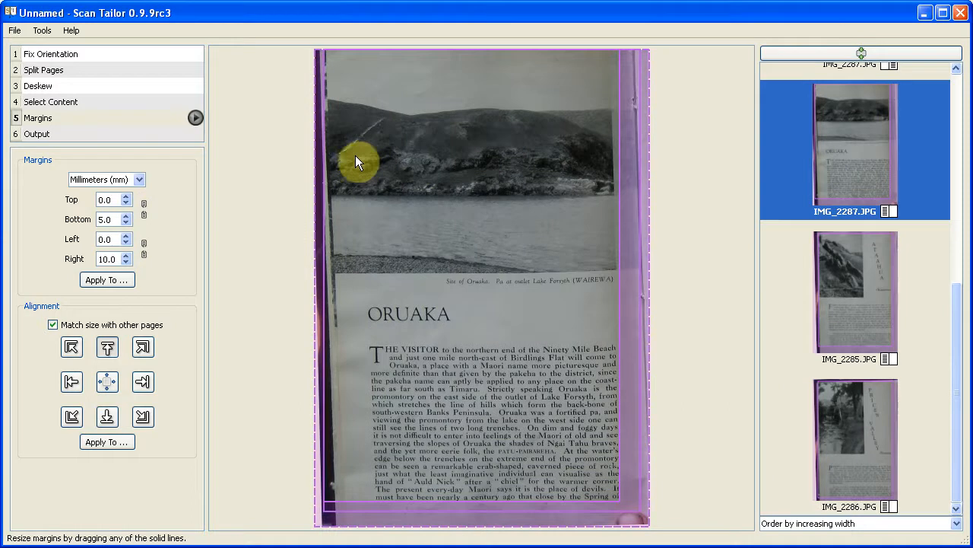
Unlink the opposite margins on the left page of IMG_2285.JPG and reduce its left and top margins to 0 mm
{"action": "left_click", "coordinate": [821, 304]}
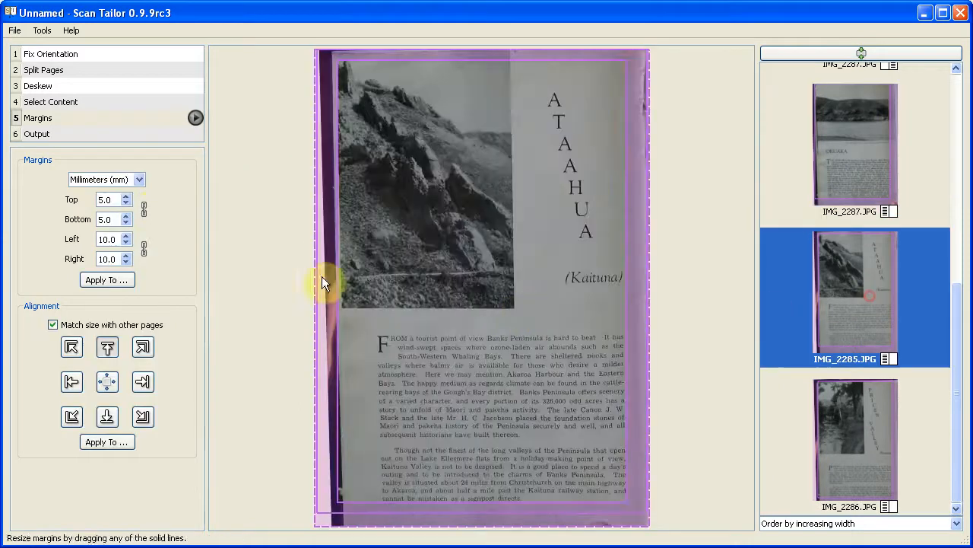
{"action": "left_click", "coordinate": [146, 207]}
{"action": "left_click", "coordinate": [143, 245]}
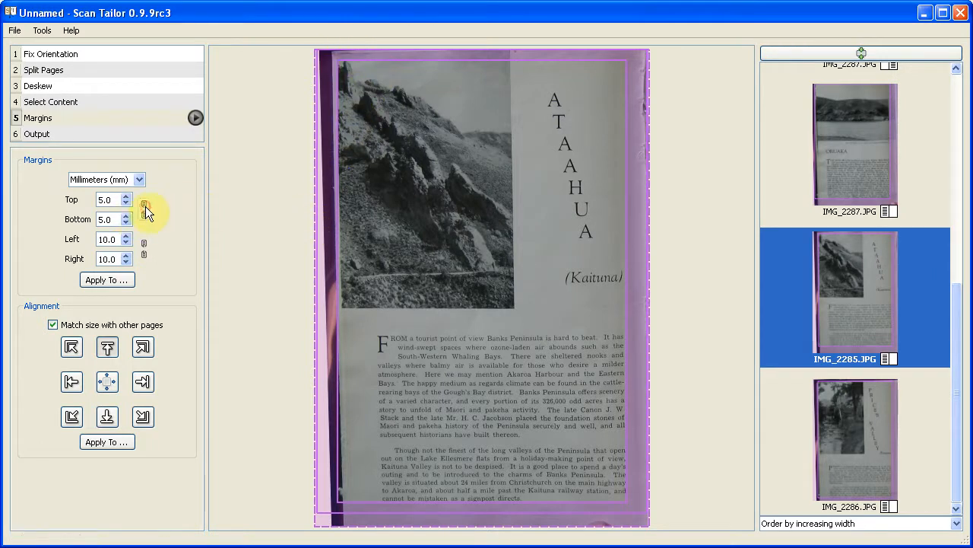
{"action": "left_click_drag", "start_coordinate": [338, 127], "coordinate": [317, 134]}
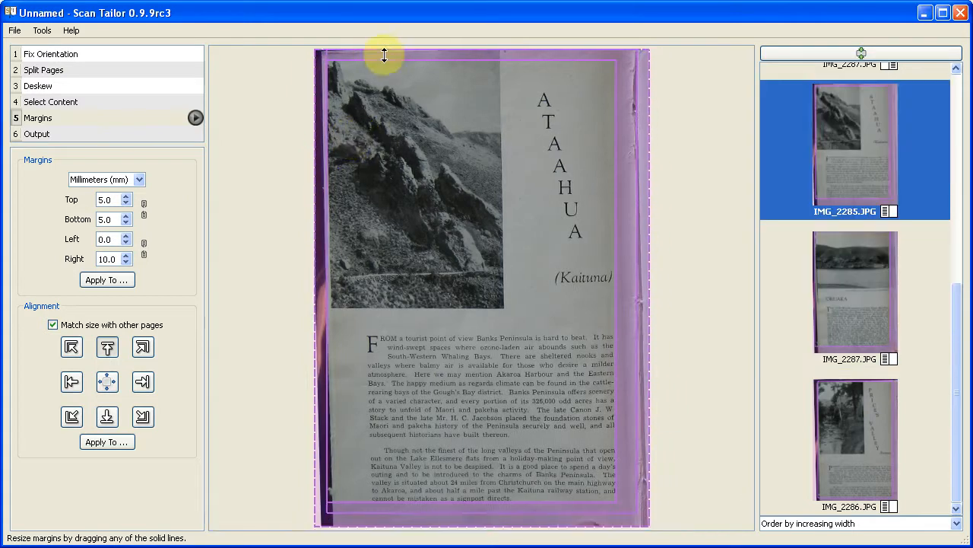
{"action": "left_click_drag", "start_coordinate": [384, 54], "coordinate": [386, 50]}
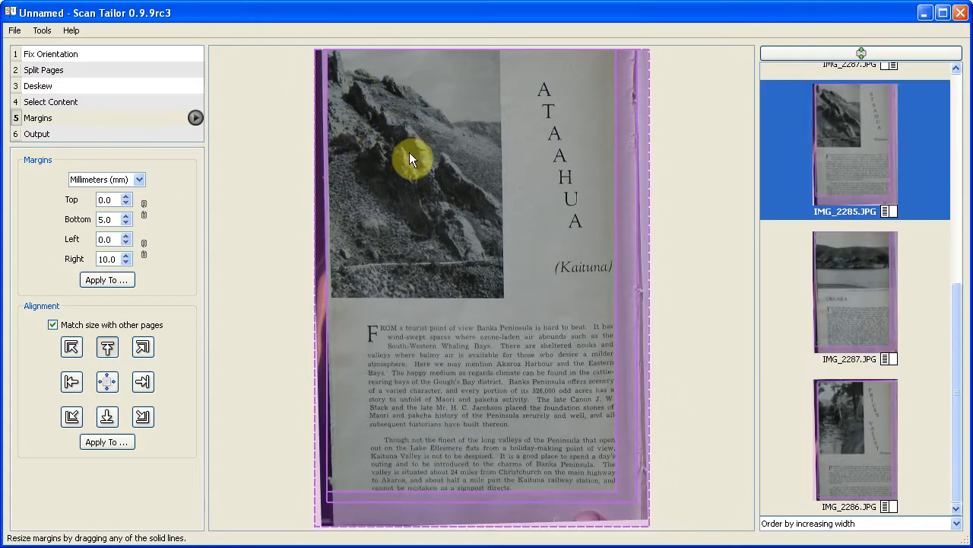
Unlink the opposite margins on the left page of IMG_2286.JPG and reduce its top and left margins to 0 mm
{"action": "left_click", "coordinate": [862, 449]}
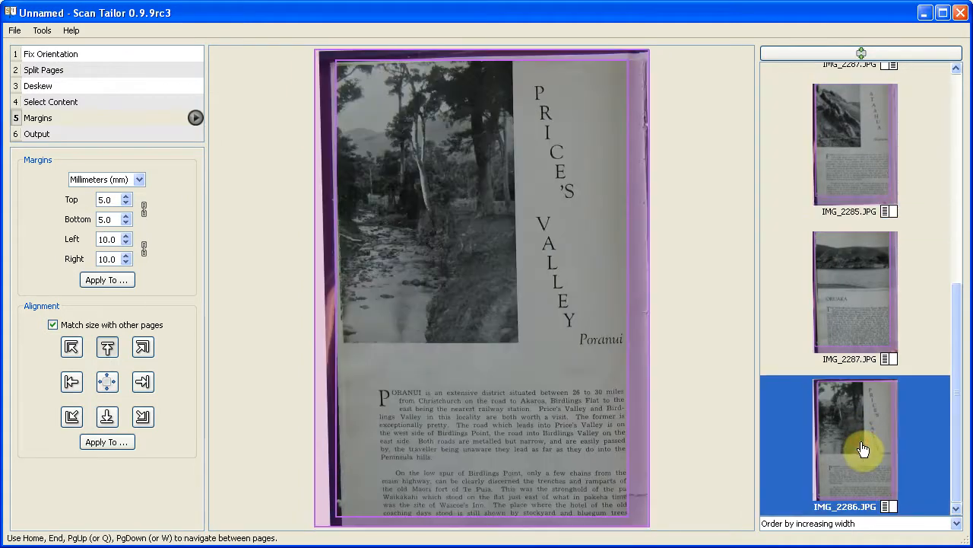
{"action": "left_click", "coordinate": [145, 206]}
{"action": "left_click", "coordinate": [145, 247]}
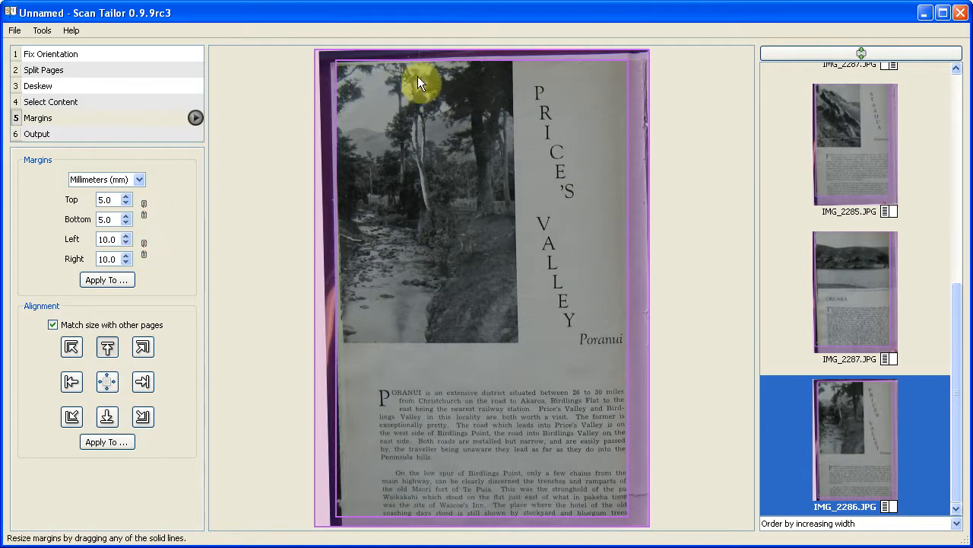
{"action": "left_click_drag", "start_coordinate": [408, 54], "coordinate": [413, 49]}
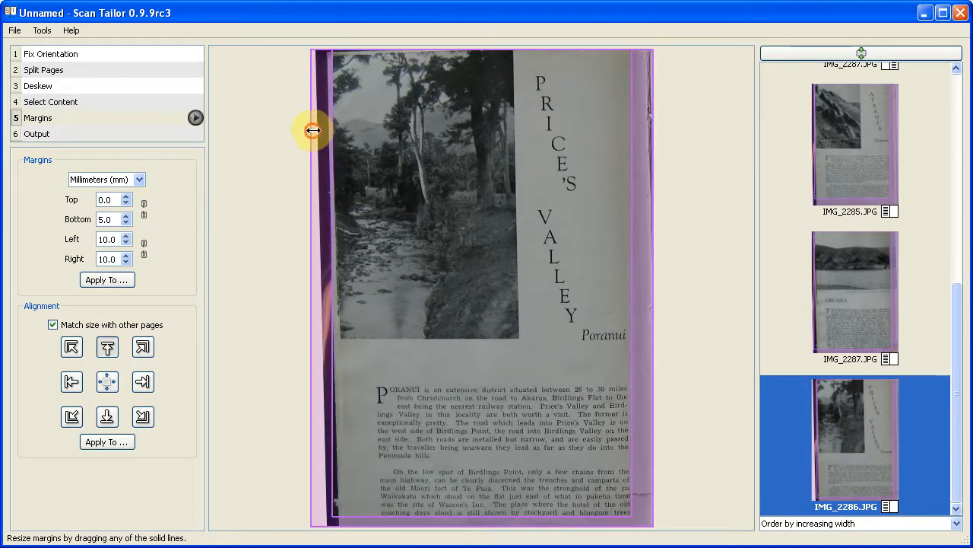
{"action": "left_click_drag", "start_coordinate": [313, 131], "coordinate": [353, 139]}
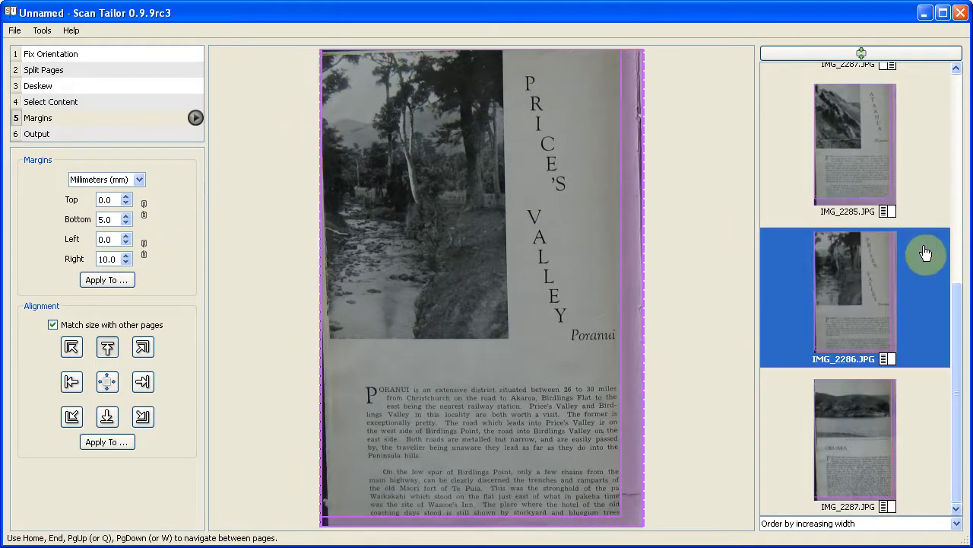
Check the margins on the right page of IMG_2287.JPG and set the left page of IMG_2285.JPG to centre alignment
{"action": "left_click_drag", "start_coordinate": [957, 323], "coordinate": [951, 218]}
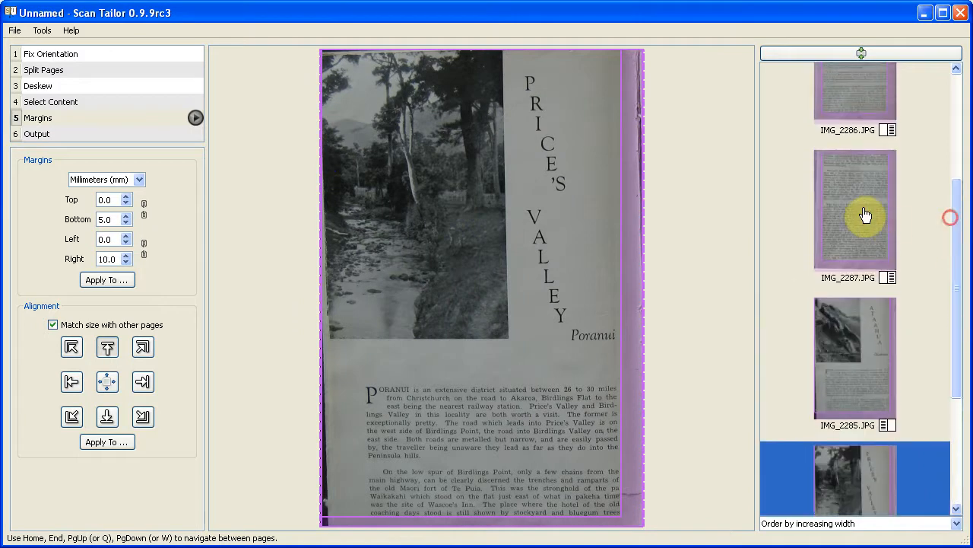
{"action": "left_click", "coordinate": [866, 216]}
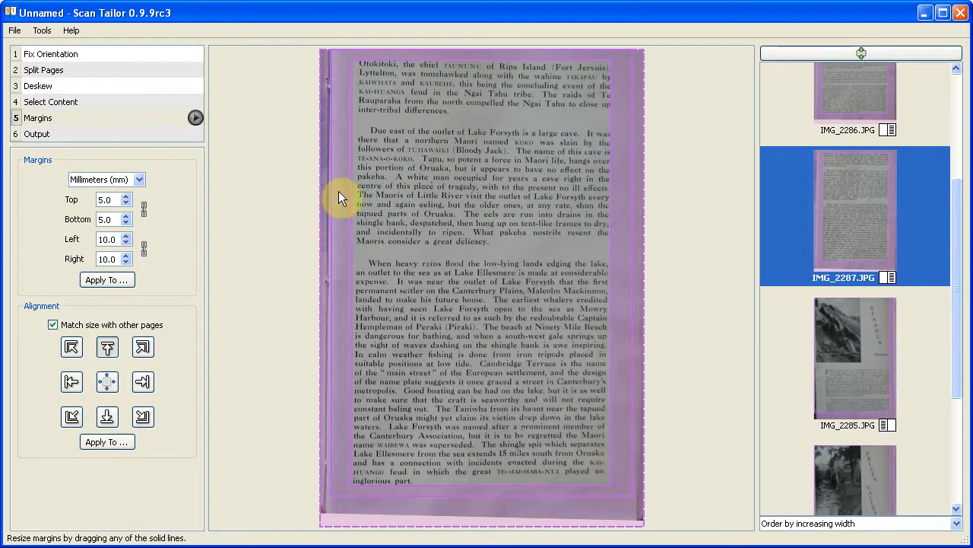
{"action": "left_click_drag", "start_coordinate": [958, 201], "coordinate": [963, 319]}
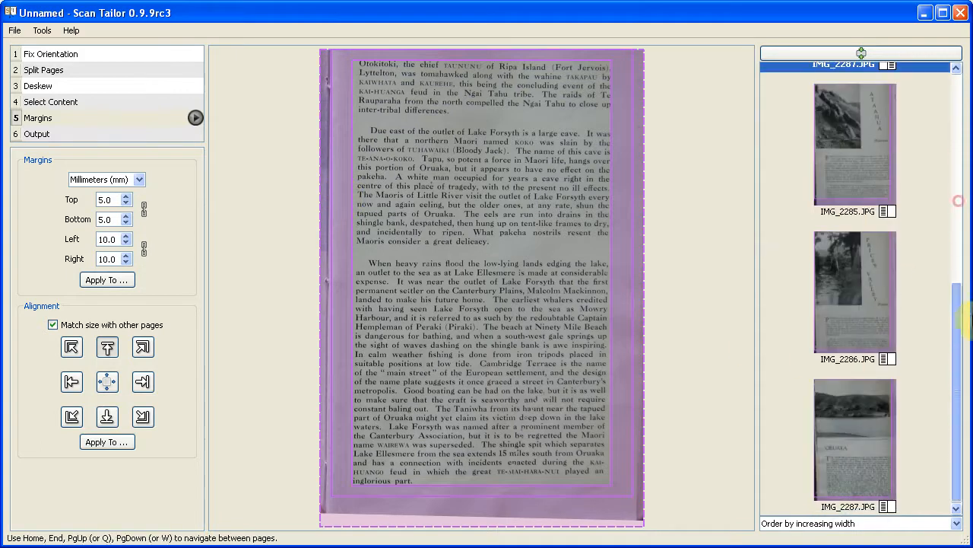
{"action": "left_click", "coordinate": [841, 143]}
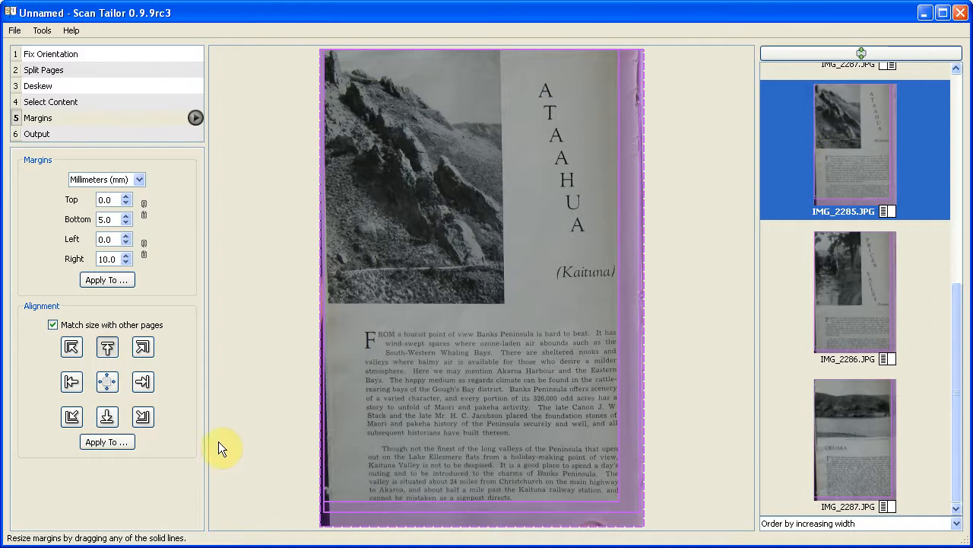
{"action": "left_click", "coordinate": [104, 380]}
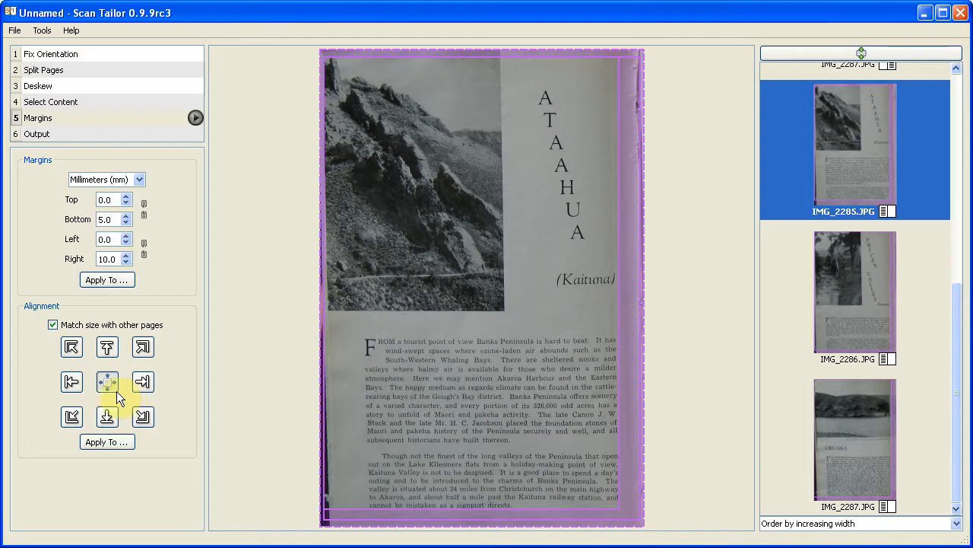
{"action": "left_click", "coordinate": [107, 347]}
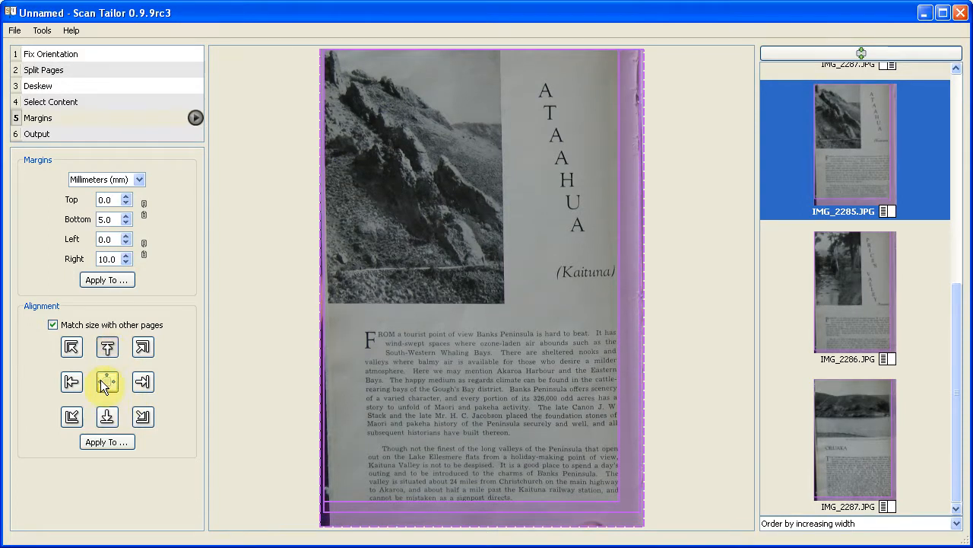
{"action": "left_click", "coordinate": [107, 381]}
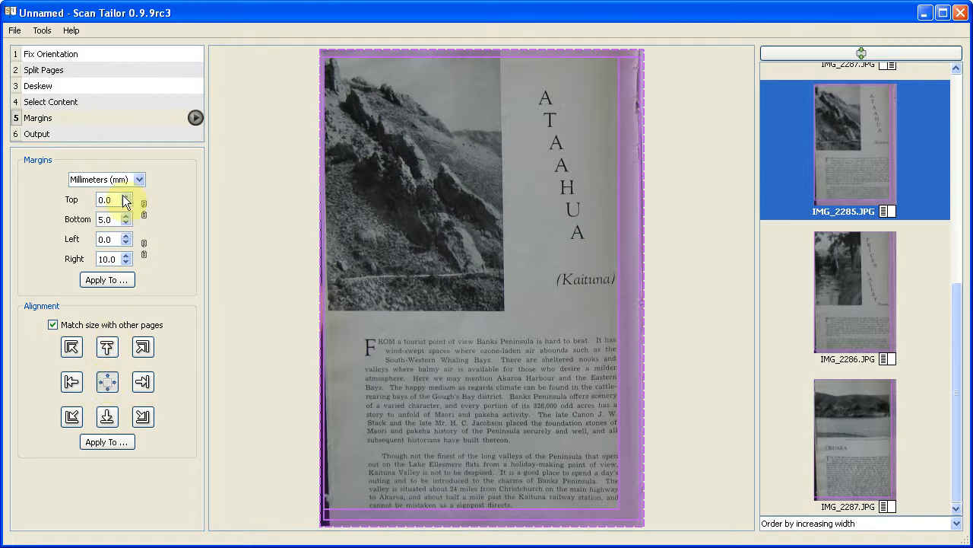
Go to the Output stage for the left page of IMG_2285.JPG and apply a custom output resolution of 360 DPI to all pages
{"action": "left_click", "coordinate": [35, 137]}
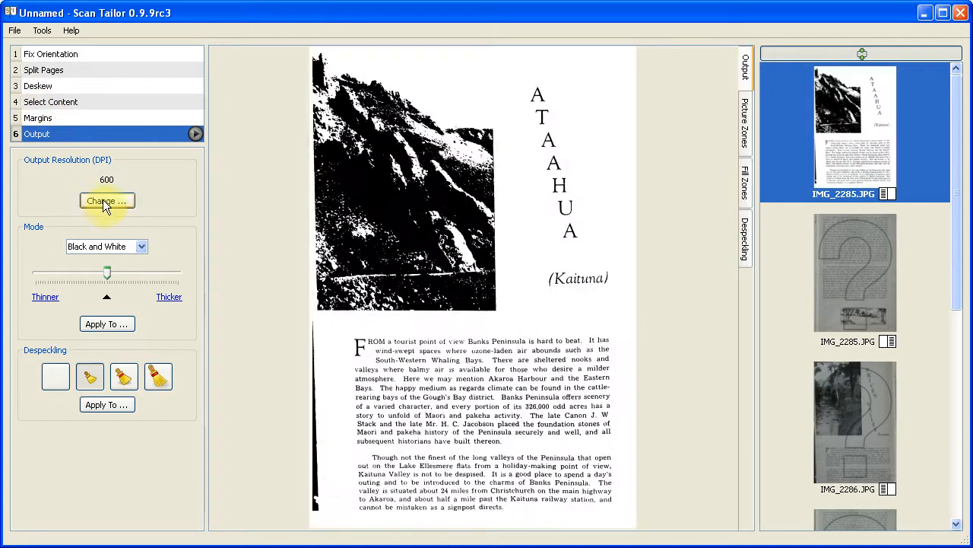
{"action": "left_click", "coordinate": [101, 201]}
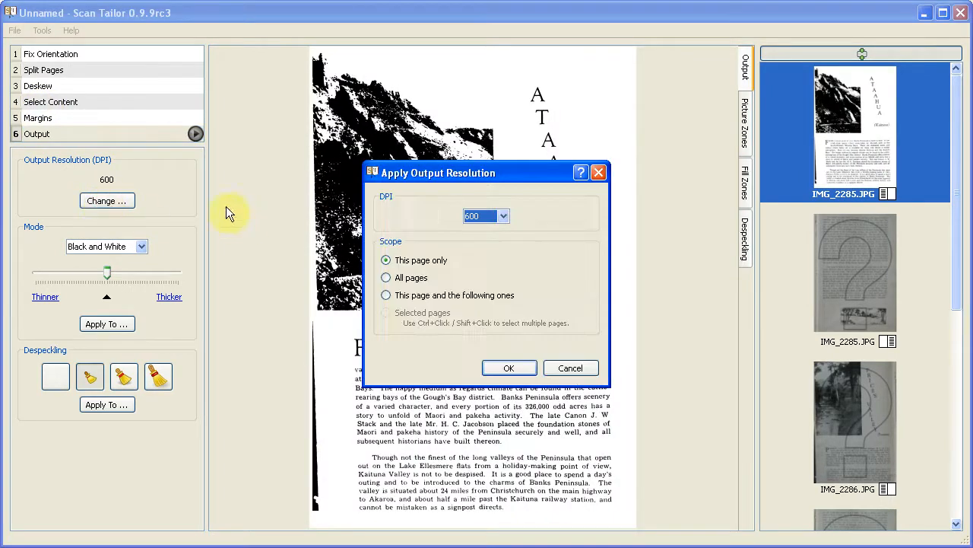
{"action": "left_click", "coordinate": [505, 215]}
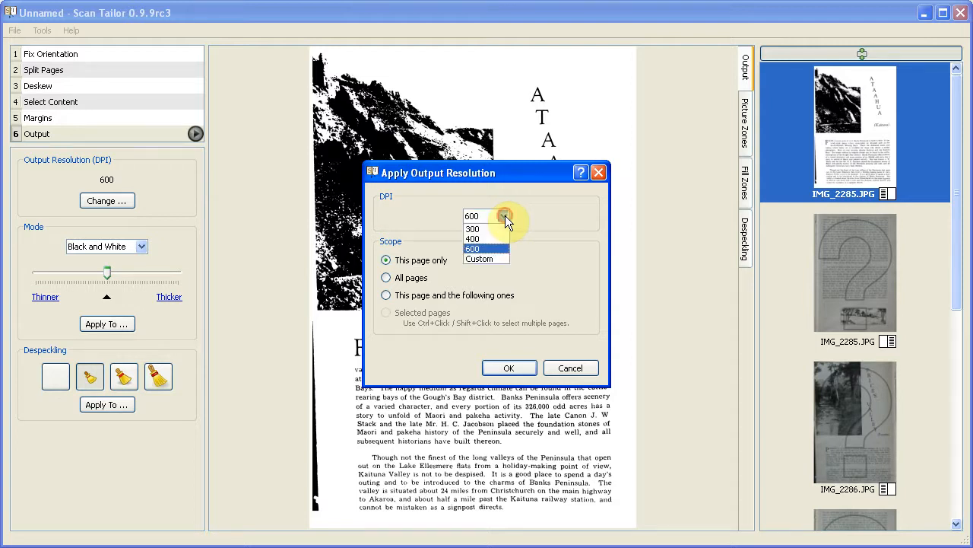
{"action": "left_click", "coordinate": [494, 260]}
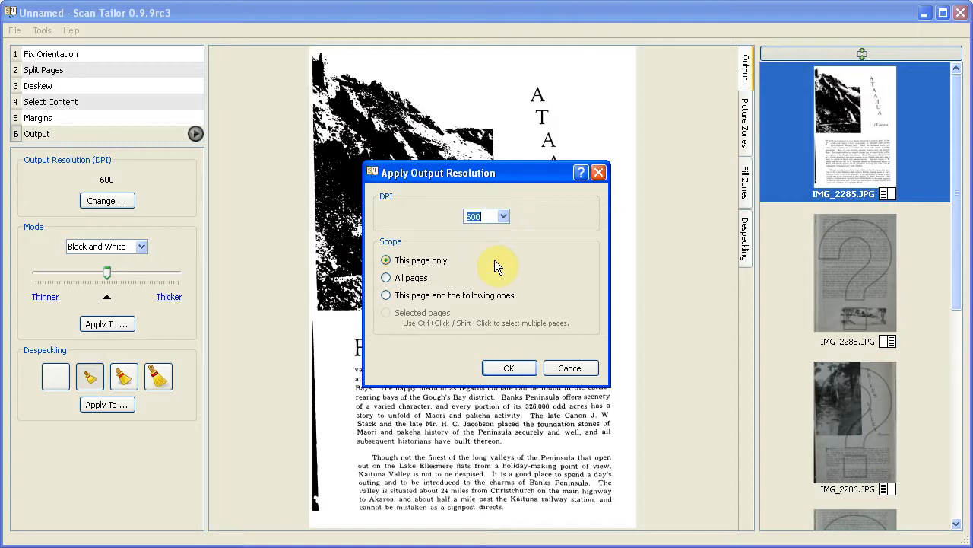
{"action": "left_click", "coordinate": [505, 216]}
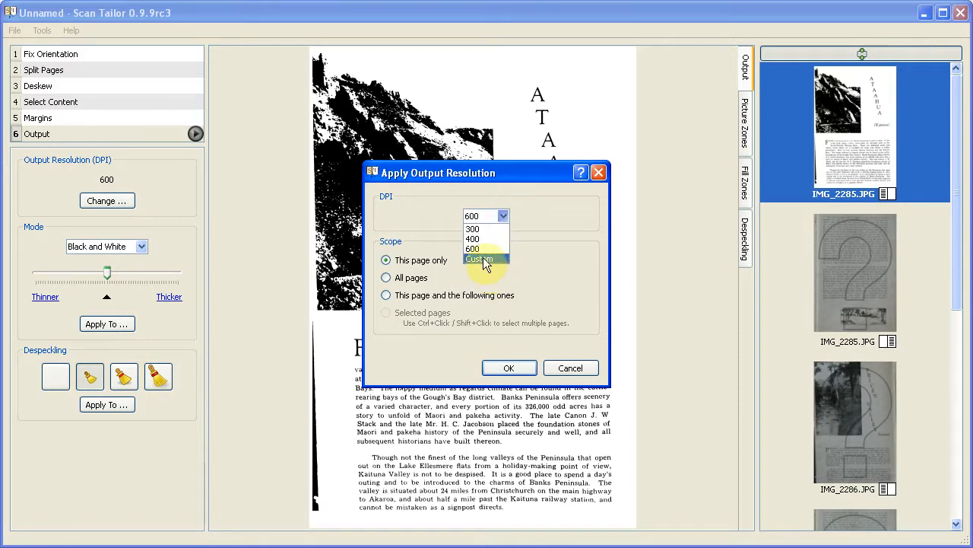
{"action": "left_click", "coordinate": [483, 257]}
{"action": "left_click", "coordinate": [488, 216]}
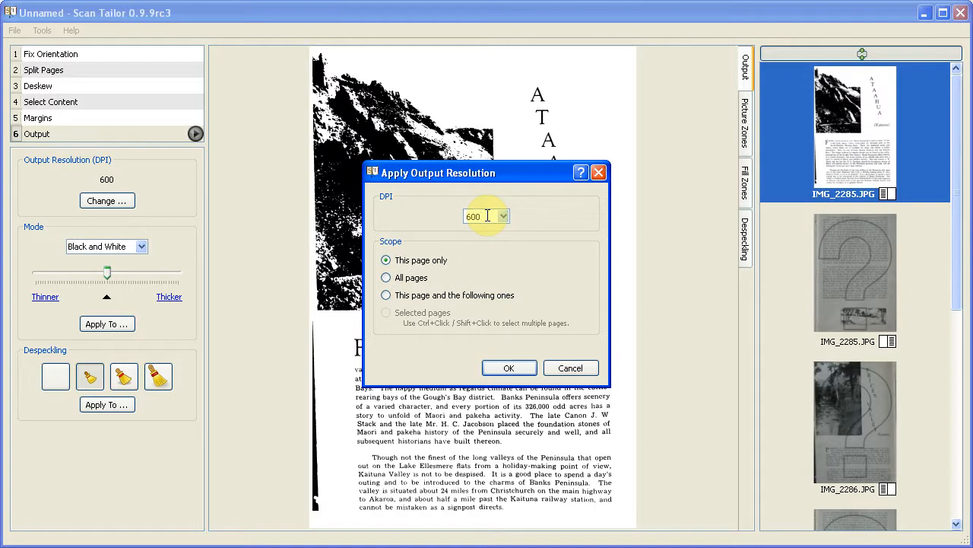
{"action": "key", "text": "BackSpace"}
{"action": "key", "text": "BackSpace"}
{"action": "type", "text": "360"}
{"action": "left_click", "coordinate": [399, 273]}
{"action": "left_click", "coordinate": [506, 368]}
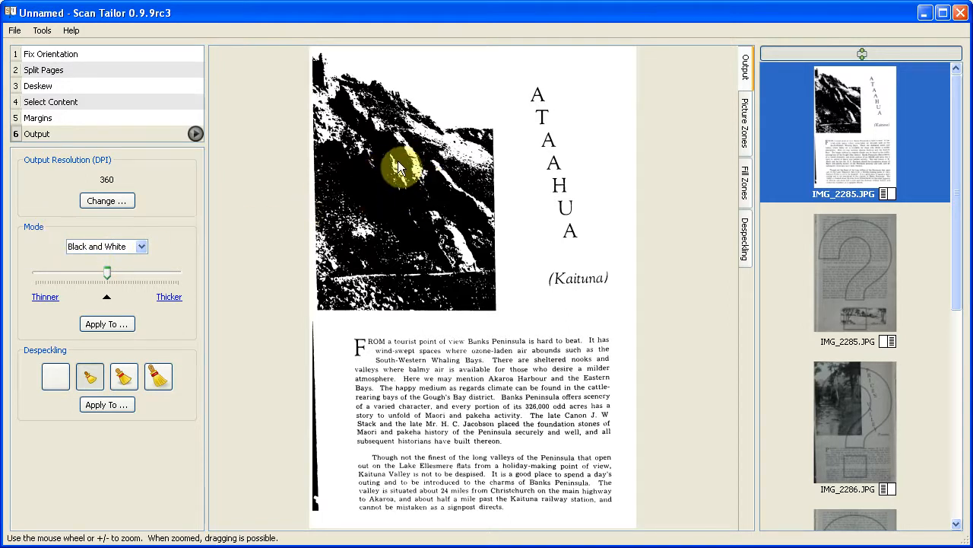
Try the Color / Grayscale output mode, switch to Mixed instead and apply it to all pages
{"action": "left_click", "coordinate": [143, 247]}
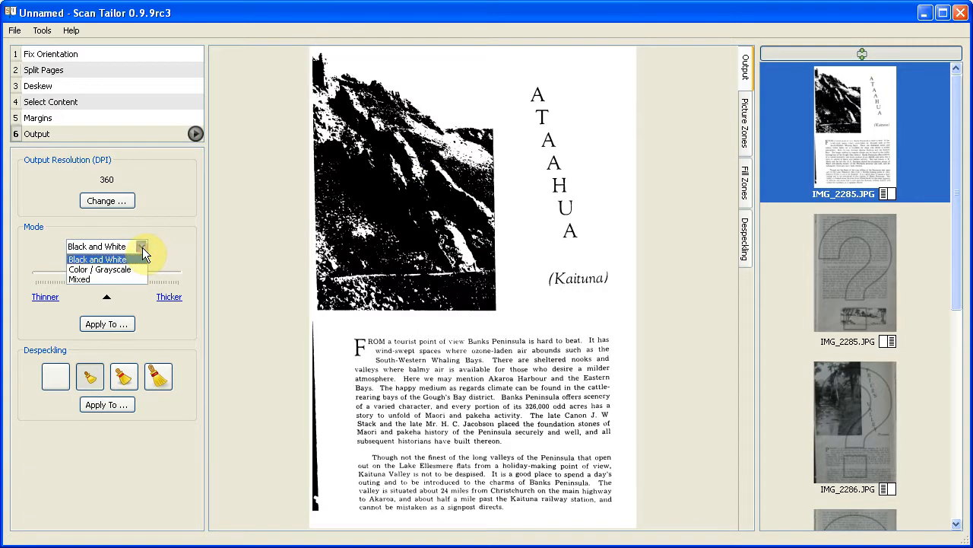
{"action": "left_click", "coordinate": [110, 270]}
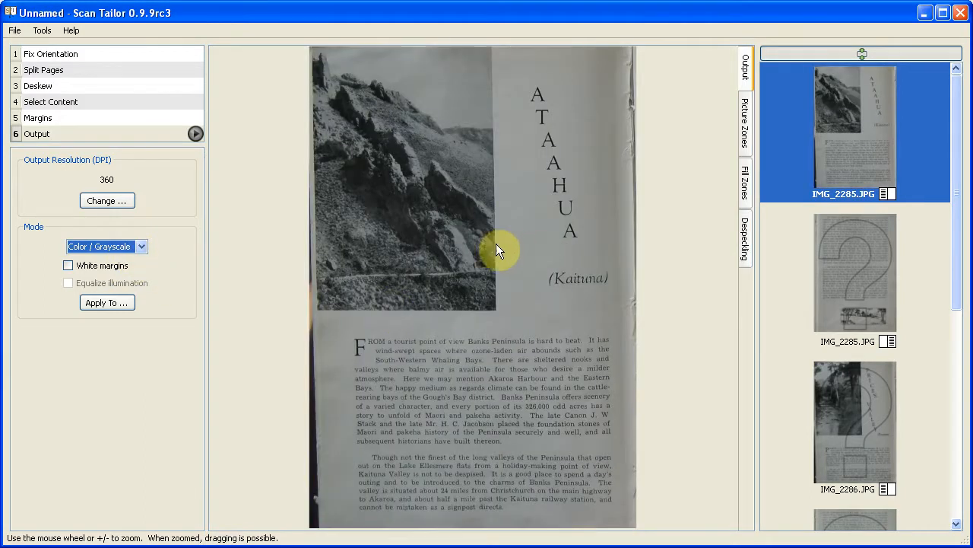
{"action": "left_click", "coordinate": [140, 245]}
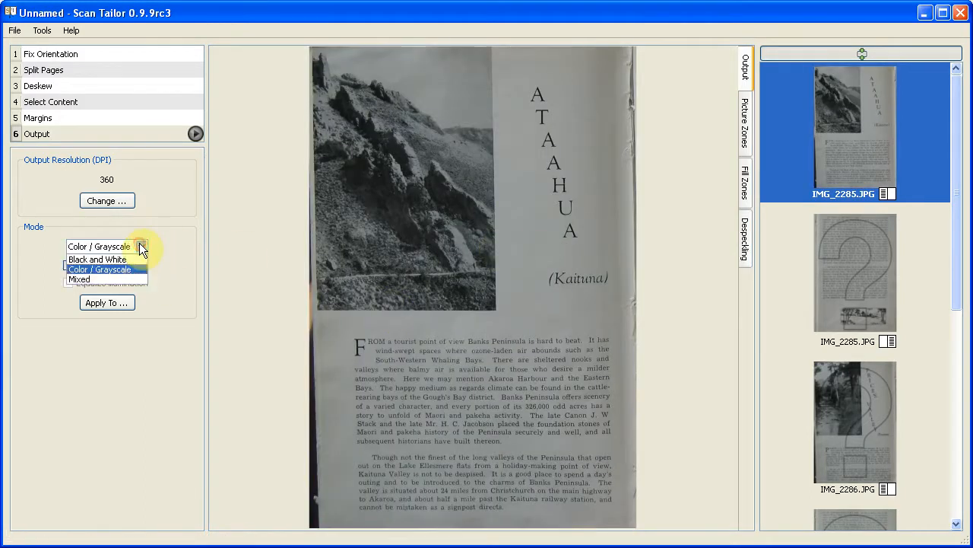
{"action": "left_click", "coordinate": [80, 279]}
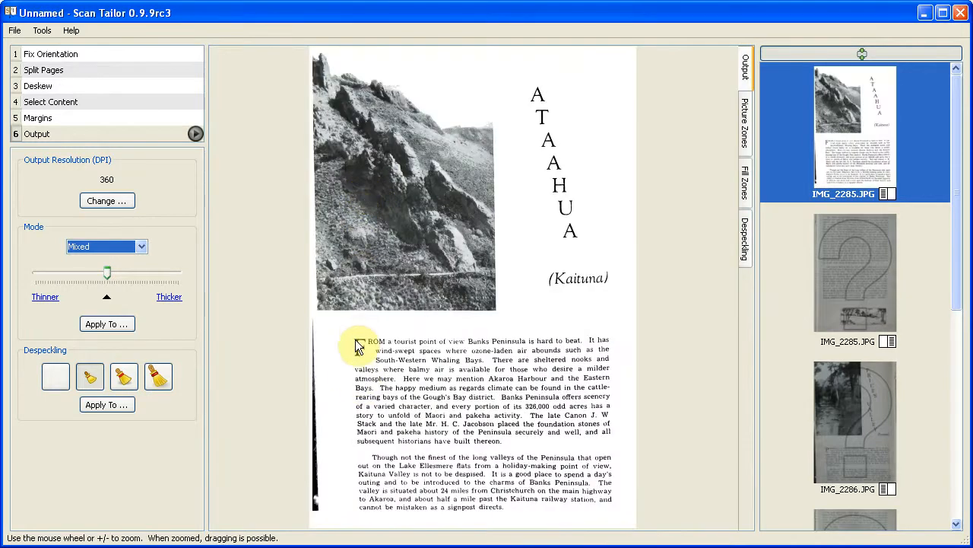
{"action": "left_click", "coordinate": [114, 324]}
{"action": "left_click", "coordinate": [386, 260]}
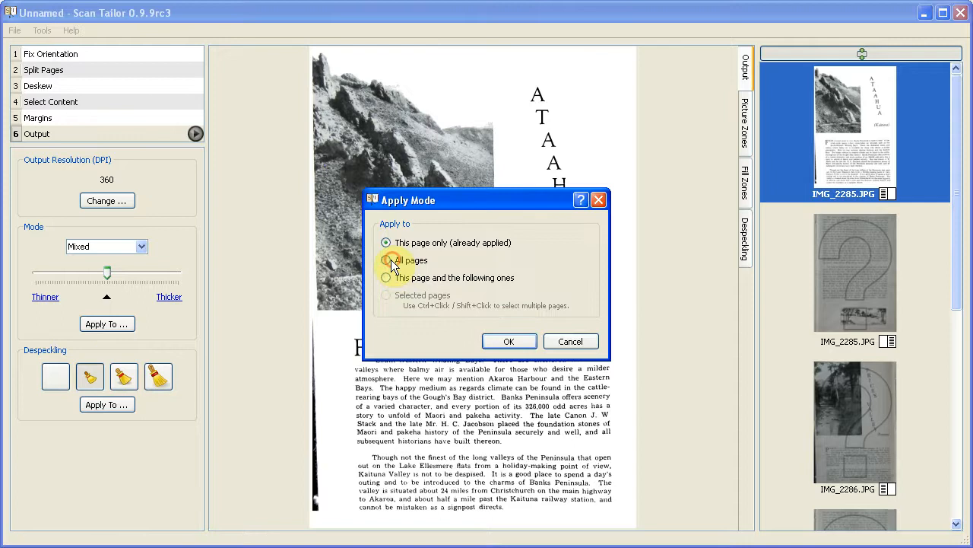
{"action": "left_click", "coordinate": [509, 341]}
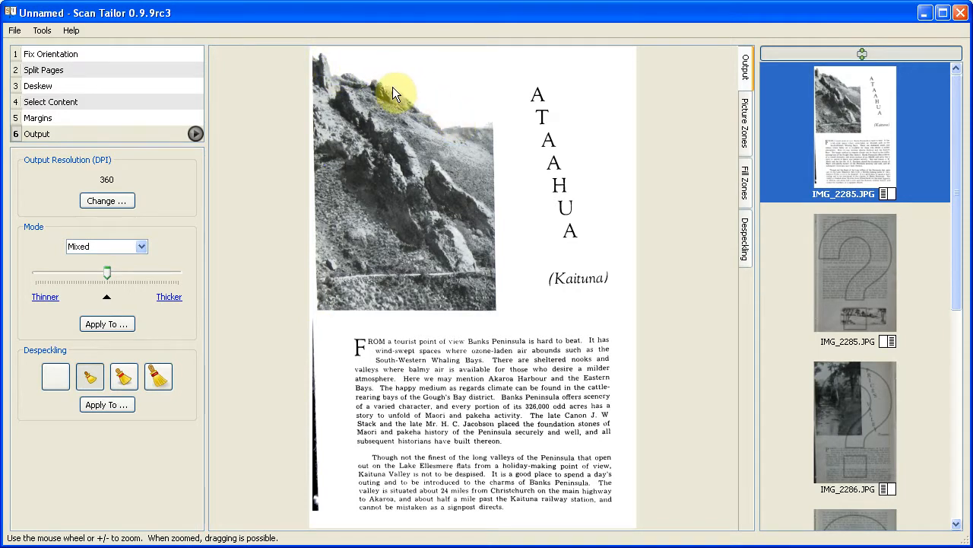
Inspect the mountain photo's skyline in the output up close and review the page's content box in the Select Content stage
{"action": "scroll", "coordinate": [391, 88], "scroll_direction": "up", "scroll_amount": 5}
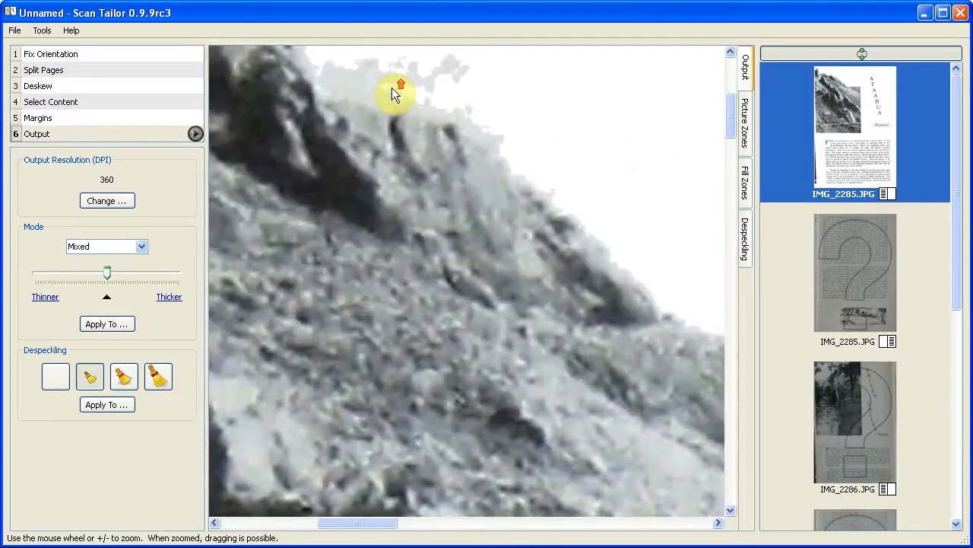
{"action": "scroll", "coordinate": [392, 87], "scroll_direction": "down", "scroll_amount": 5}
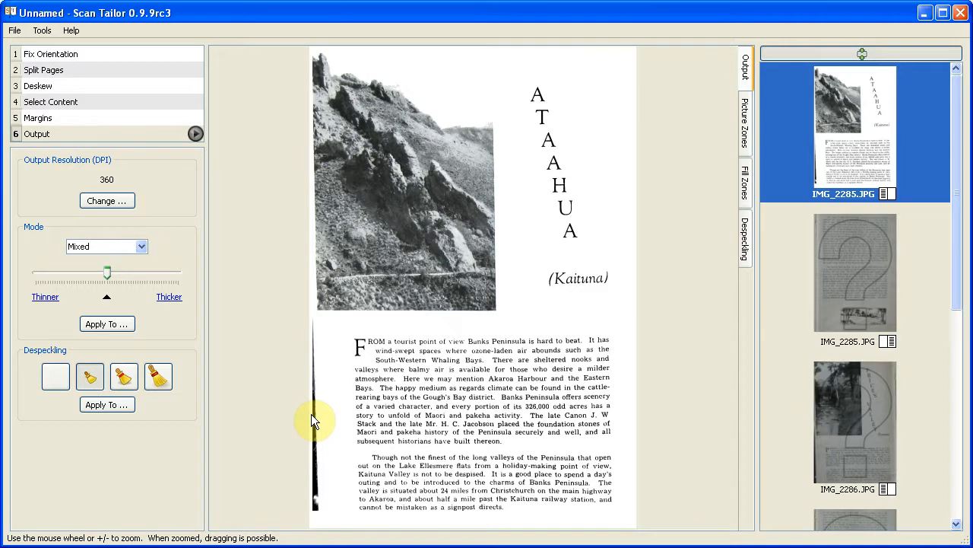
{"action": "left_click", "coordinate": [54, 102]}
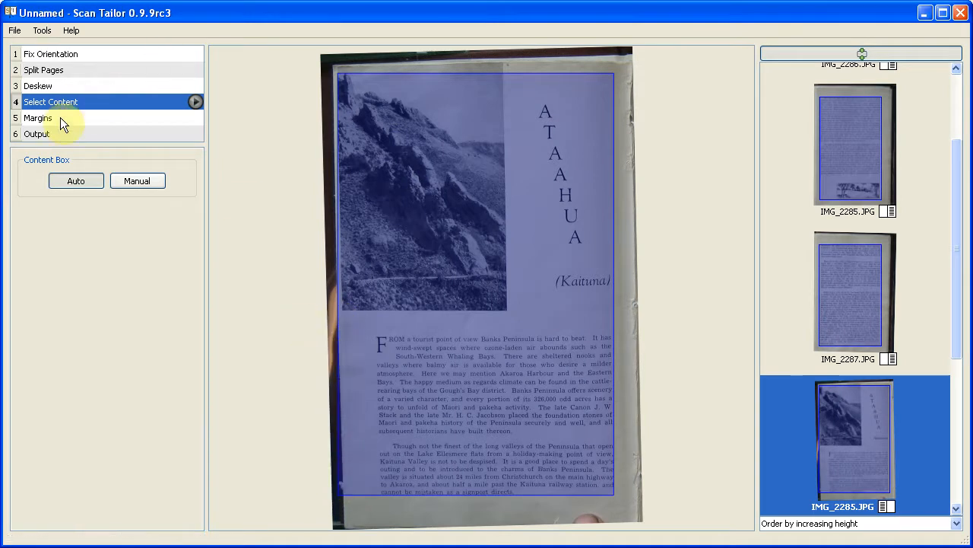
{"action": "left_click", "coordinate": [44, 134]}
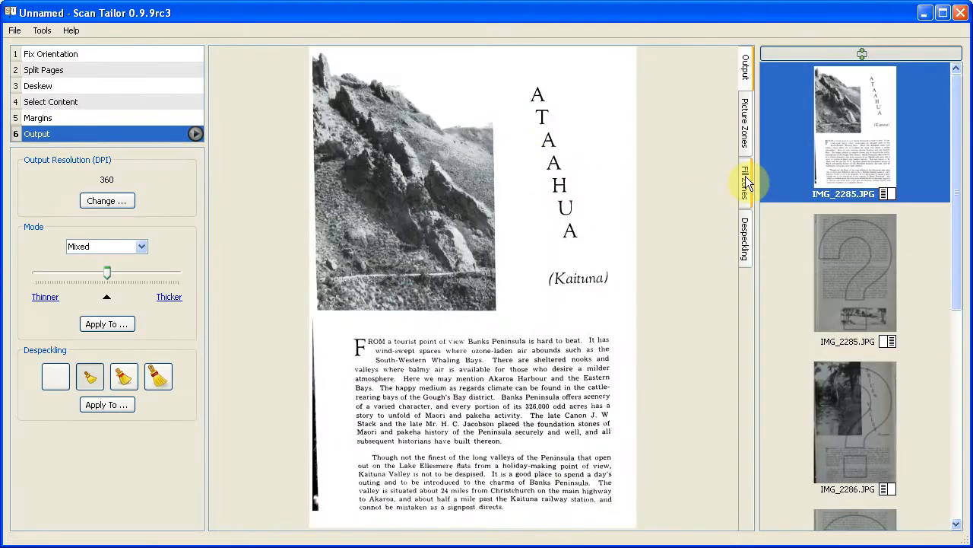
Draw a four-cornered fill zone over the dark strip along the left page edge beside the body text
{"action": "left_click", "coordinate": [746, 181]}
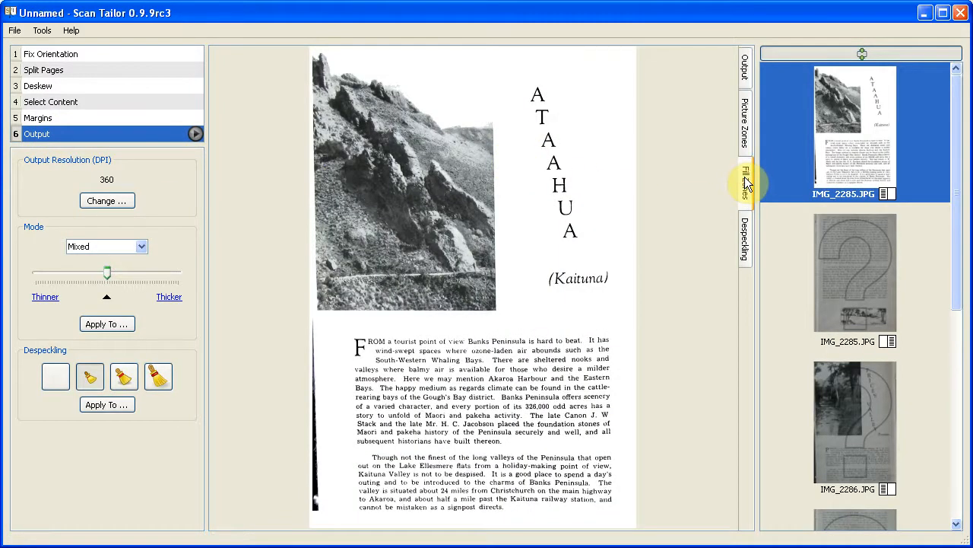
{"action": "left_click", "coordinate": [296, 317]}
{"action": "left_click", "coordinate": [321, 318]}
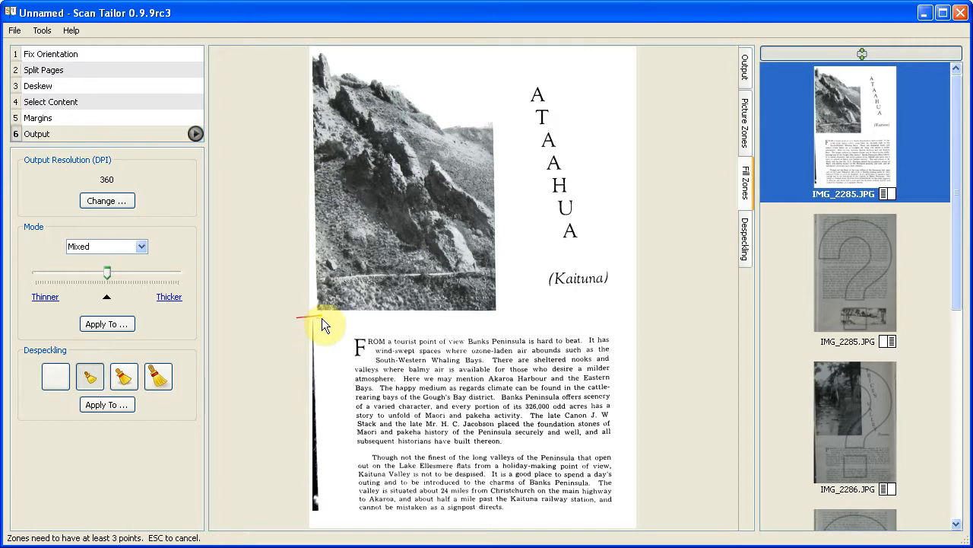
{"action": "left_click", "coordinate": [330, 521]}
{"action": "left_click", "coordinate": [301, 521]}
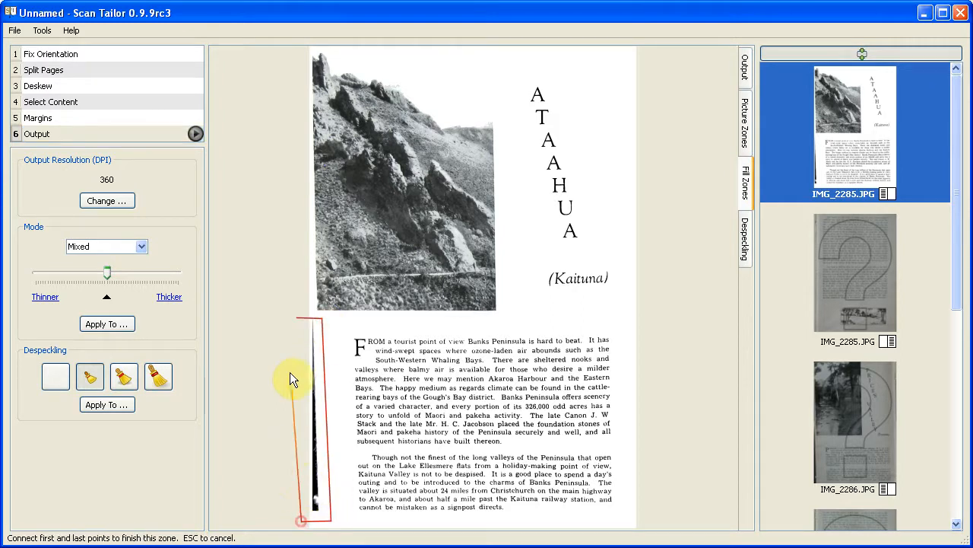
{"action": "left_click", "coordinate": [299, 318]}
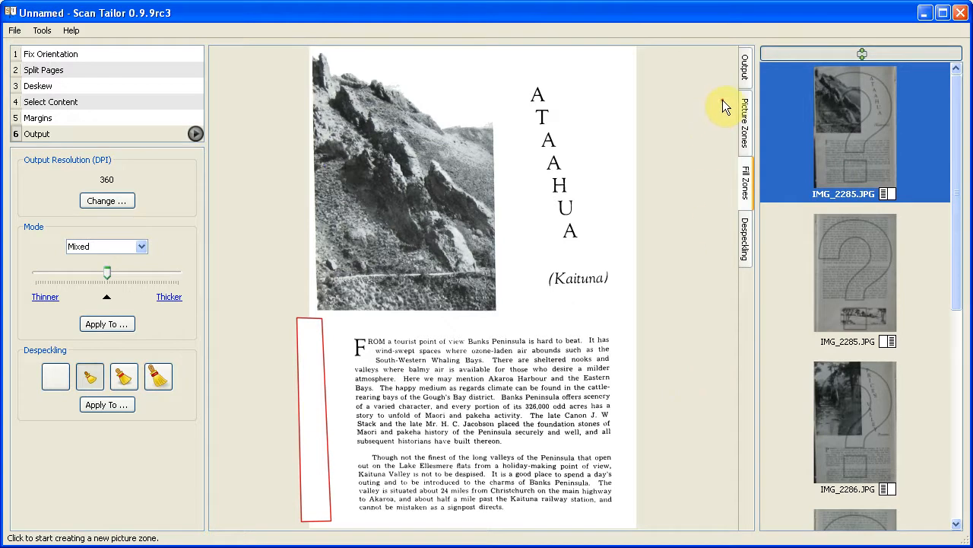
Draw a four-cornered picture zone over the sky and skyline of the mountain photo and shift its lower-right corner slightly down
{"action": "left_click", "coordinate": [746, 111]}
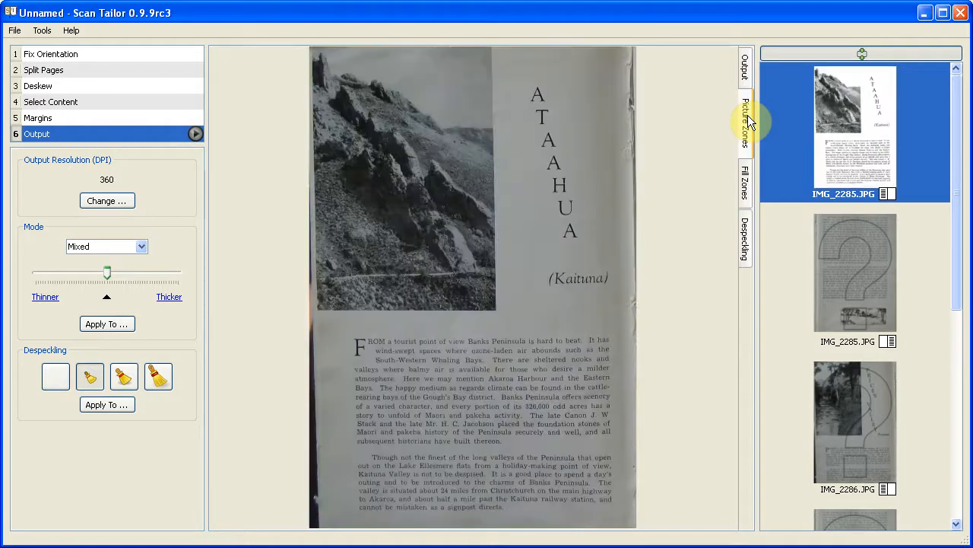
{"action": "left_click", "coordinate": [748, 115]}
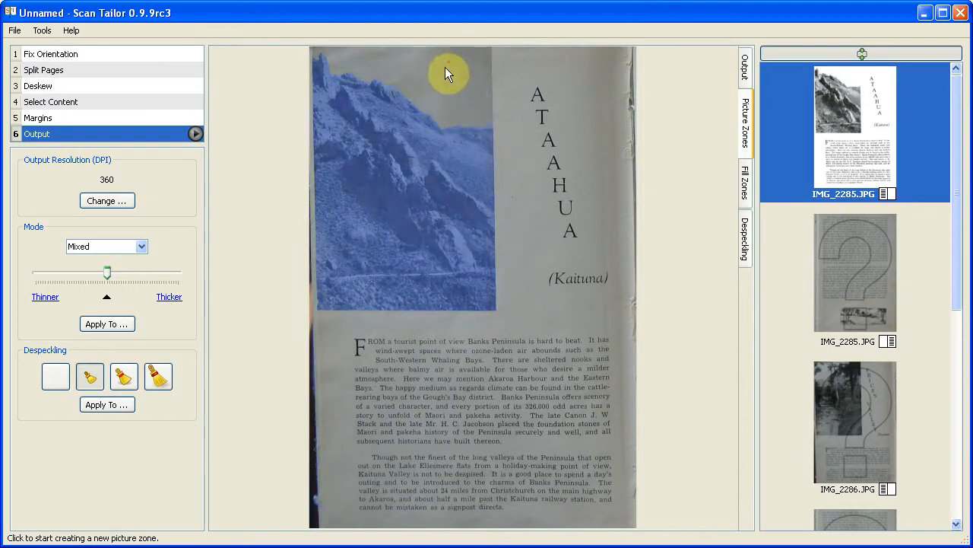
{"action": "left_click", "coordinate": [494, 141]}
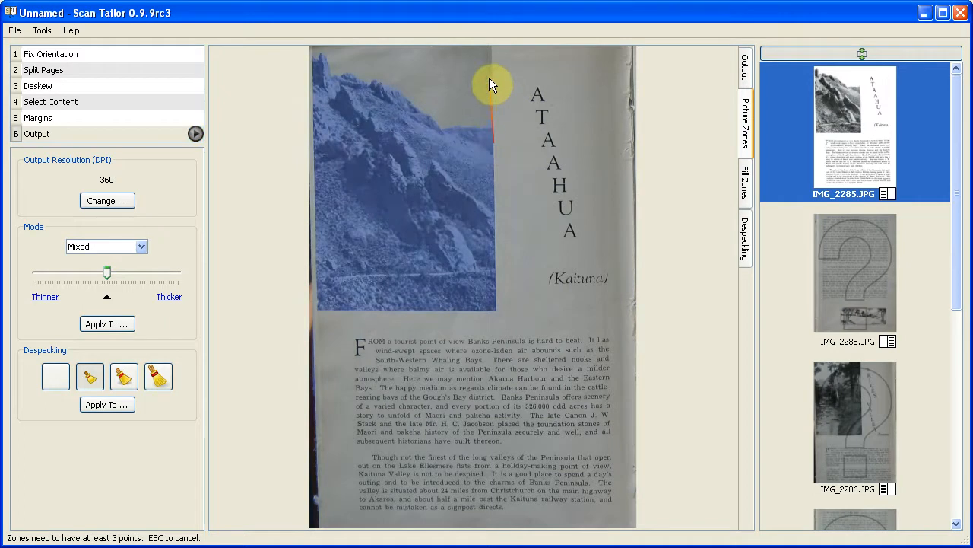
{"action": "left_click", "coordinate": [490, 47]}
{"action": "left_click", "coordinate": [313, 47]}
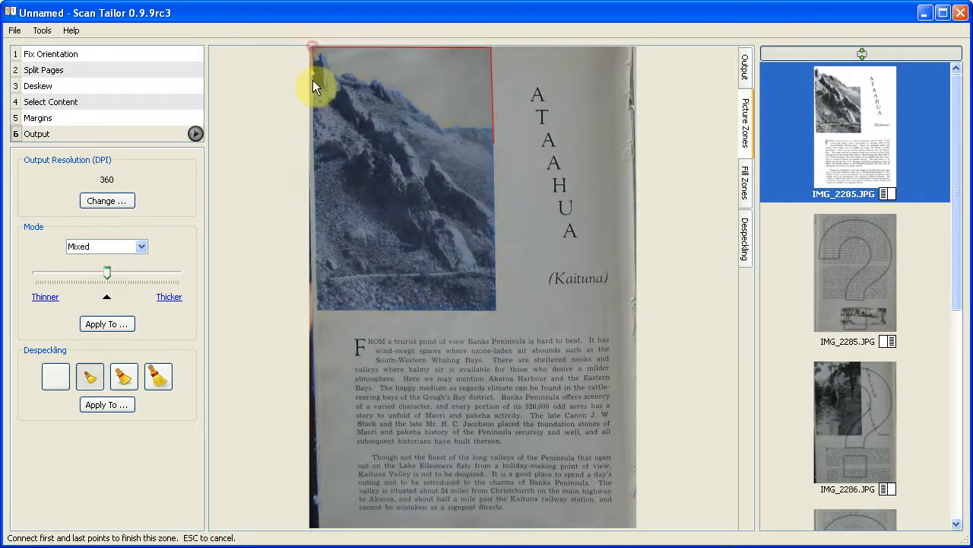
{"action": "left_click", "coordinate": [312, 94]}
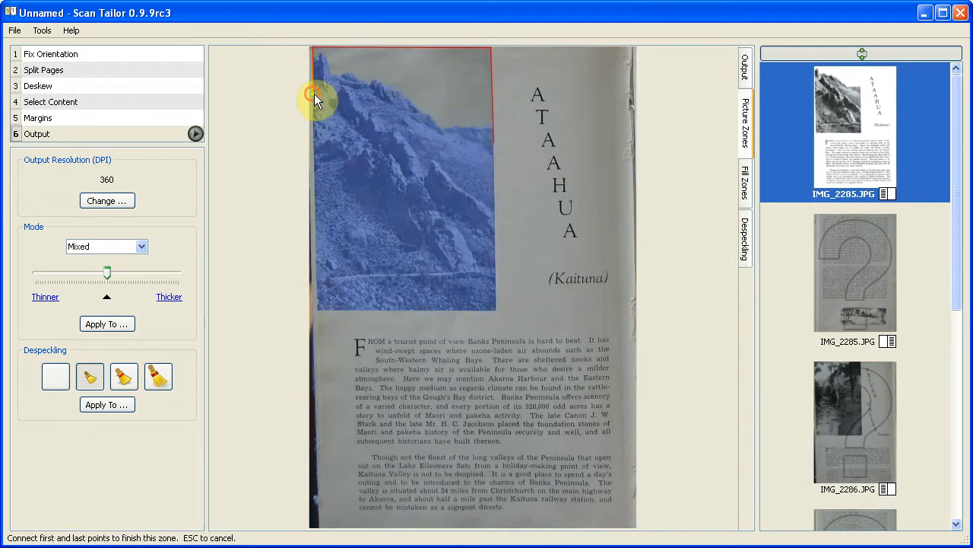
{"action": "left_click", "coordinate": [493, 142]}
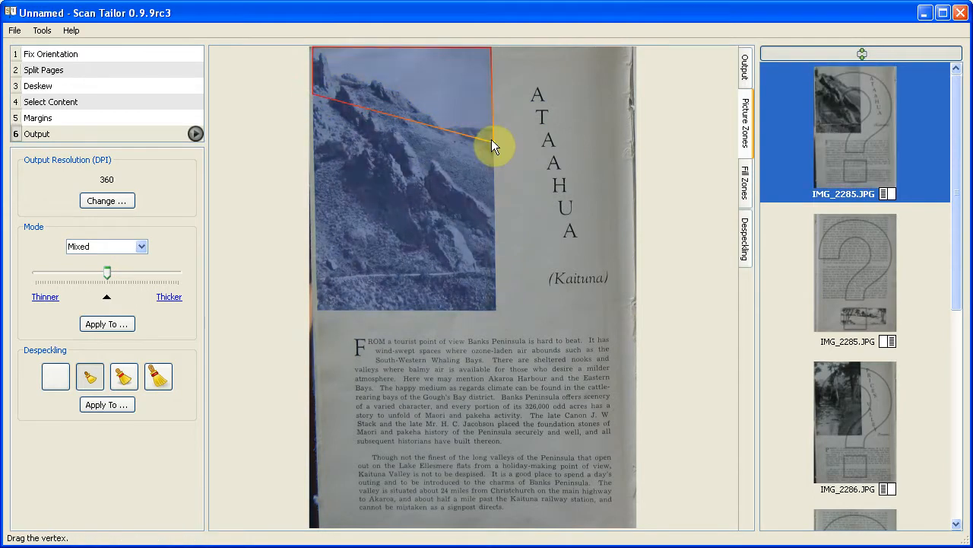
{"action": "left_click_drag", "start_coordinate": [492, 142], "coordinate": [488, 152]}
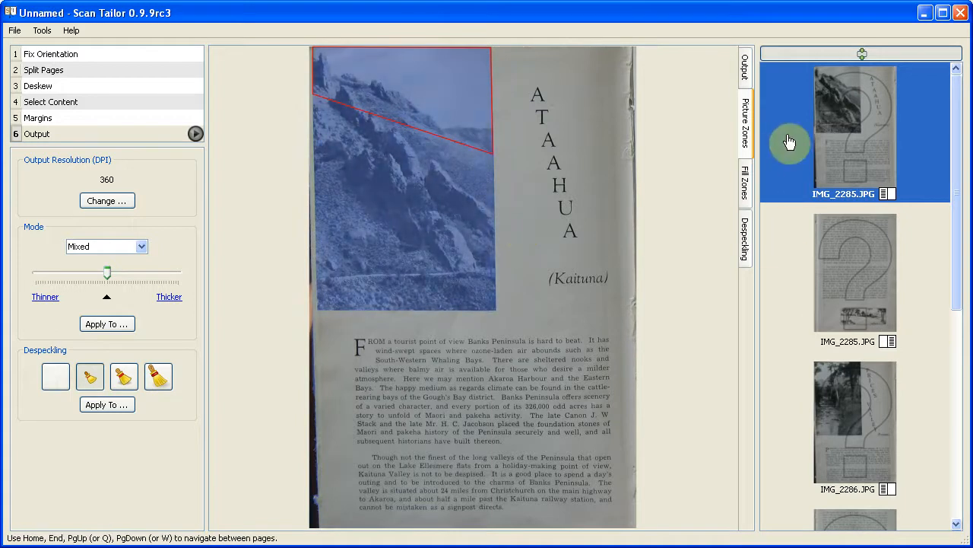
Check the Ataahua page's output, run batch output processing on all pages, and lower the system load during the run
{"action": "left_click", "coordinate": [746, 59]}
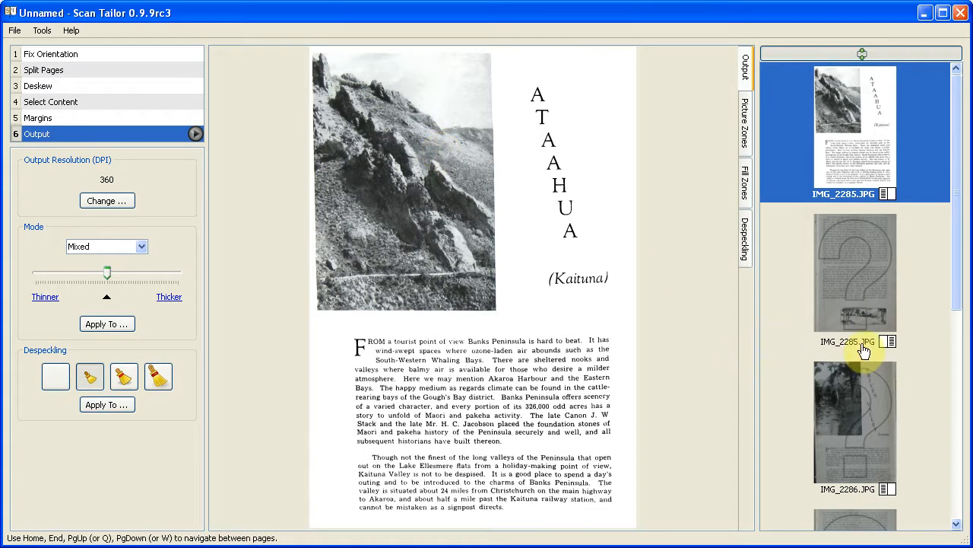
{"action": "scroll", "coordinate": [863, 350], "scroll_direction": "down", "scroll_amount": 3}
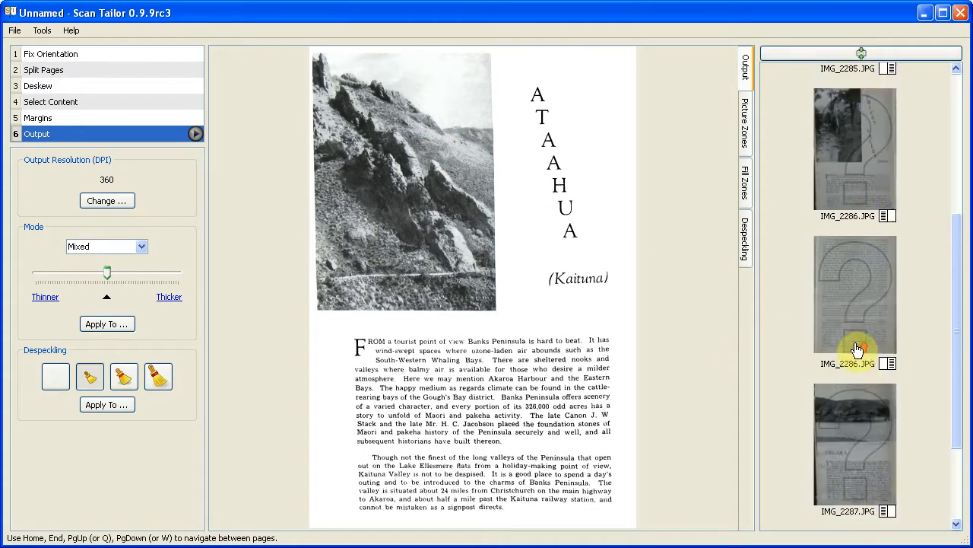
{"action": "scroll", "coordinate": [857, 350], "scroll_direction": "up", "scroll_amount": 3}
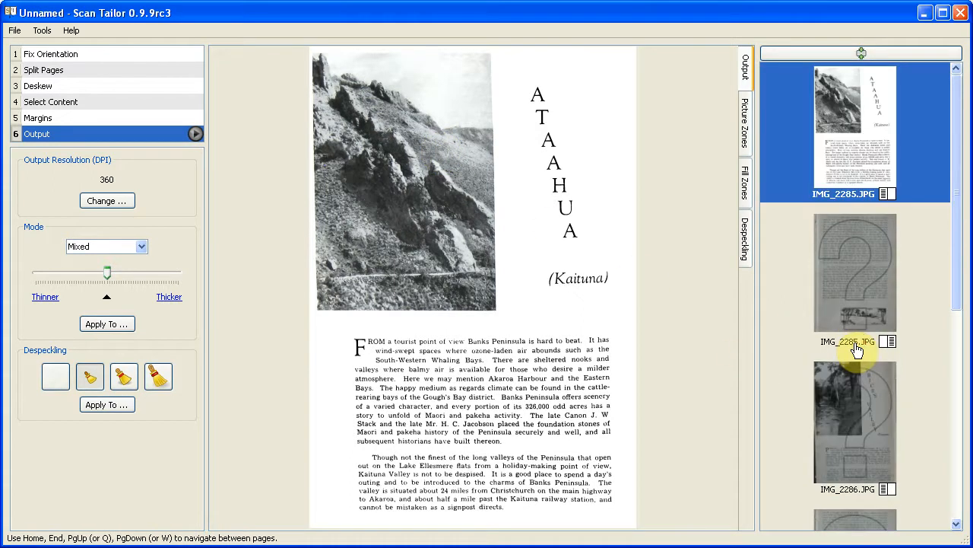
{"action": "left_click", "coordinate": [196, 133]}
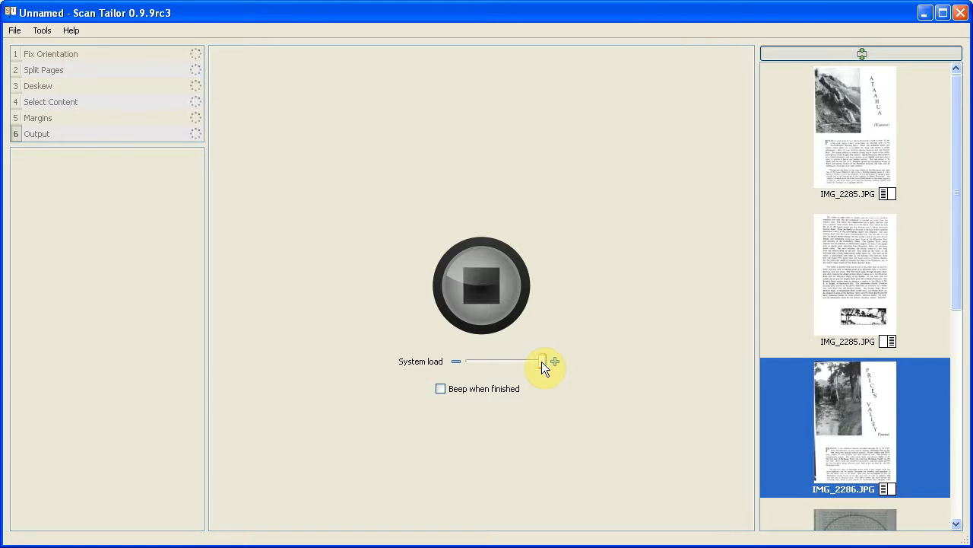
{"action": "left_click_drag", "start_coordinate": [541, 361], "coordinate": [488, 366]}
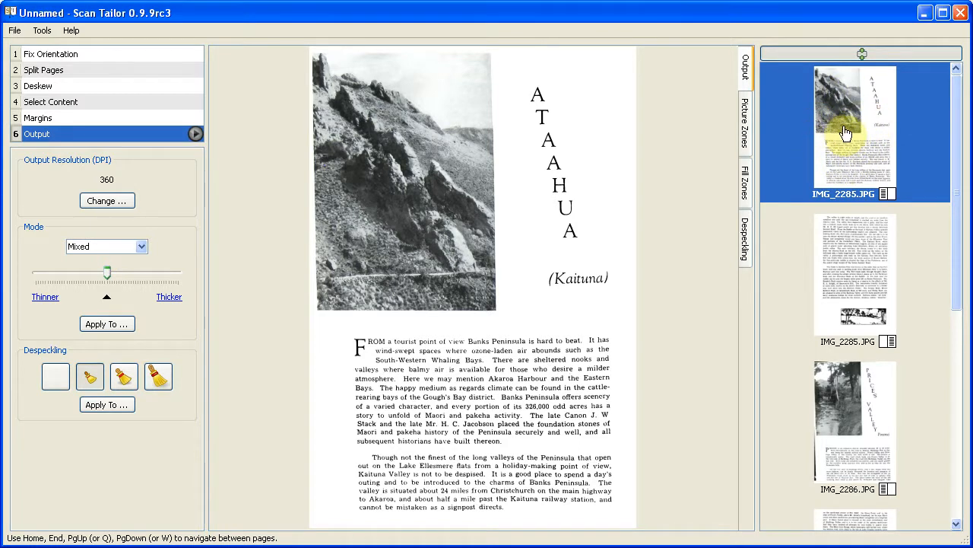
Review the Ataahua page's picture zones and output, and bring up the Price's Valley page of IMG_2286.JPG
{"action": "left_click", "coordinate": [748, 124]}
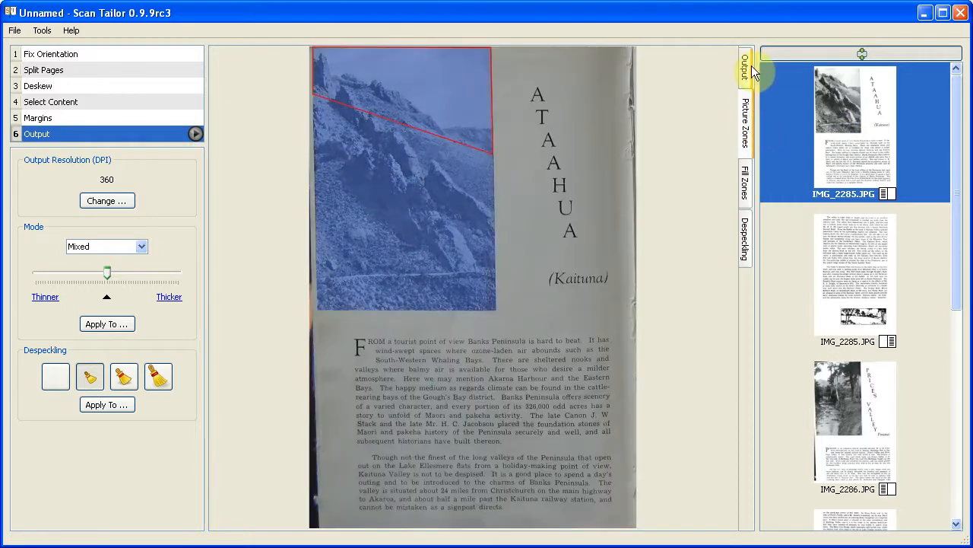
{"action": "left_click", "coordinate": [751, 65]}
{"action": "left_click_drag", "start_coordinate": [956, 139], "coordinate": [958, 232]}
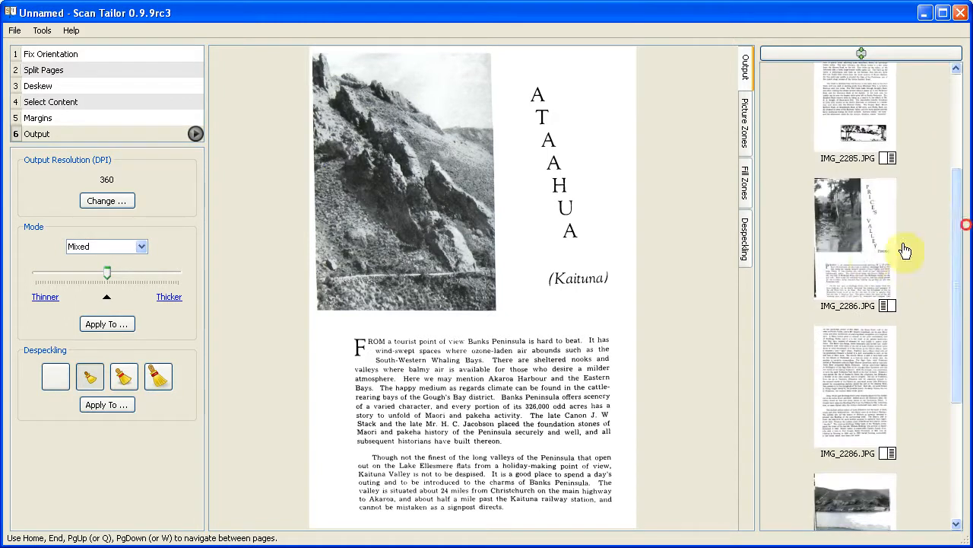
{"action": "left_click", "coordinate": [853, 241]}
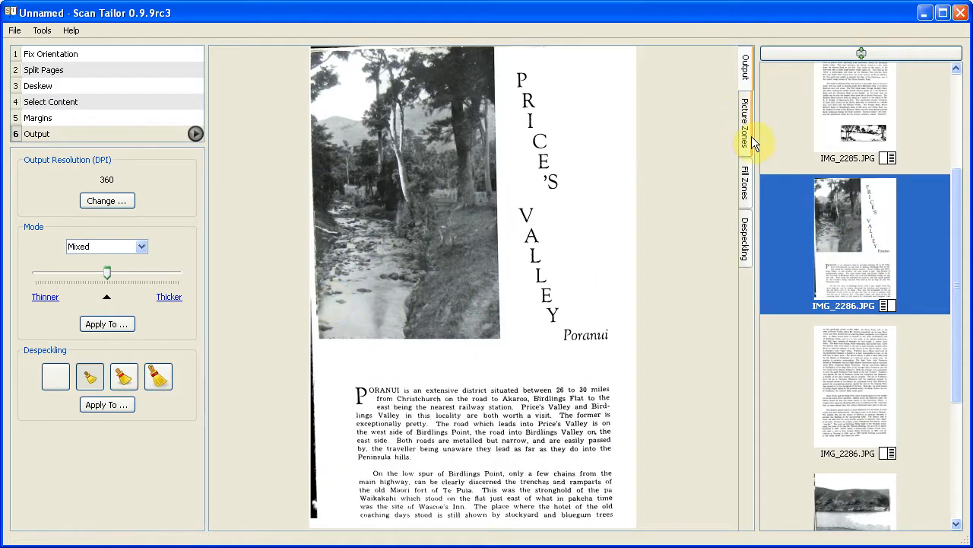
Draw a four-cornered fill zone over the dark strip along the left edge of the Price's Valley page, from beside the photo to the bottom
{"action": "left_click", "coordinate": [747, 183]}
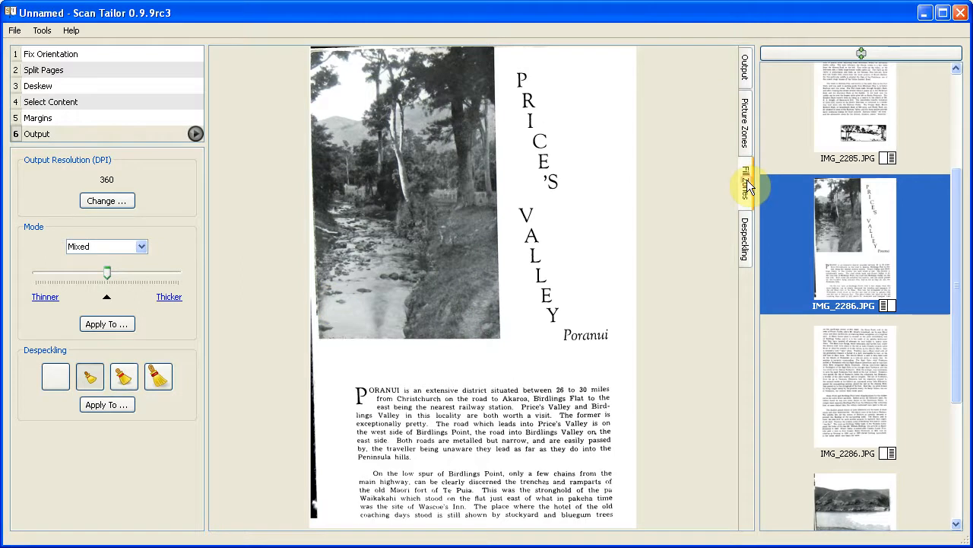
{"action": "left_click", "coordinate": [299, 287]}
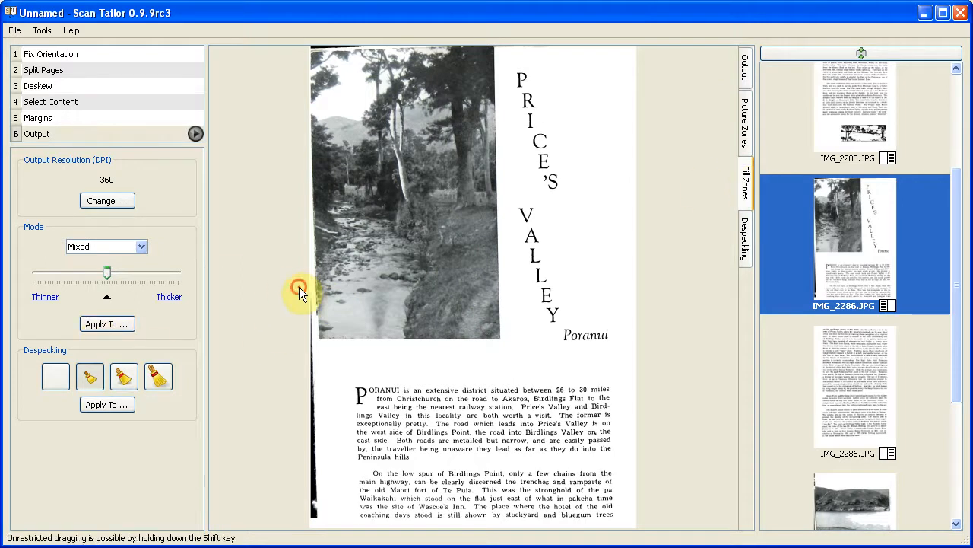
{"action": "left_click", "coordinate": [303, 522]}
{"action": "left_click", "coordinate": [332, 523]}
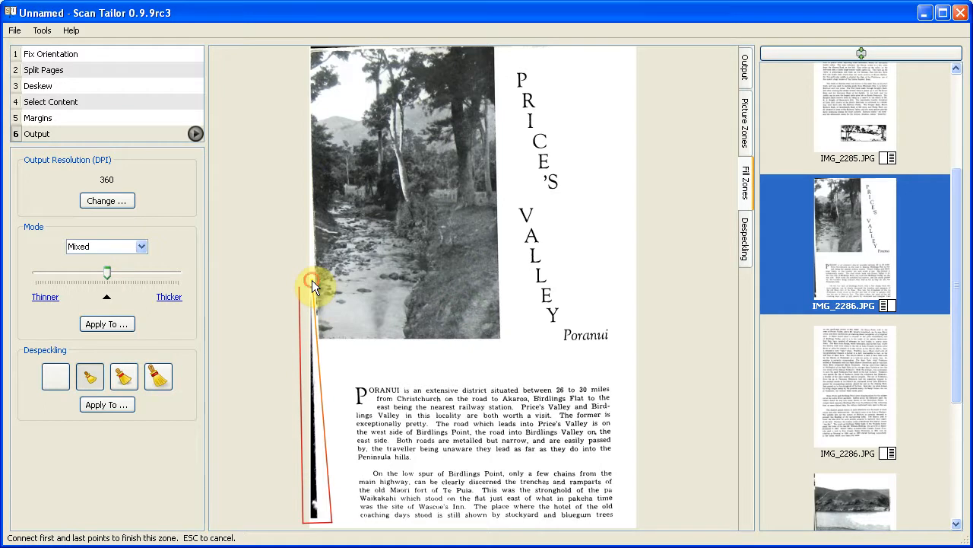
{"action": "left_click", "coordinate": [312, 279]}
{"action": "left_click", "coordinate": [299, 286]}
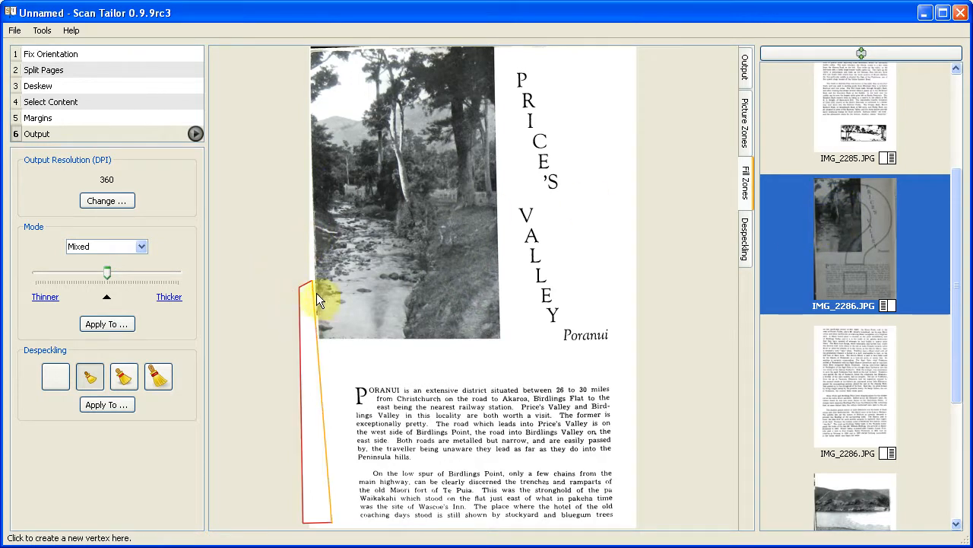
Extend the fill zone up along the river photo's edge, add a vertex at the photo's lower-left corner, and check the picture zones and output
{"action": "scroll", "coordinate": [317, 293], "scroll_direction": "up", "scroll_amount": 6}
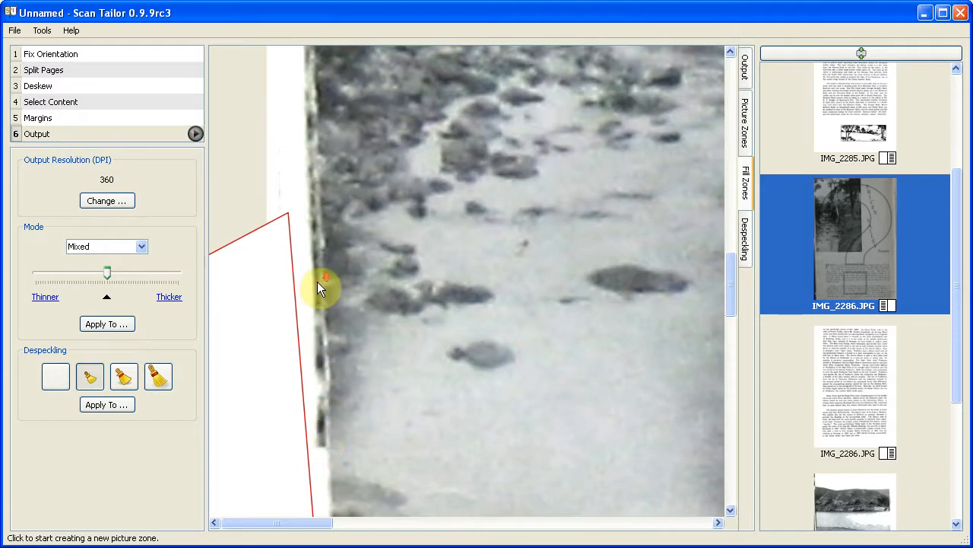
{"action": "scroll", "coordinate": [318, 282], "scroll_direction": "down", "scroll_amount": 5}
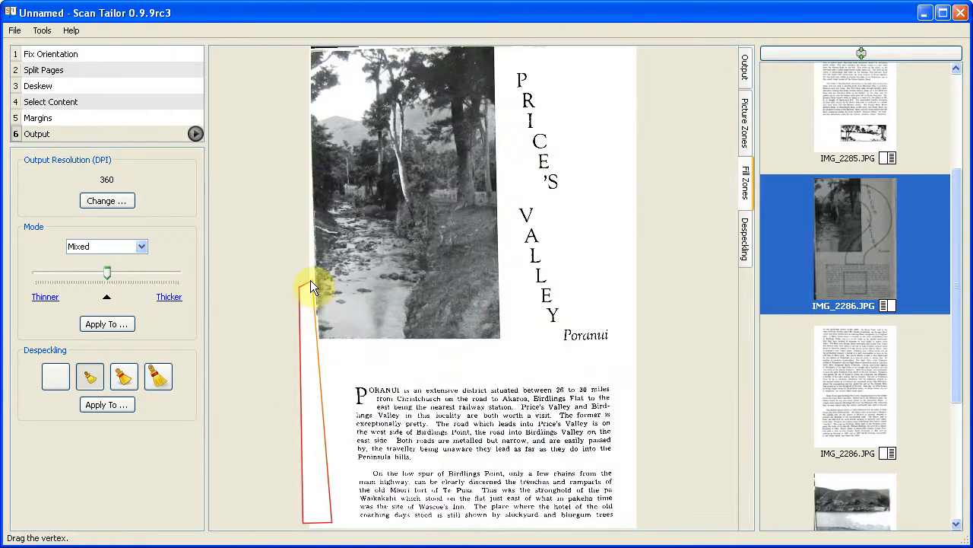
{"action": "left_click_drag", "start_coordinate": [311, 282], "coordinate": [309, 145]}
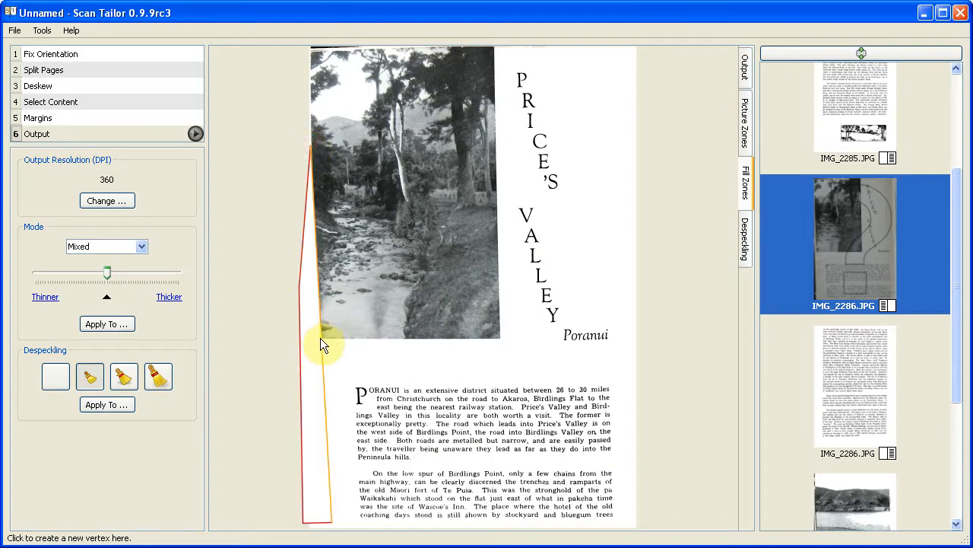
{"action": "left_click_drag", "start_coordinate": [321, 338], "coordinate": [316, 339]}
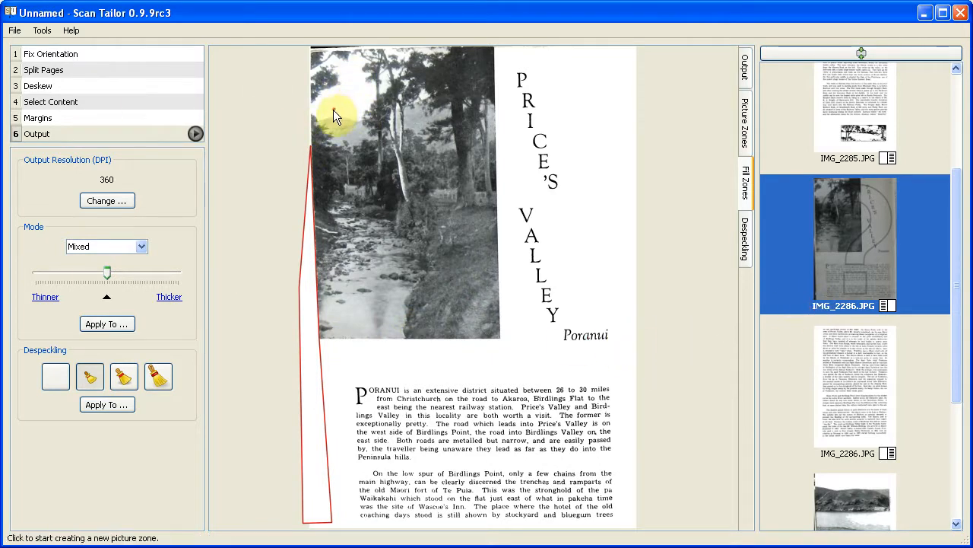
{"action": "left_click", "coordinate": [746, 113]}
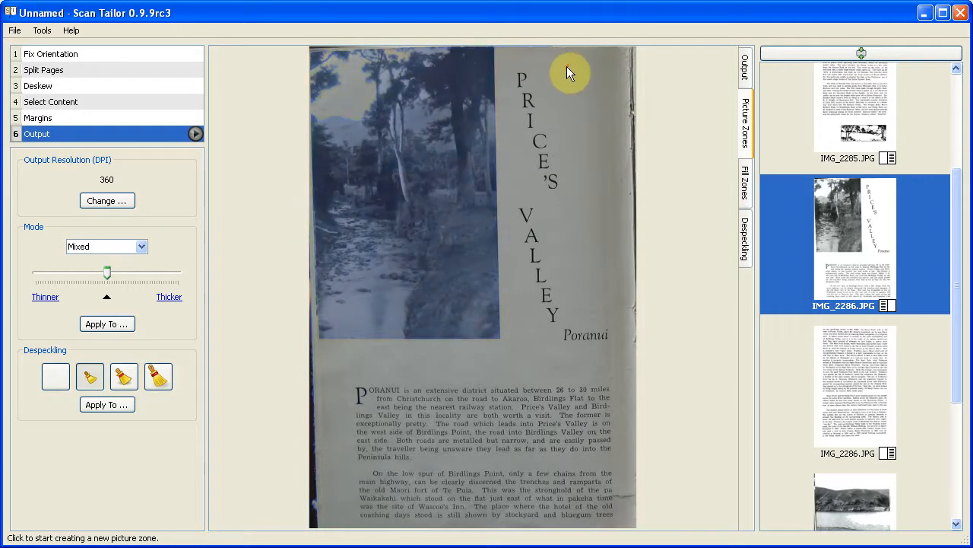
{"action": "left_click", "coordinate": [744, 65]}
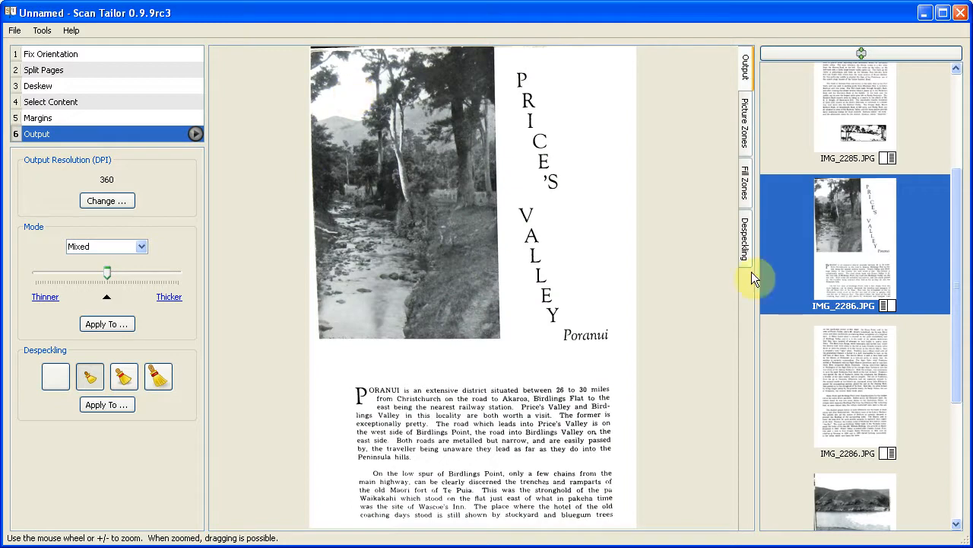
On the Oruaka page of IMG_2287.JPG, start a fill zone outside the left edge, running around the bottom and up to the photo's lower-left corner
{"action": "left_click_drag", "start_coordinate": [954, 208], "coordinate": [969, 365]}
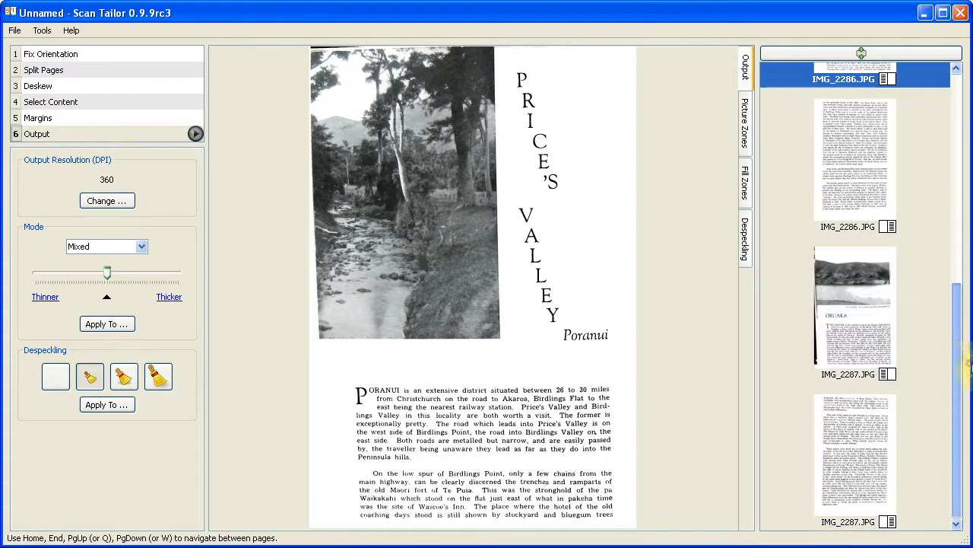
{"action": "left_click", "coordinate": [829, 295]}
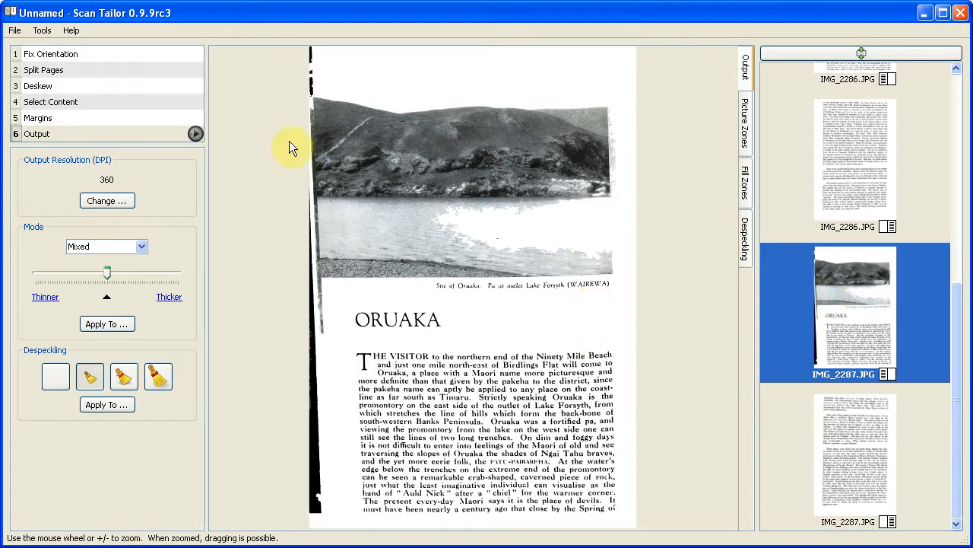
{"action": "left_click", "coordinate": [745, 175]}
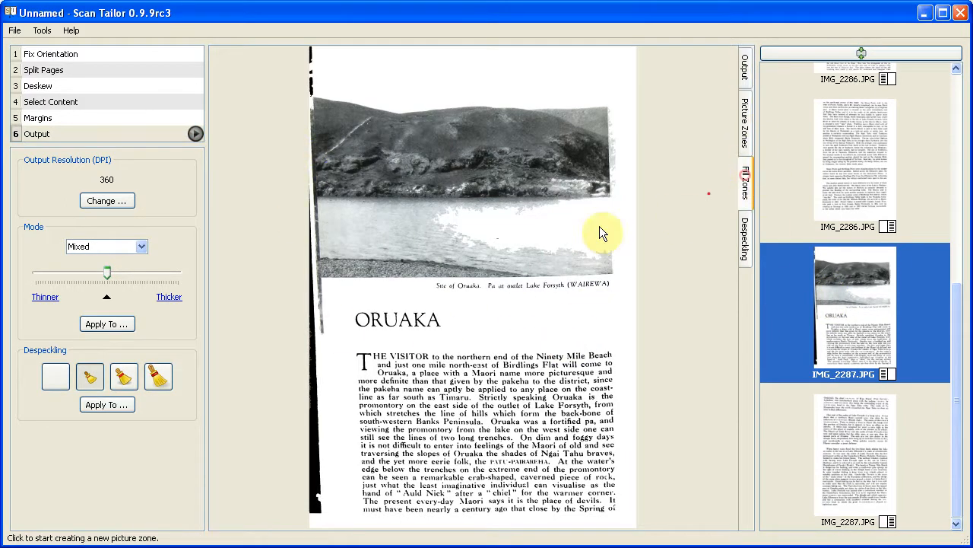
{"action": "left_click", "coordinate": [299, 164]}
{"action": "left_click", "coordinate": [299, 524]}
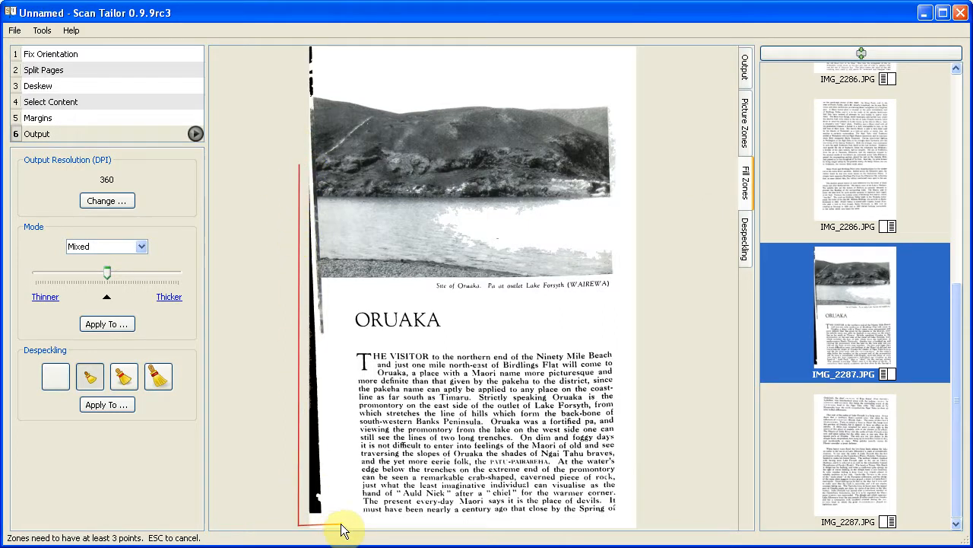
{"action": "left_click", "coordinate": [342, 524]}
{"action": "scroll", "coordinate": [331, 278], "scroll_direction": "up", "scroll_amount": 1}
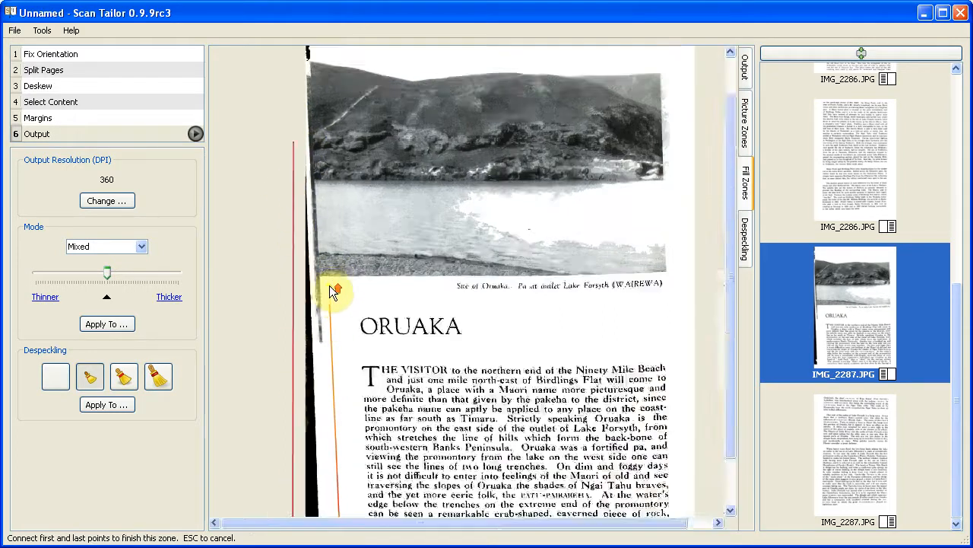
{"action": "scroll", "coordinate": [329, 286], "scroll_direction": "up", "scroll_amount": 2}
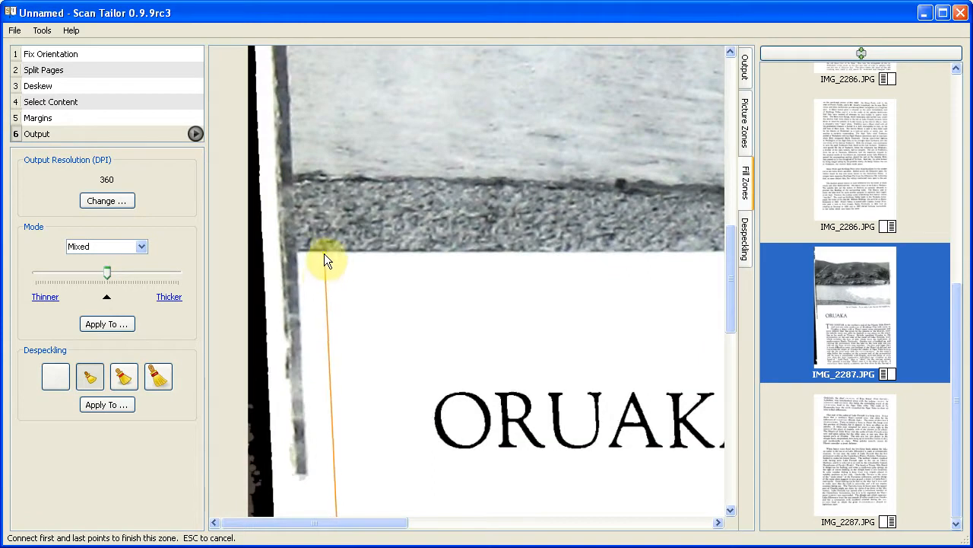
{"action": "left_click", "coordinate": [324, 255]}
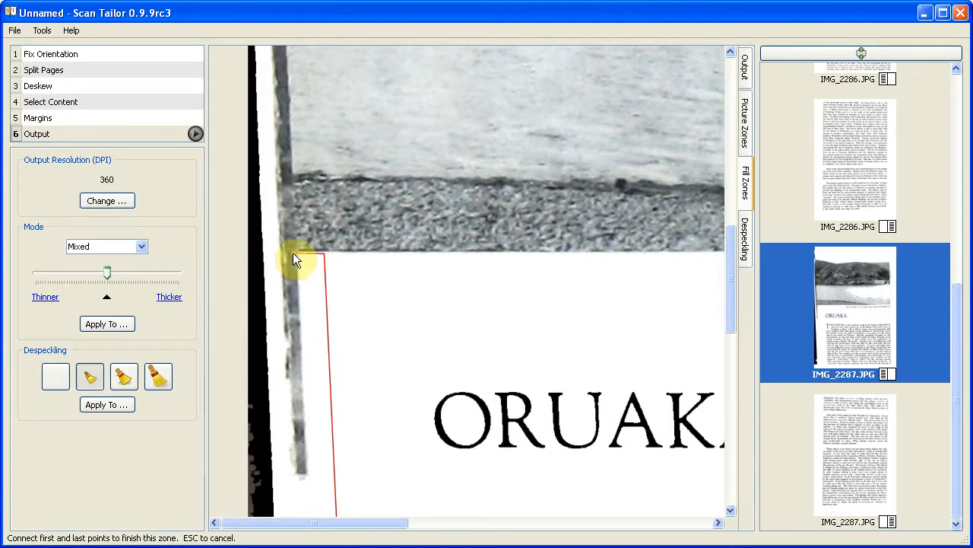
{"action": "left_click", "coordinate": [296, 251]}
Continue the fill zone outline up the lake photo's left edge to the page top and across to the outer side of the dark strip
{"action": "left_click_drag", "start_coordinate": [292, 84], "coordinate": [301, 384]}
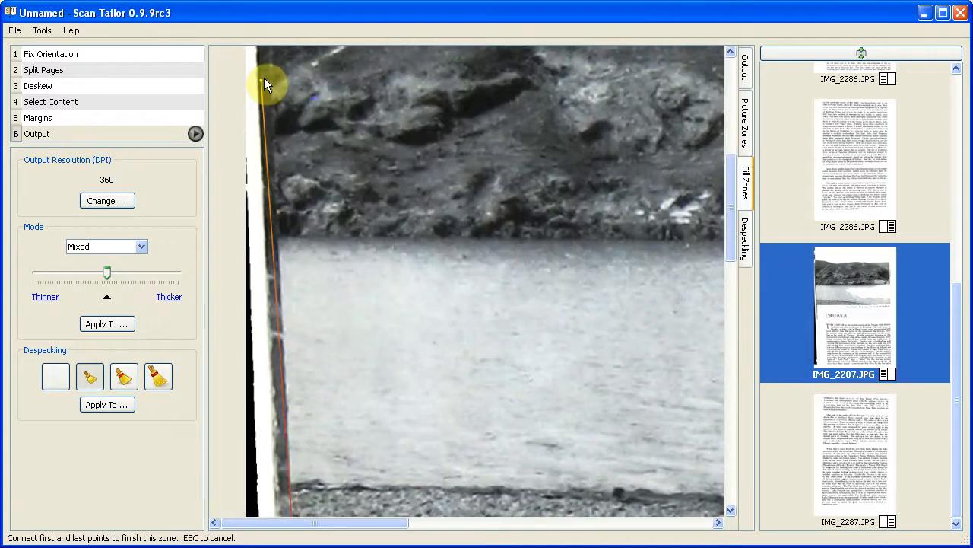
{"action": "left_click_drag", "start_coordinate": [264, 78], "coordinate": [283, 334]}
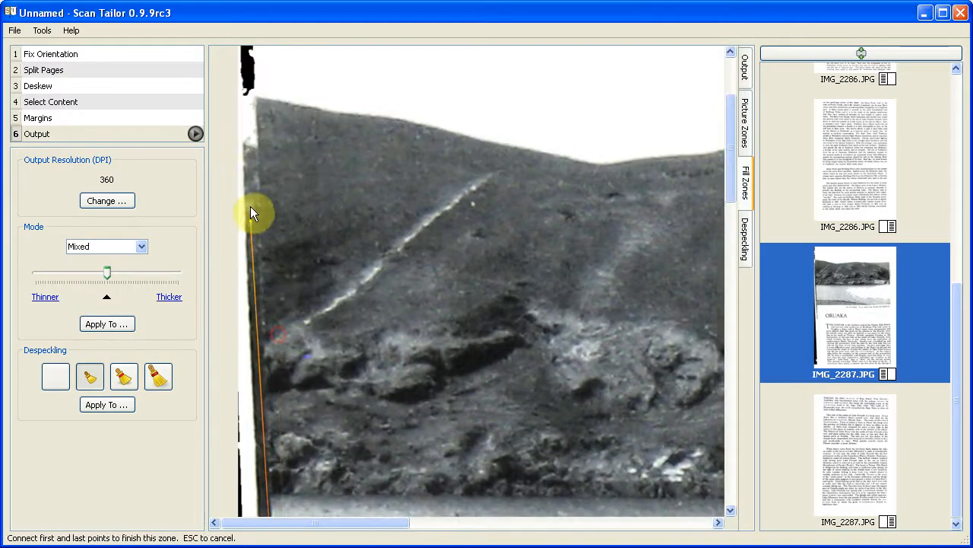
{"action": "left_click", "coordinate": [254, 94]}
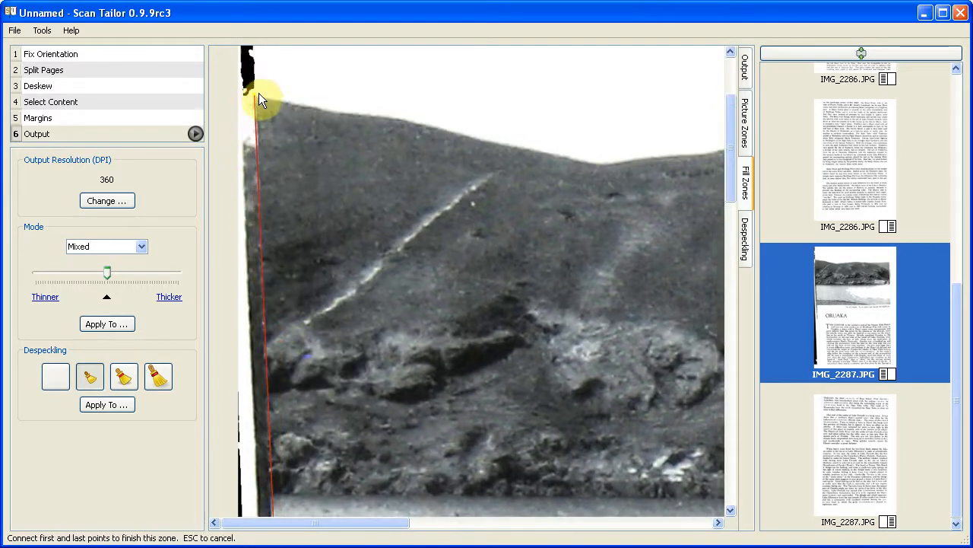
{"action": "left_click_drag", "start_coordinate": [264, 79], "coordinate": [325, 380]}
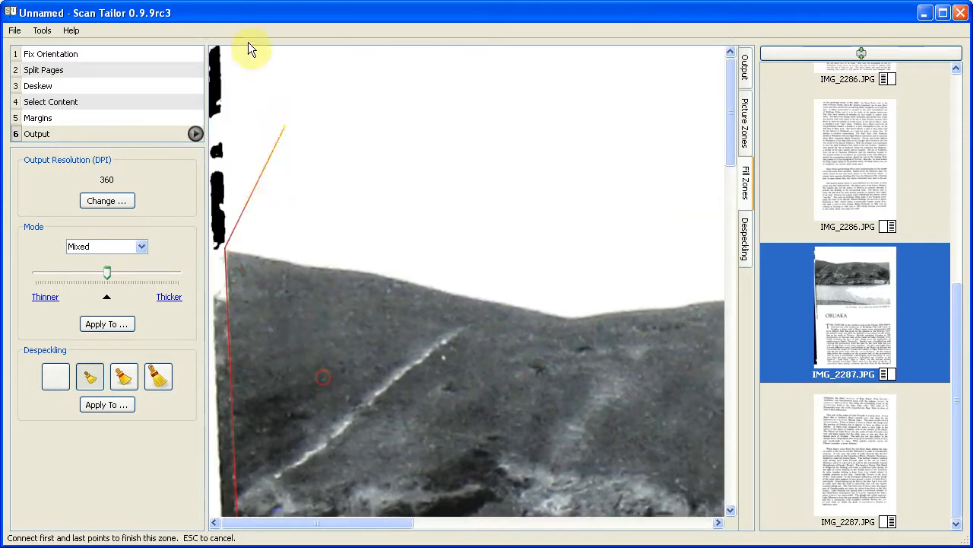
{"action": "left_click", "coordinate": [233, 46]}
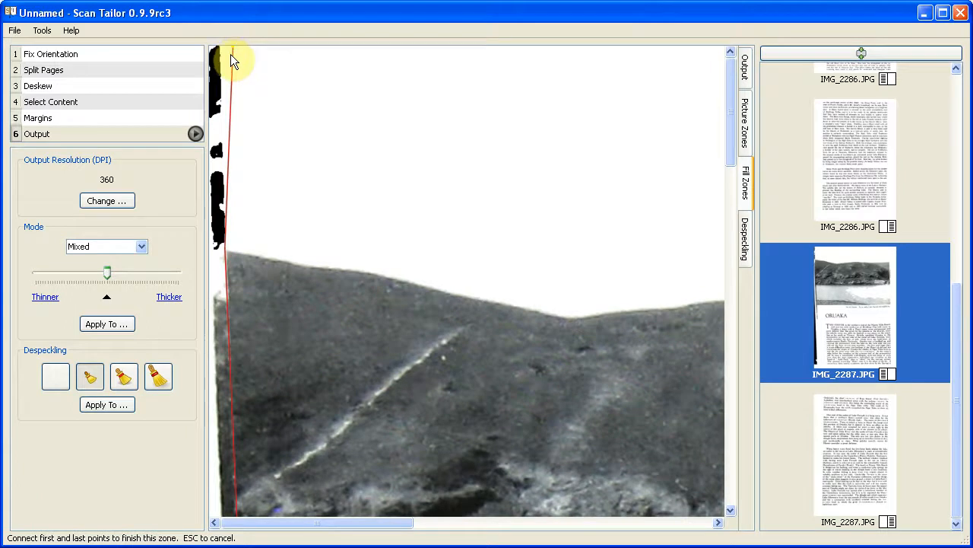
{"action": "scroll", "coordinate": [232, 55], "scroll_direction": "down", "scroll_amount": 6}
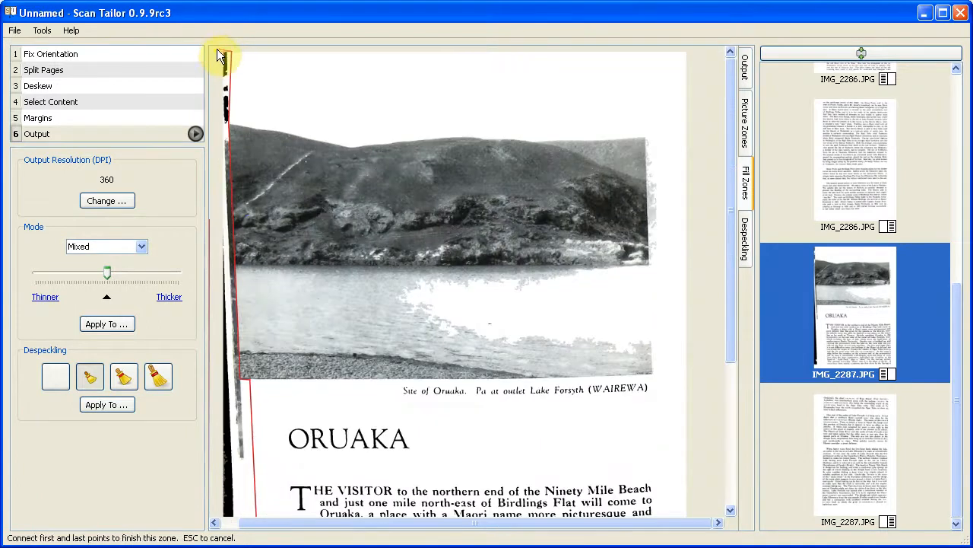
{"action": "left_click", "coordinate": [217, 48]}
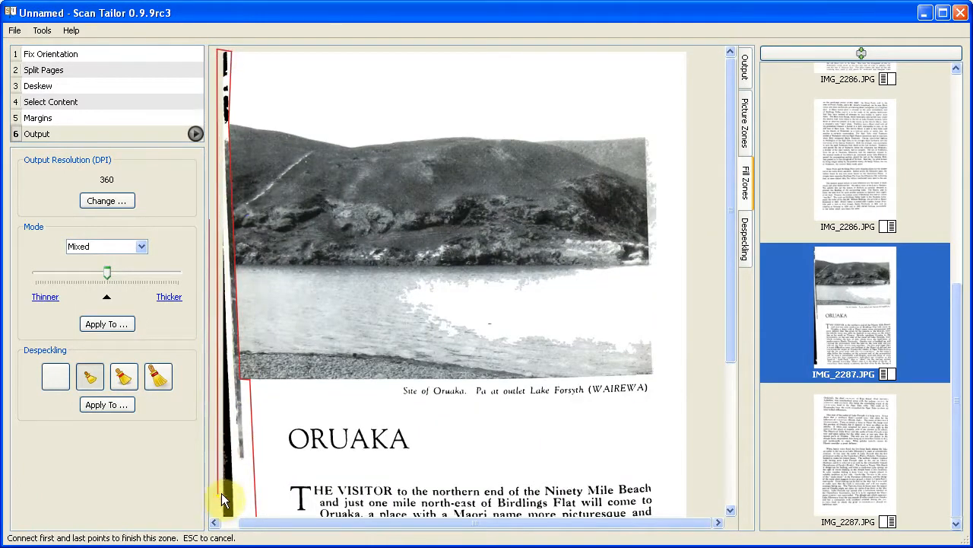
Close the fill zone at its starting point and move the stray vertex up to straighten its outer edge
{"action": "left_click_drag", "start_coordinate": [221, 493], "coordinate": [225, 262]}
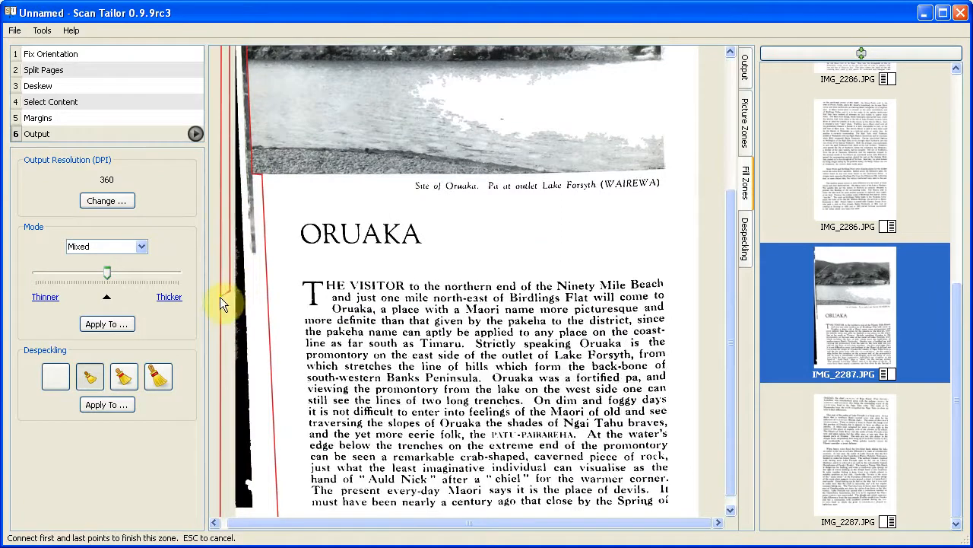
{"action": "left_click_drag", "start_coordinate": [221, 130], "coordinate": [237, 328]}
{"action": "left_click", "coordinate": [226, 218]}
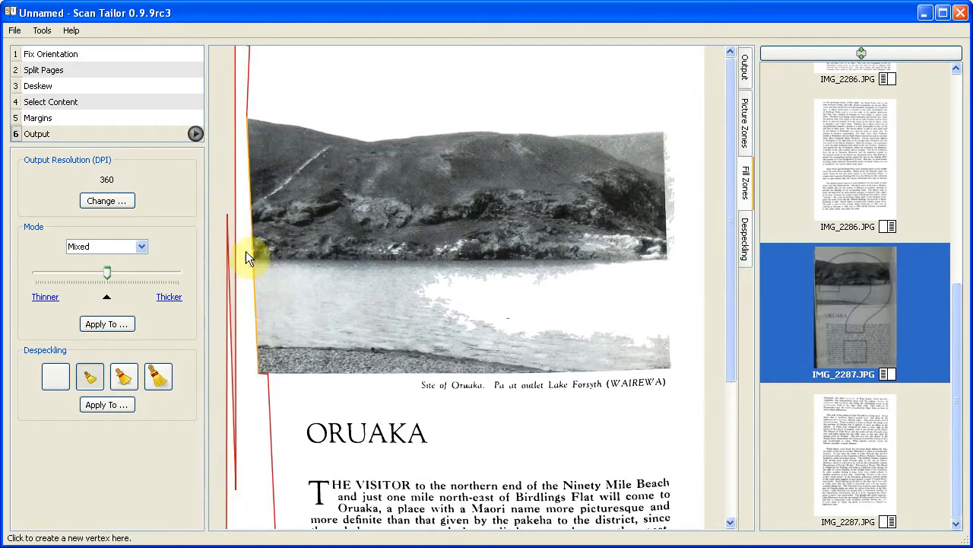
{"action": "left_click_drag", "start_coordinate": [239, 486], "coordinate": [225, 216]}
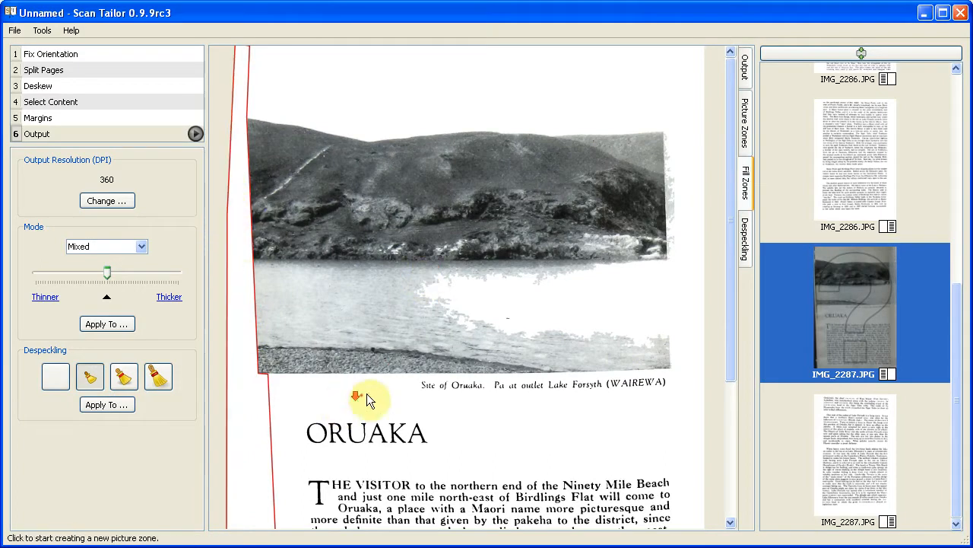
Draw a four-point picture zone over the washed-out water at the lake photo's lower right and adjust its upper-right vertex
{"action": "scroll", "coordinate": [368, 394], "scroll_direction": "up", "scroll_amount": 1}
{"action": "scroll", "coordinate": [367, 394], "scroll_direction": "down", "scroll_amount": 3}
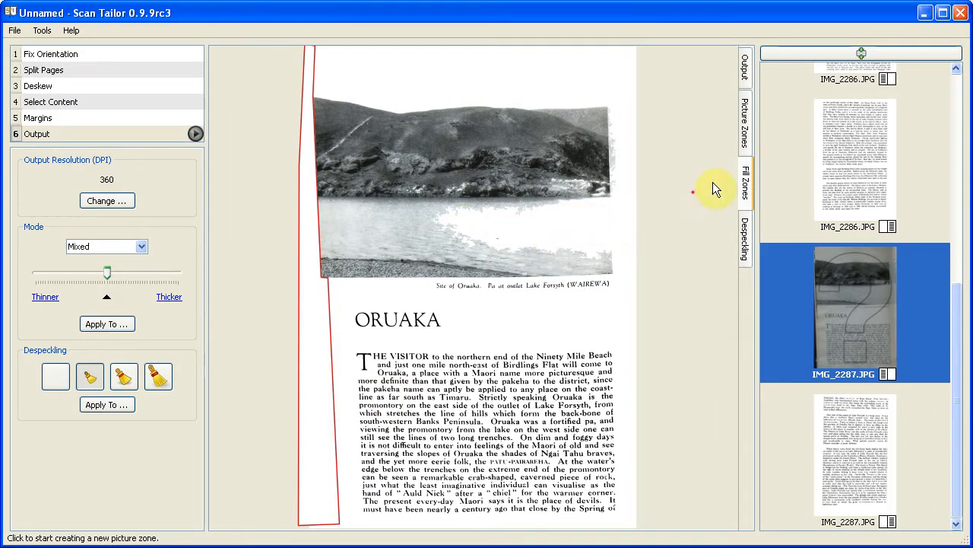
{"action": "left_click", "coordinate": [750, 120]}
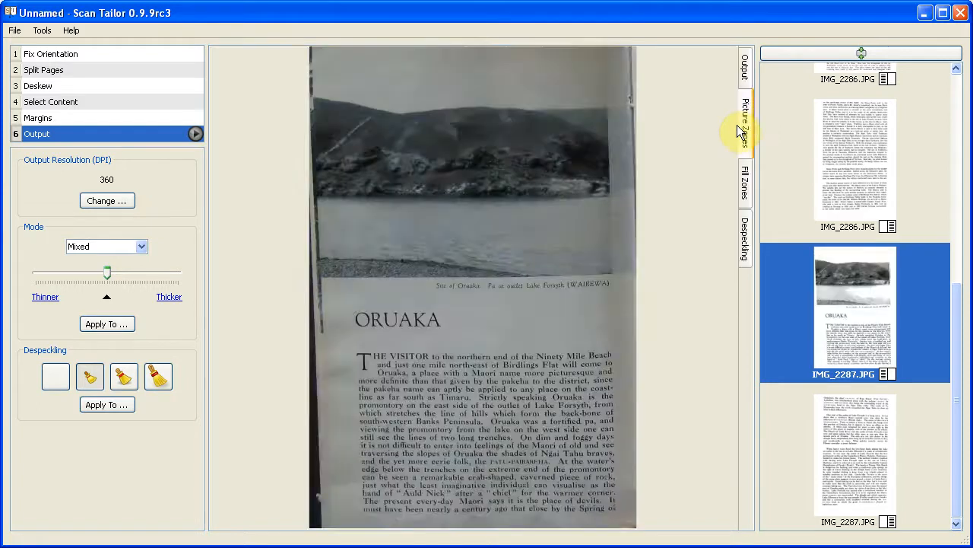
{"action": "left_click", "coordinate": [737, 128]}
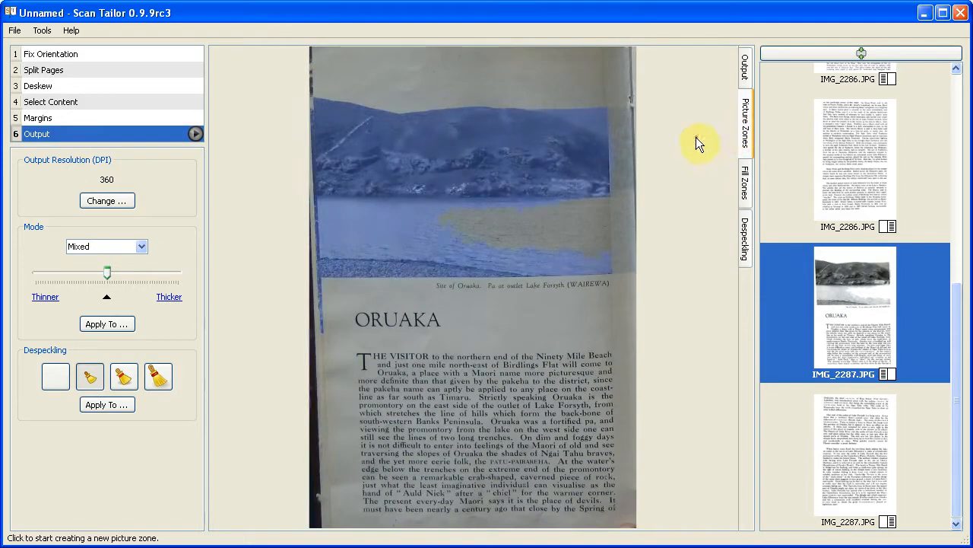
{"action": "left_click", "coordinate": [608, 157]}
{"action": "left_click", "coordinate": [424, 196]}
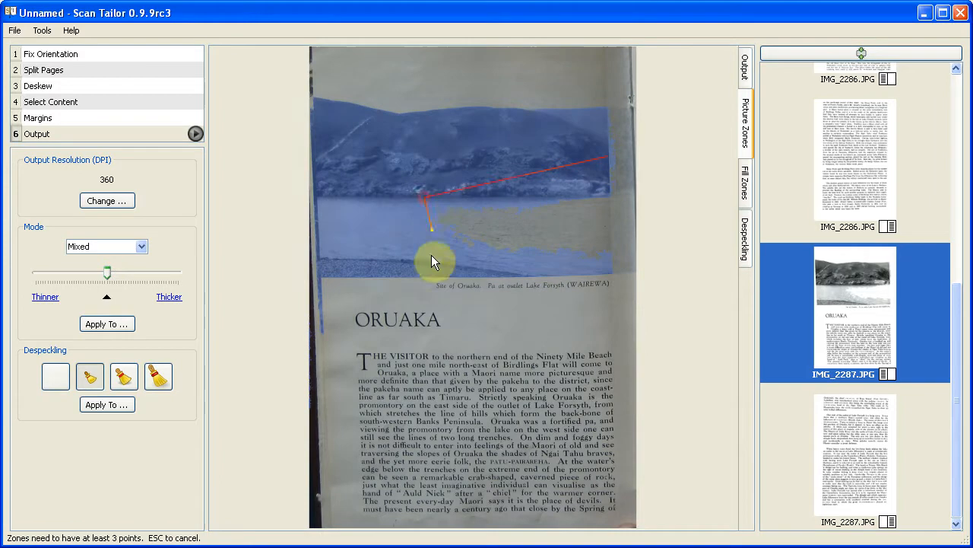
{"action": "left_click", "coordinate": [430, 263]}
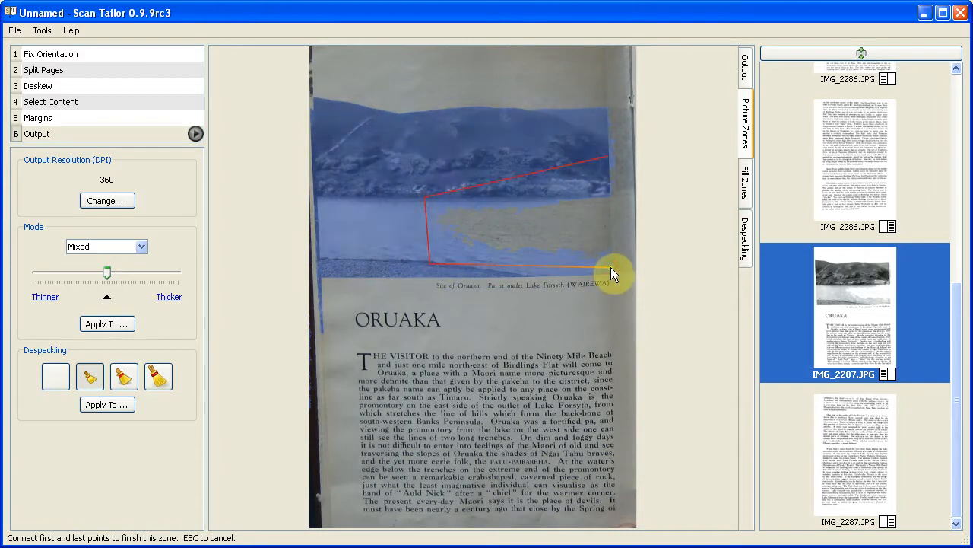
{"action": "left_click", "coordinate": [611, 267]}
{"action": "left_click", "coordinate": [607, 158]}
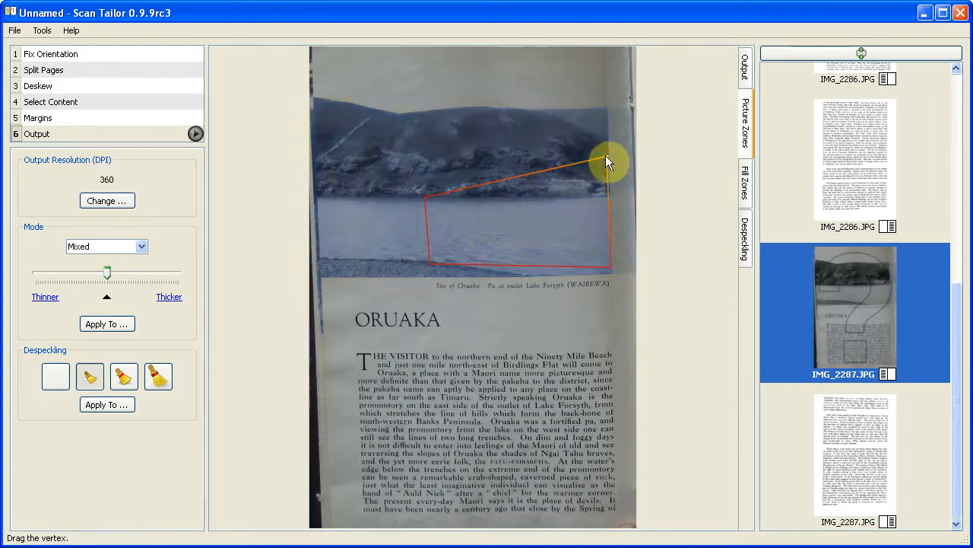
{"action": "left_click_drag", "start_coordinate": [606, 156], "coordinate": [610, 156]}
Draw a narrow picture zone beside the lake photo's right edge, set it to Subtract from auto layer, and check the output
{"action": "left_click", "coordinate": [608, 98]}
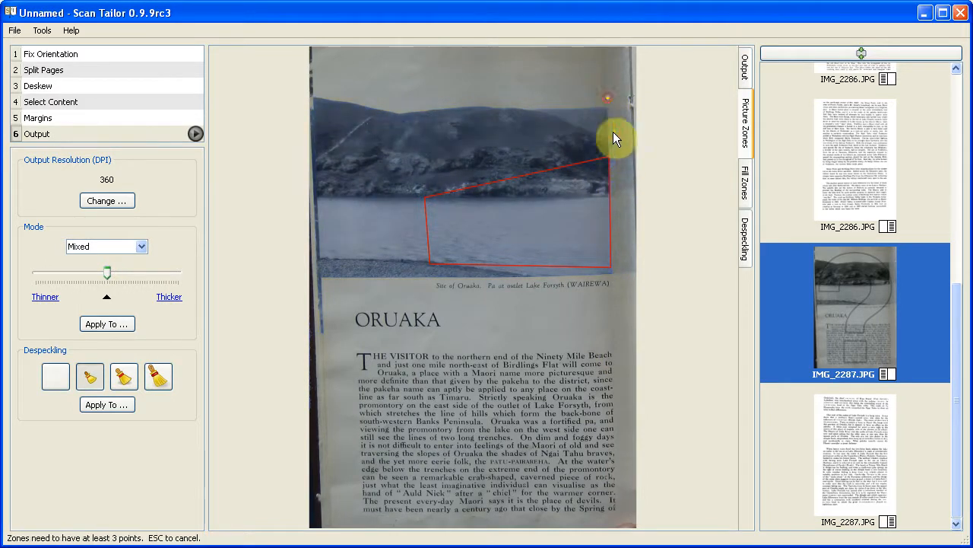
{"action": "left_click", "coordinate": [610, 200]}
{"action": "left_click", "coordinate": [630, 200]}
{"action": "left_click", "coordinate": [626, 96]}
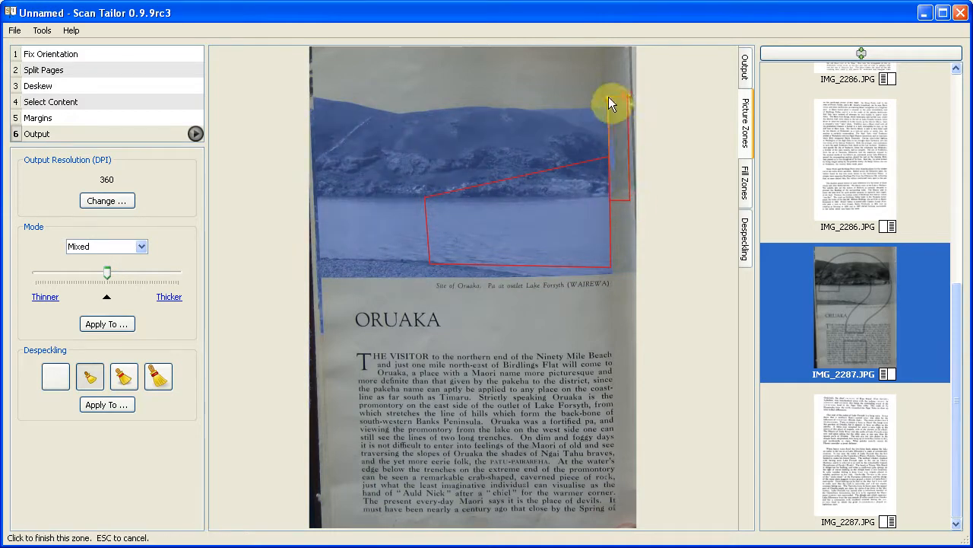
{"action": "right_click", "coordinate": [620, 144]}
{"action": "left_click", "coordinate": [635, 153]}
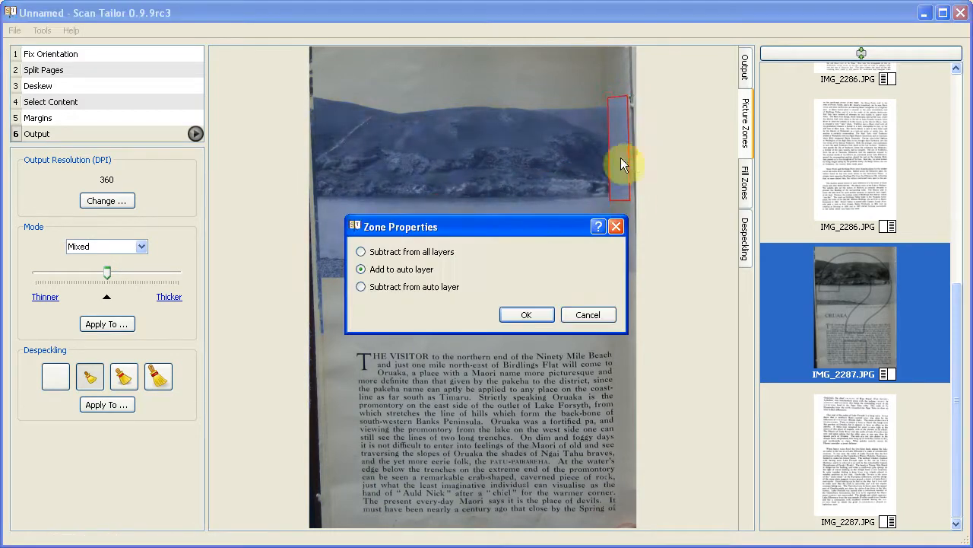
{"action": "left_click", "coordinate": [393, 286]}
{"action": "left_click", "coordinate": [536, 313]}
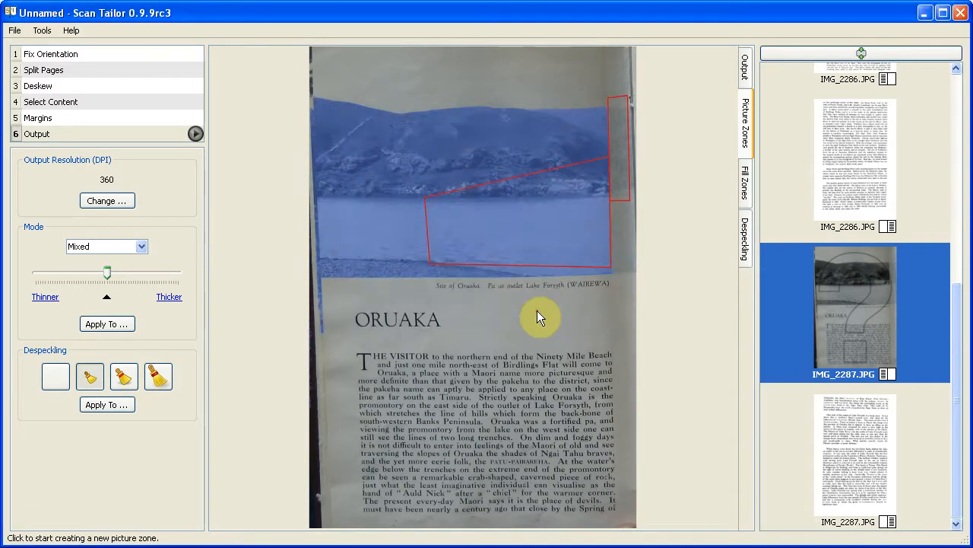
{"action": "left_click", "coordinate": [744, 61]}
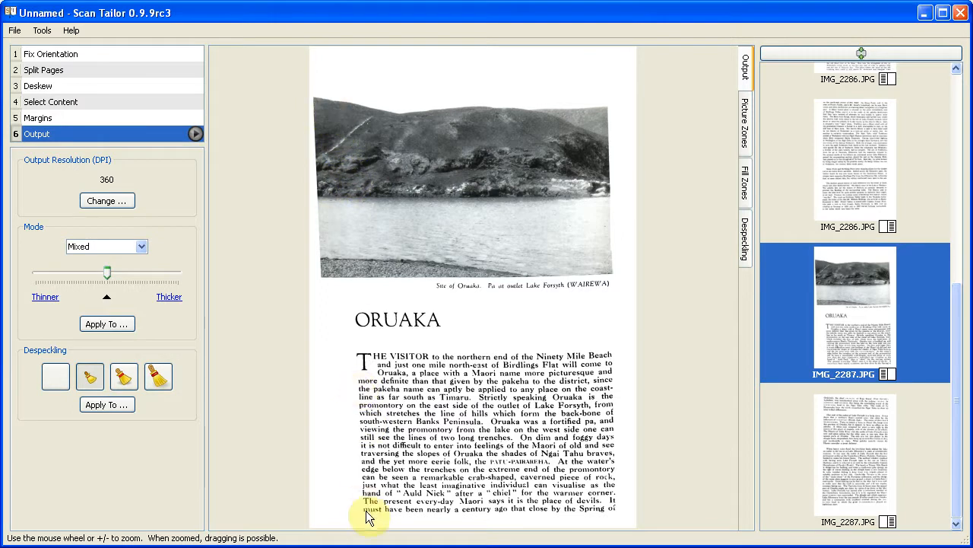
Rotate the Oruaka page manually to a deskew angle of 0.26° and return to its output stage
{"action": "left_click", "coordinate": [38, 85]}
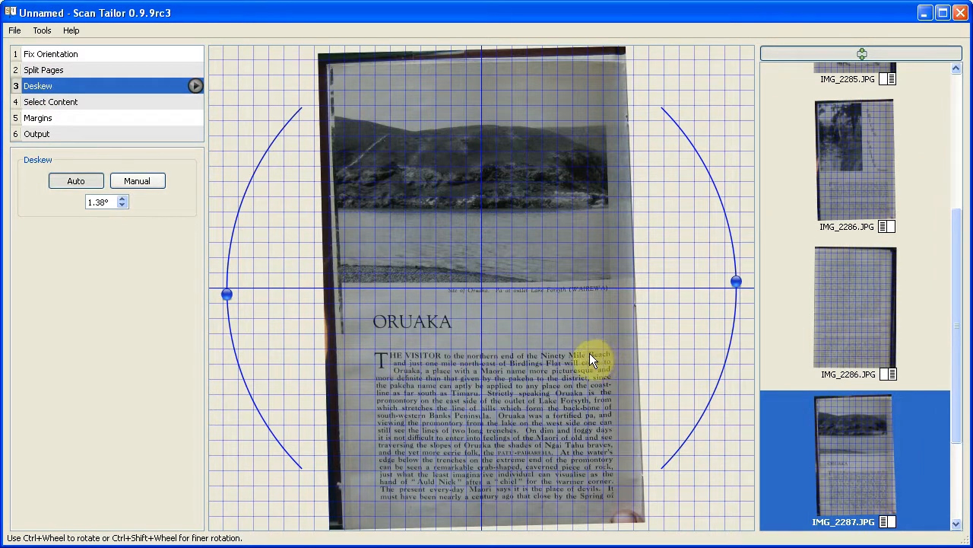
{"action": "left_click", "coordinate": [738, 282]}
{"action": "left_click_drag", "start_coordinate": [738, 282], "coordinate": [740, 287]}
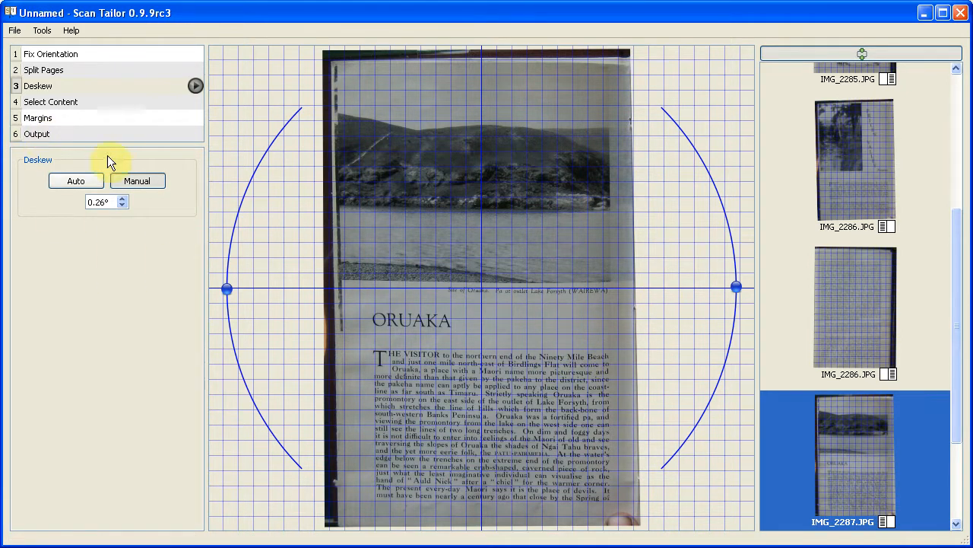
{"action": "left_click", "coordinate": [79, 135]}
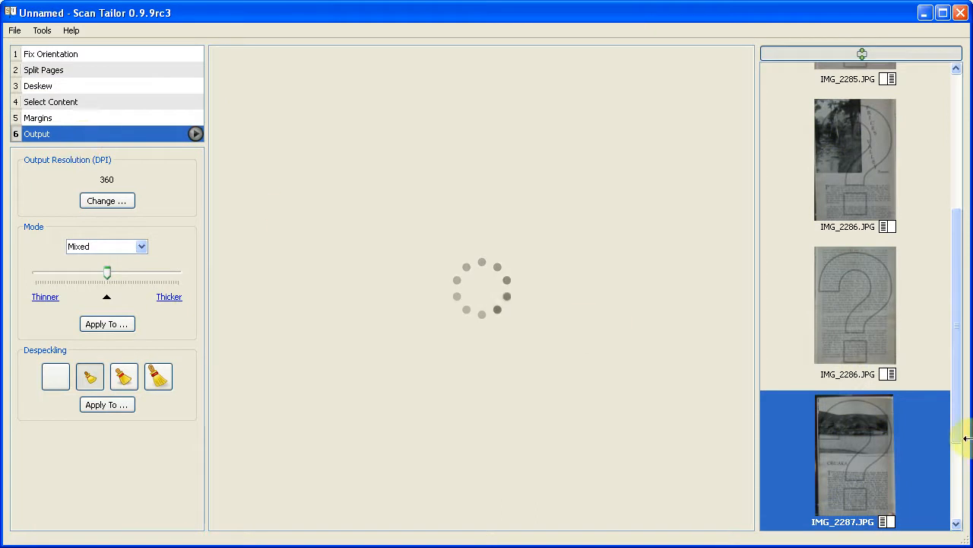
{"action": "left_click_drag", "start_coordinate": [959, 391], "coordinate": [958, 456]}
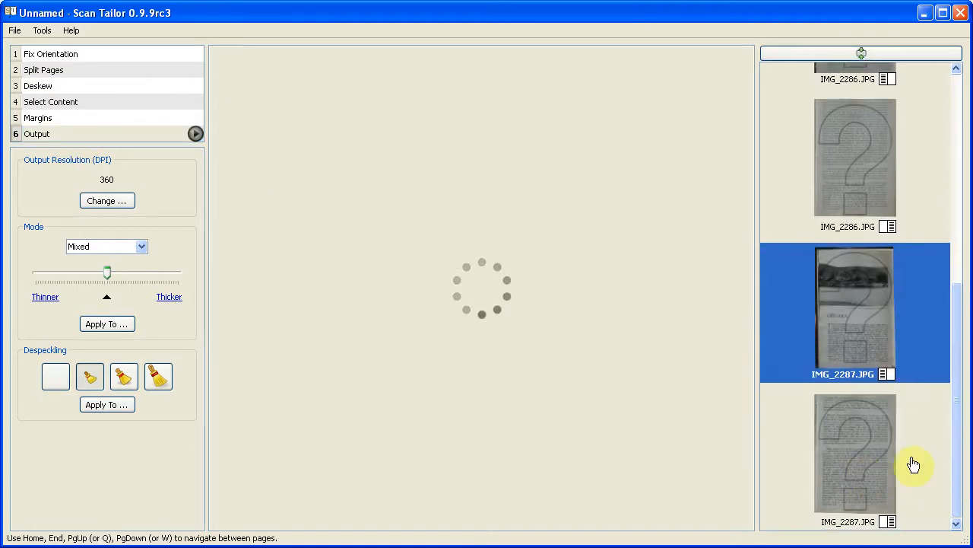
{"action": "left_click_drag", "start_coordinate": [951, 424], "coordinate": [958, 464]}
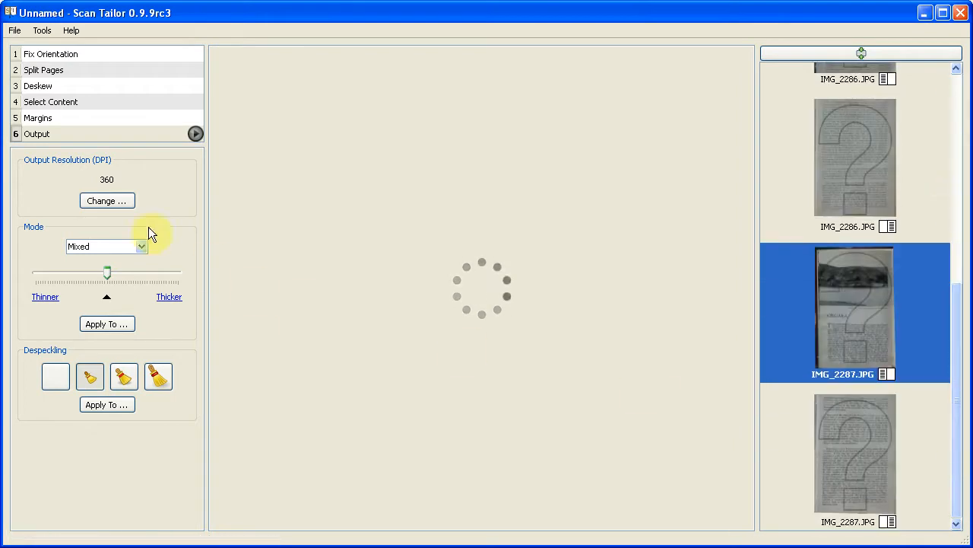
Review the Oruaka page's deskew and margins, and return to the output stage
{"action": "left_click", "coordinate": [57, 85]}
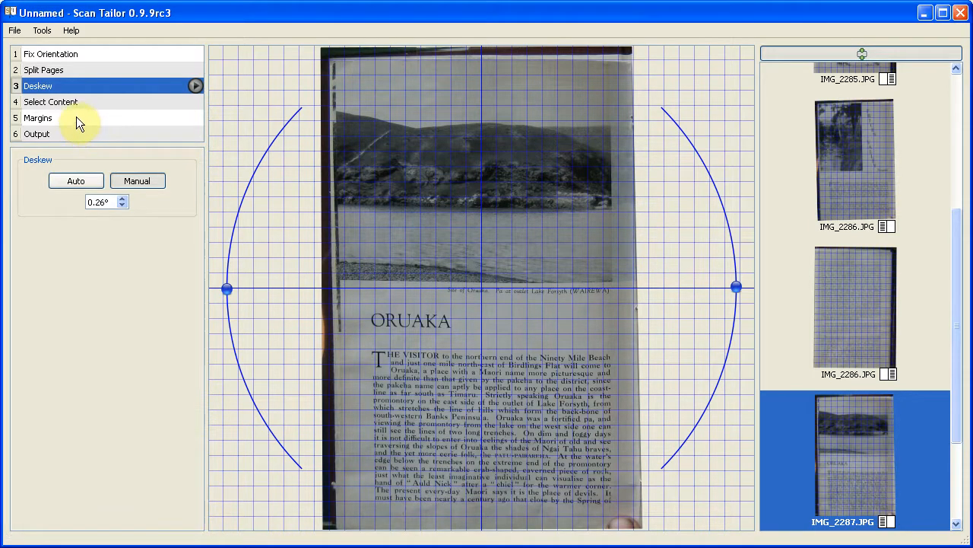
{"action": "left_click", "coordinate": [49, 118]}
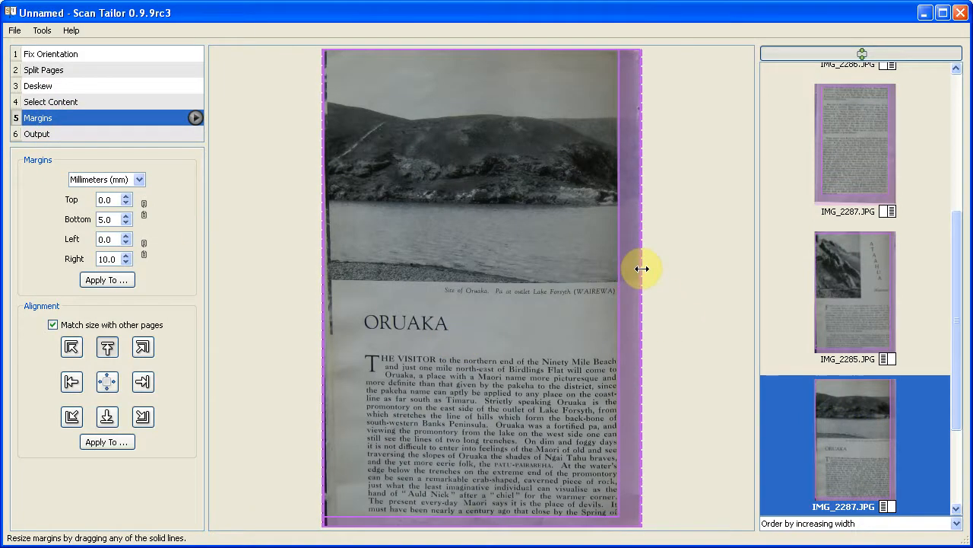
{"action": "left_click", "coordinate": [60, 134]}
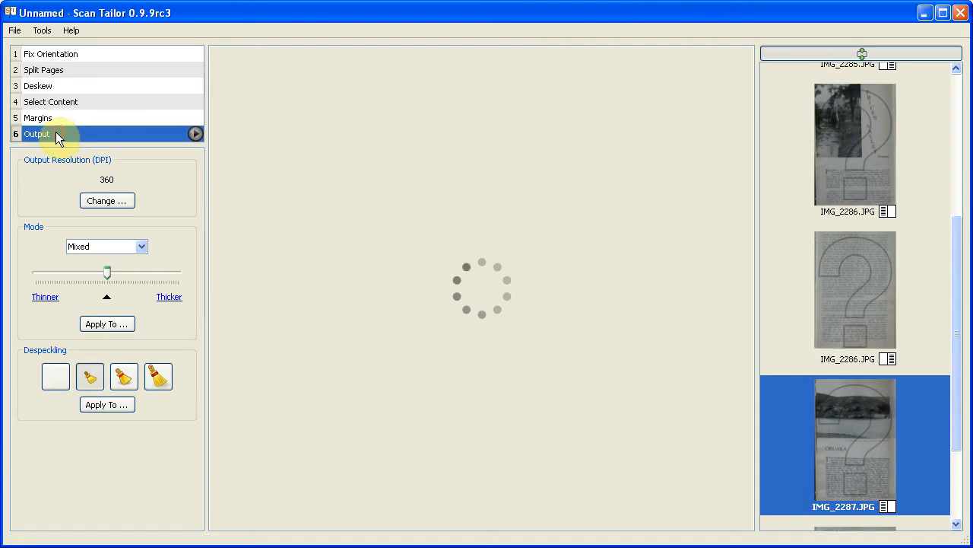
Run batch output on all pages starting from the first page of IMG_2285.JPG and follow the thumbnails
{"action": "left_click_drag", "start_coordinate": [956, 270], "coordinate": [936, 84]}
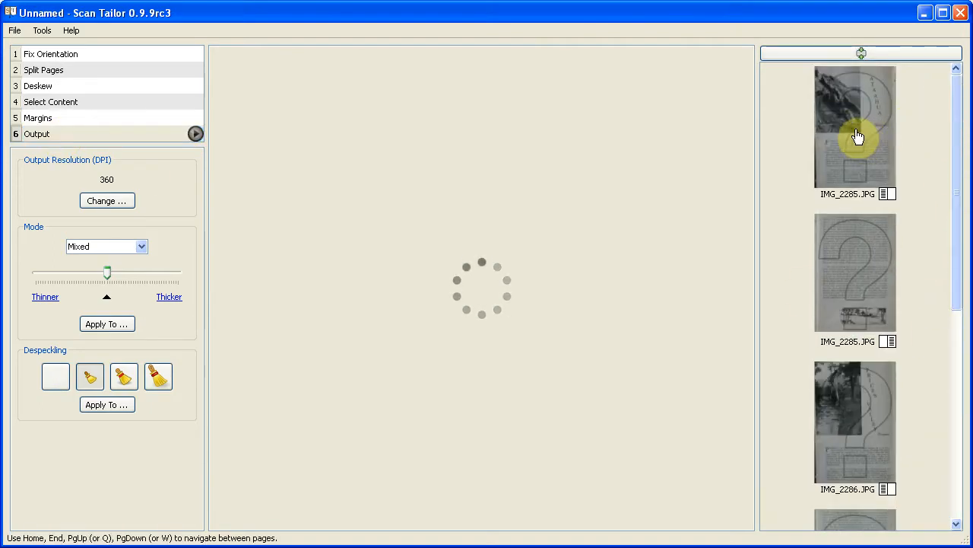
{"action": "left_click", "coordinate": [858, 137]}
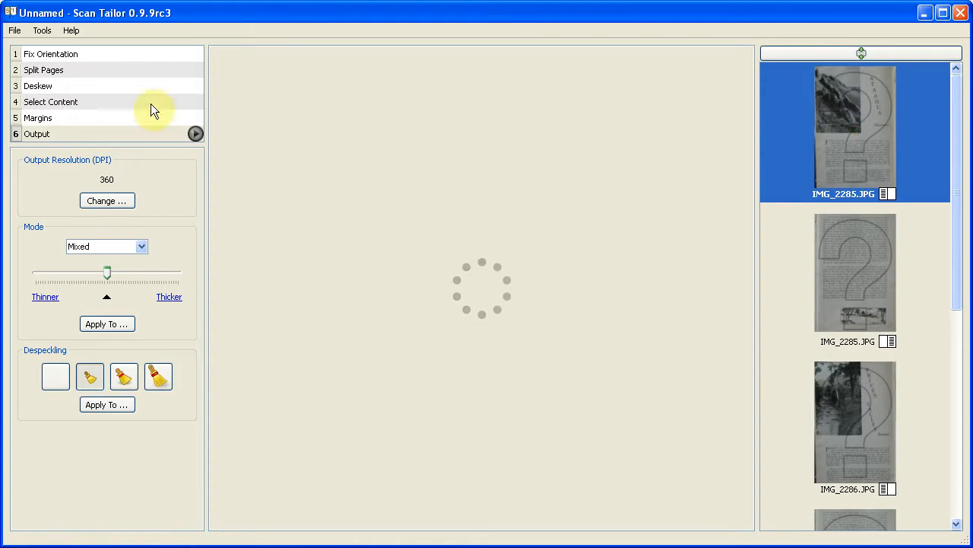
{"action": "left_click", "coordinate": [195, 134]}
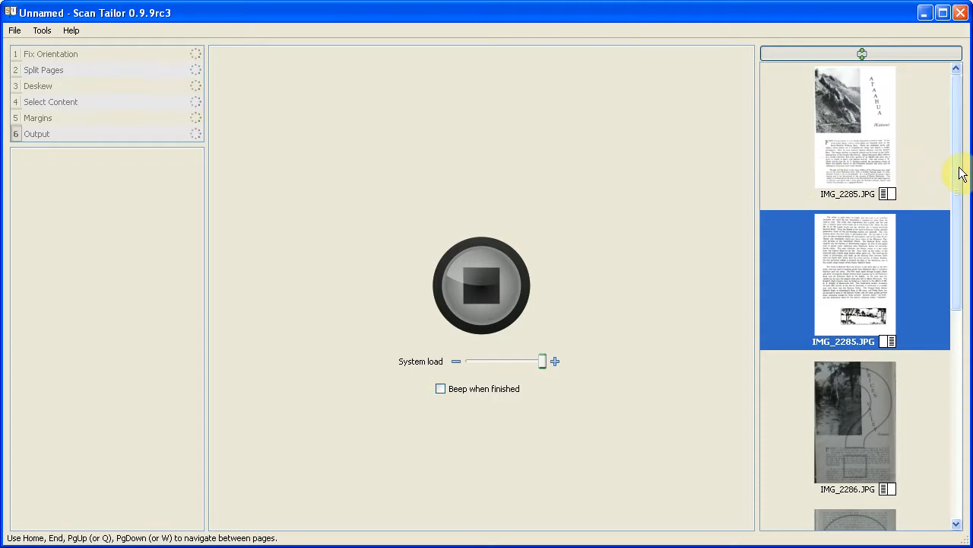
{"action": "left_click_drag", "start_coordinate": [960, 173], "coordinate": [962, 271]}
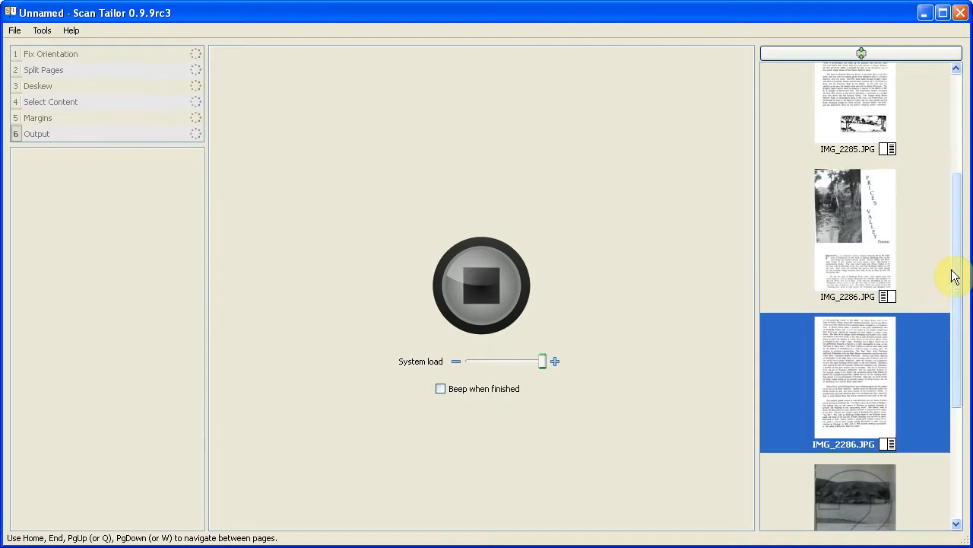
{"action": "scroll", "coordinate": [950, 275], "scroll_direction": "down", "scroll_amount": 3}
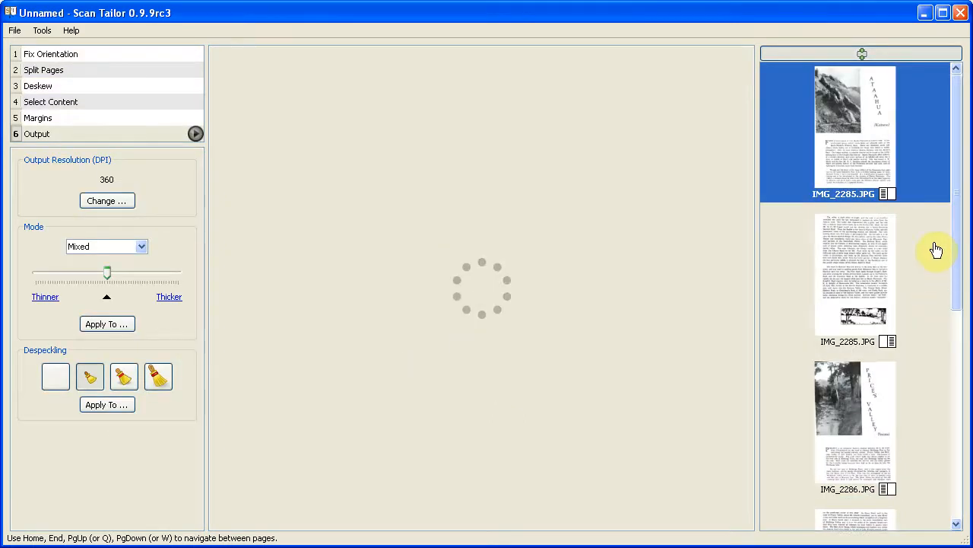
On the Oruaka page, start a picture zone along the page top above the sky patches and down past the photo's right edge
{"action": "left_click_drag", "start_coordinate": [961, 242], "coordinate": [961, 453]}
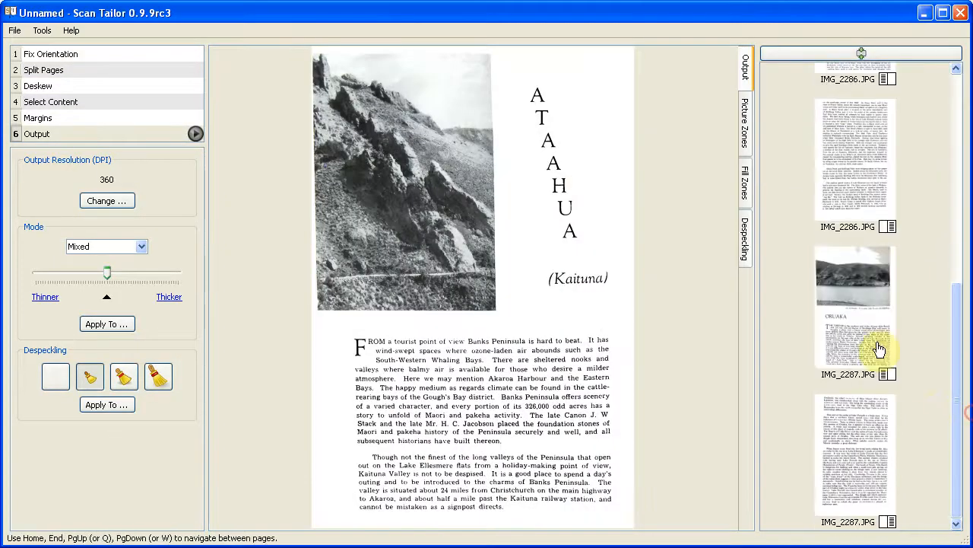
{"action": "left_click", "coordinate": [862, 307]}
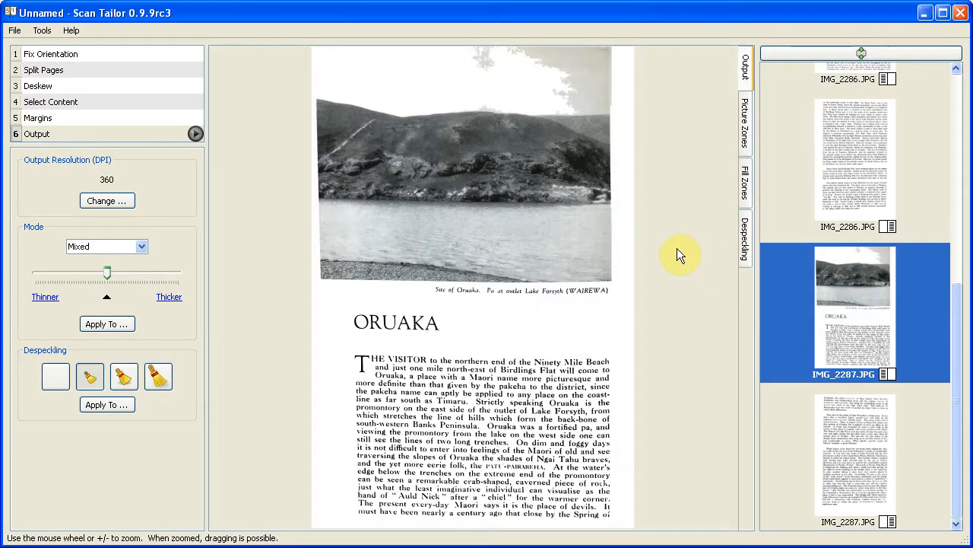
{"action": "left_click", "coordinate": [747, 114]}
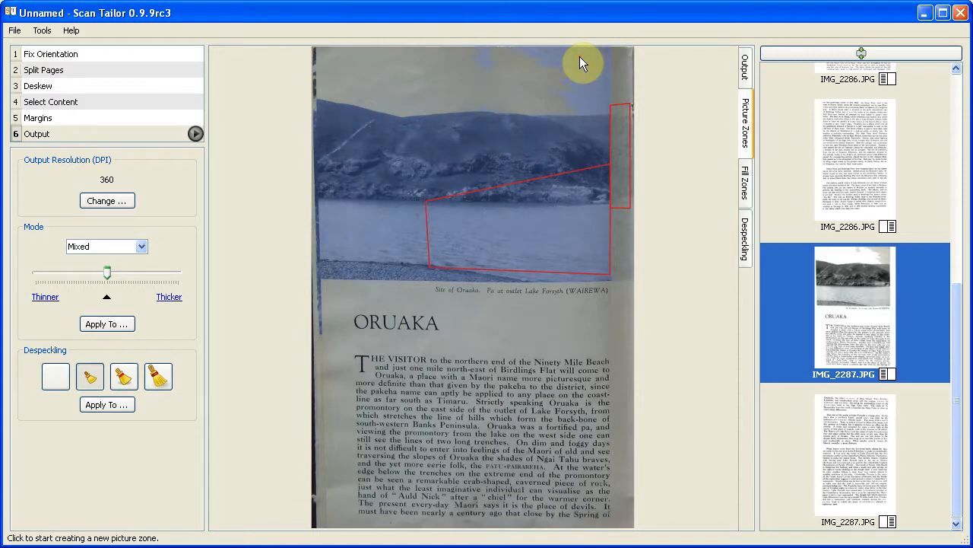
{"action": "left_click", "coordinate": [470, 46]}
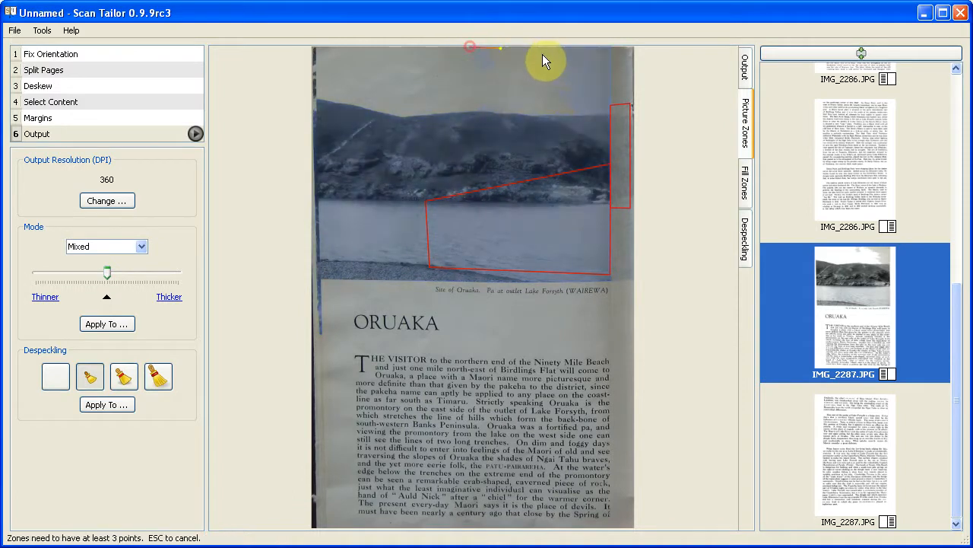
{"action": "left_click", "coordinate": [617, 47]}
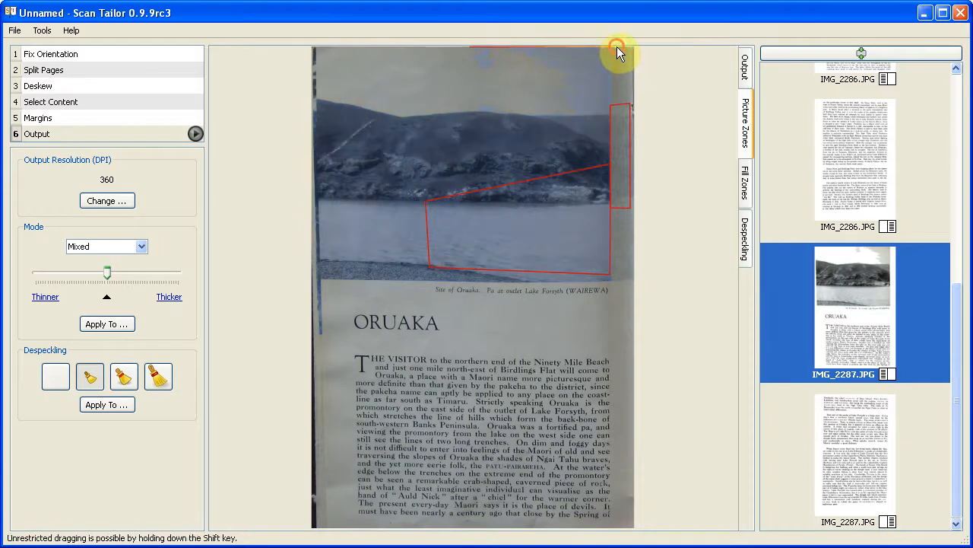
{"action": "left_click", "coordinate": [622, 113]}
{"action": "scroll", "coordinate": [611, 115], "scroll_direction": "up", "scroll_amount": 2}
{"action": "scroll", "coordinate": [611, 117], "scroll_direction": "up", "scroll_amount": 2}
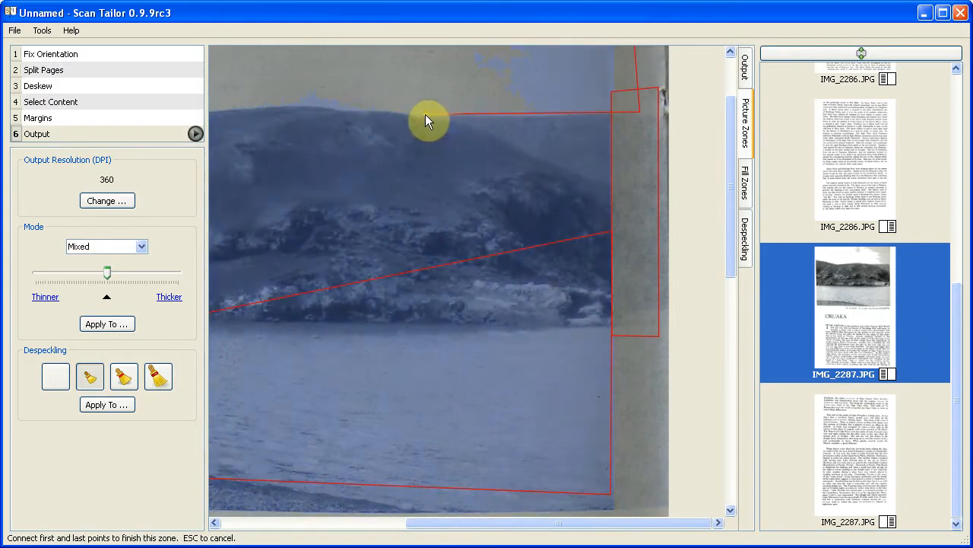
Trace the picture zone along the hill ridge, close it at its starting point, and check the Oruaka page's output
{"action": "left_click", "coordinate": [424, 116]}
{"action": "left_click", "coordinate": [384, 113]}
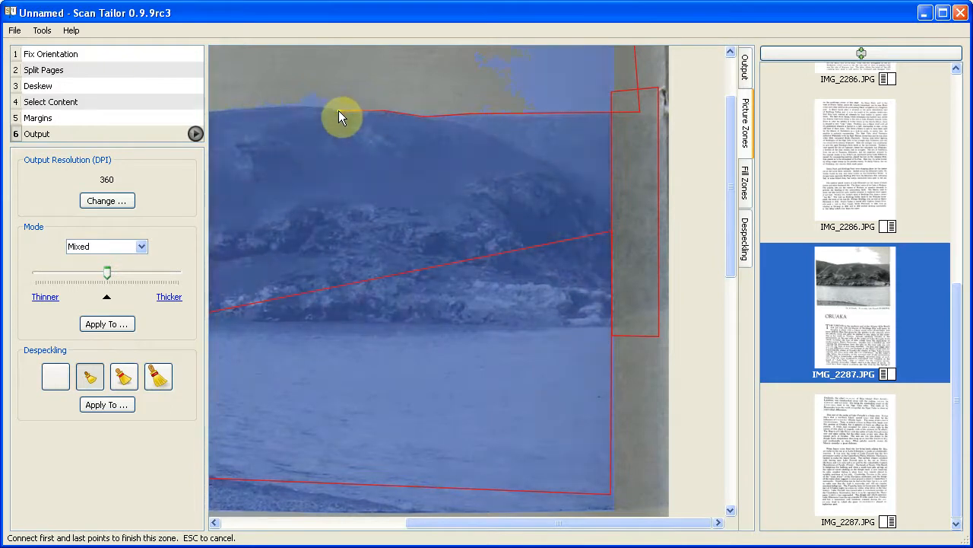
{"action": "left_click", "coordinate": [339, 110]}
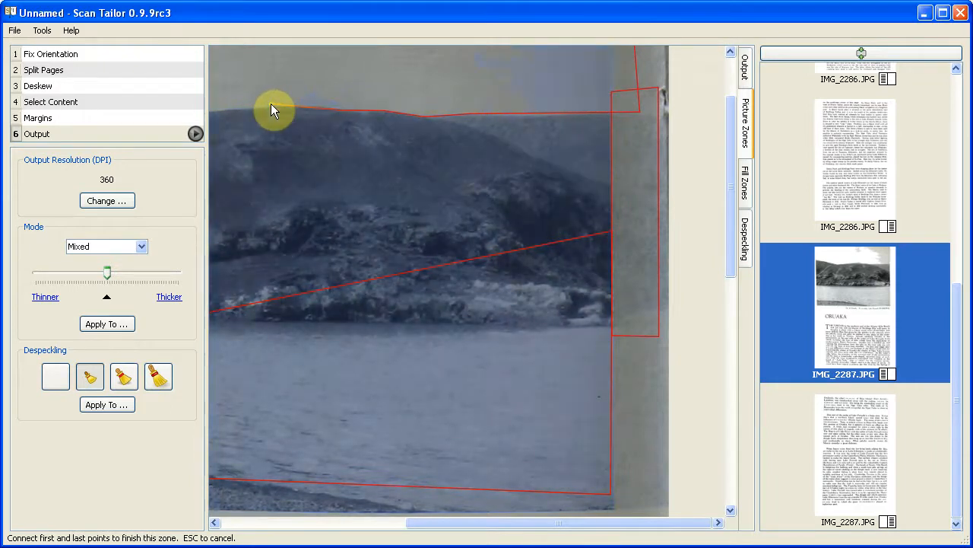
{"action": "left_click", "coordinate": [271, 104]}
{"action": "scroll", "coordinate": [276, 90], "scroll_direction": "down", "scroll_amount": 5}
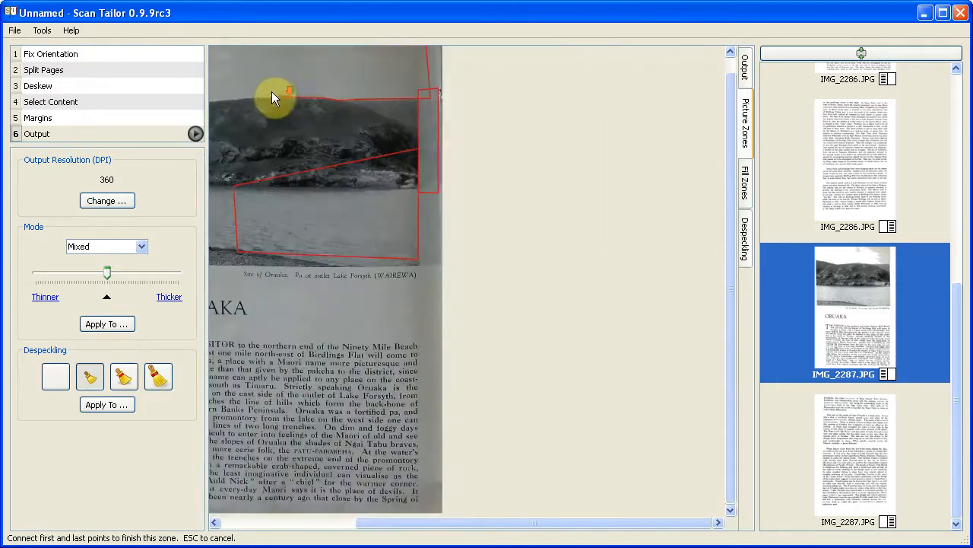
{"action": "left_click_drag", "start_coordinate": [270, 81], "coordinate": [316, 176]}
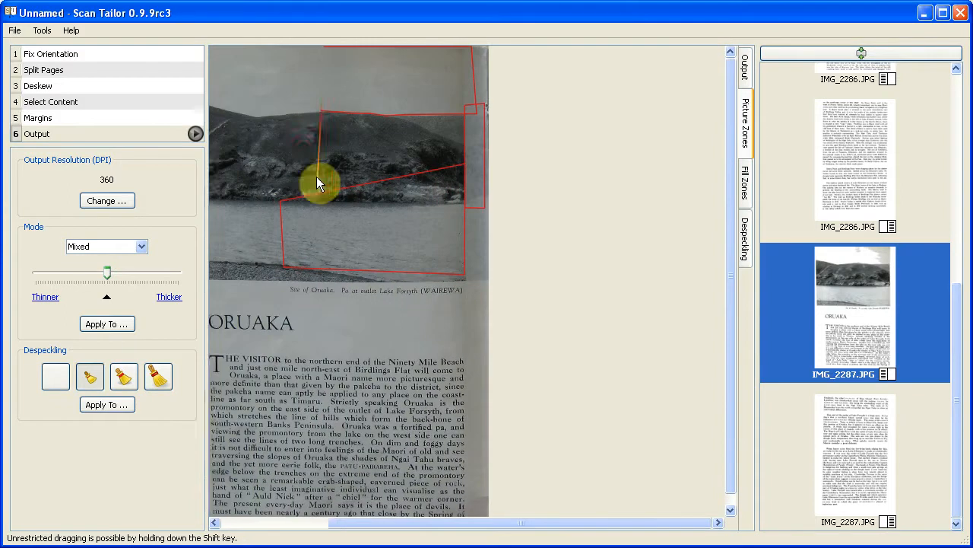
{"action": "left_click", "coordinate": [323, 49]}
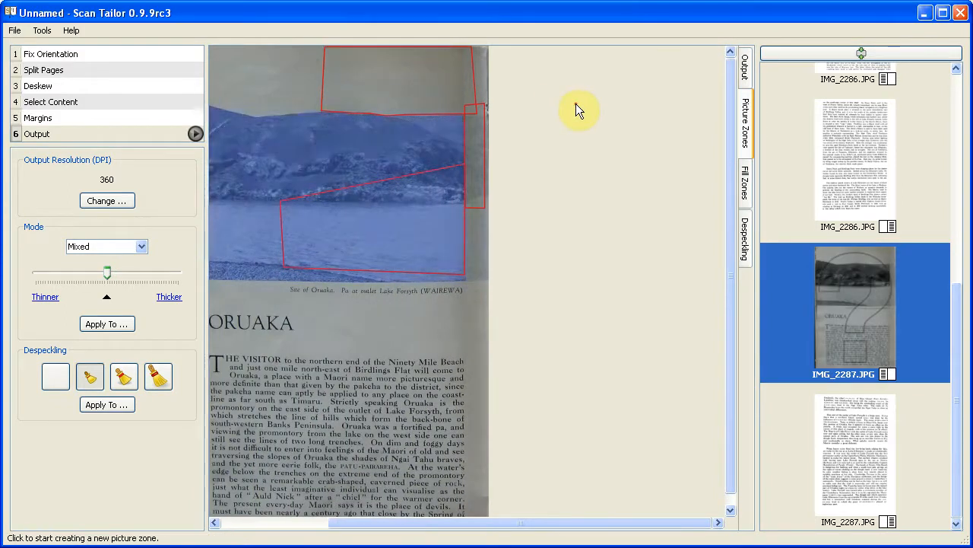
{"action": "left_click", "coordinate": [746, 67]}
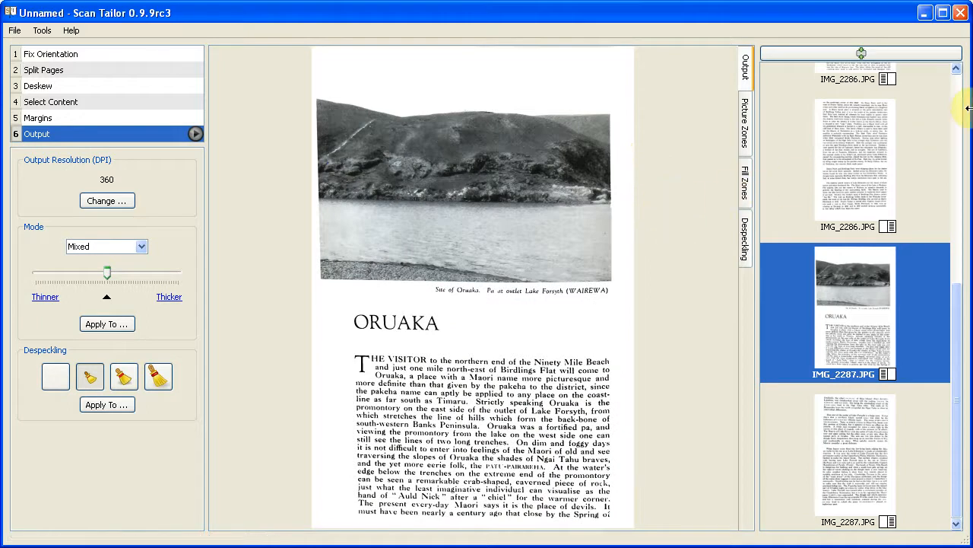
{"action": "left_click", "coordinate": [960, 348]}
{"action": "left_click_drag", "start_coordinate": [960, 372], "coordinate": [960, 344]}
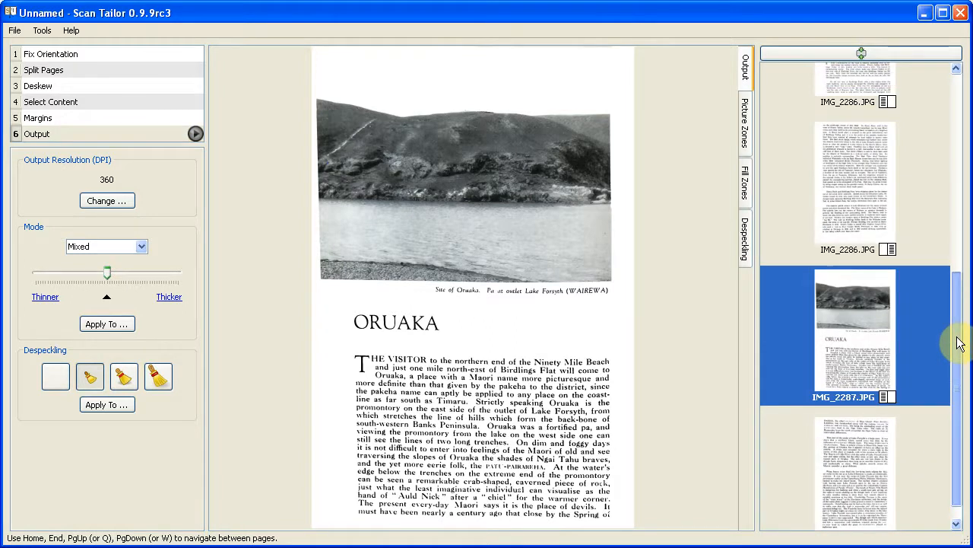